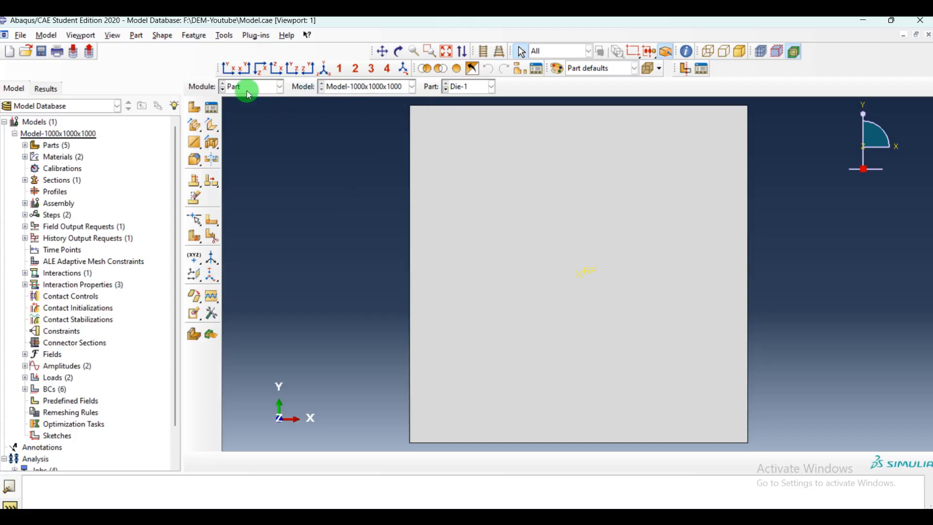
- Review the list of parts in Model-1000x1000x1000
click(467, 88)
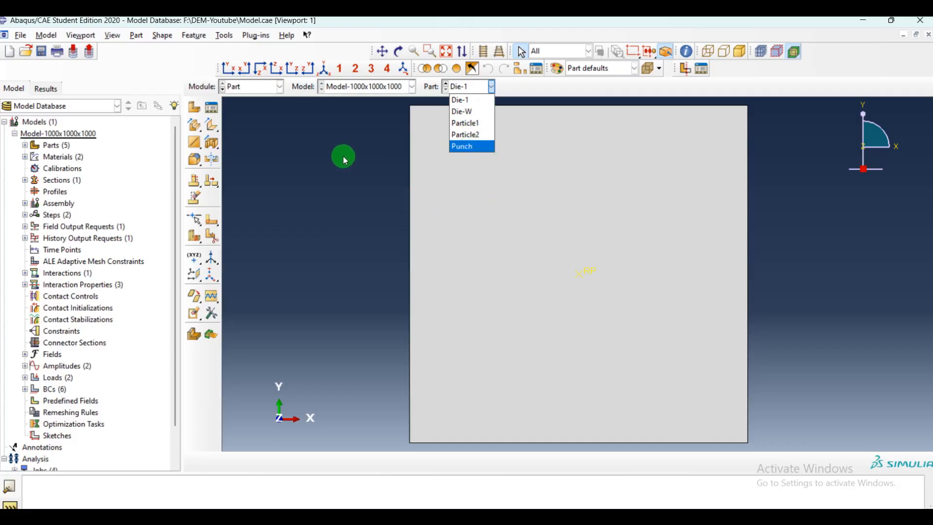
click(343, 156)
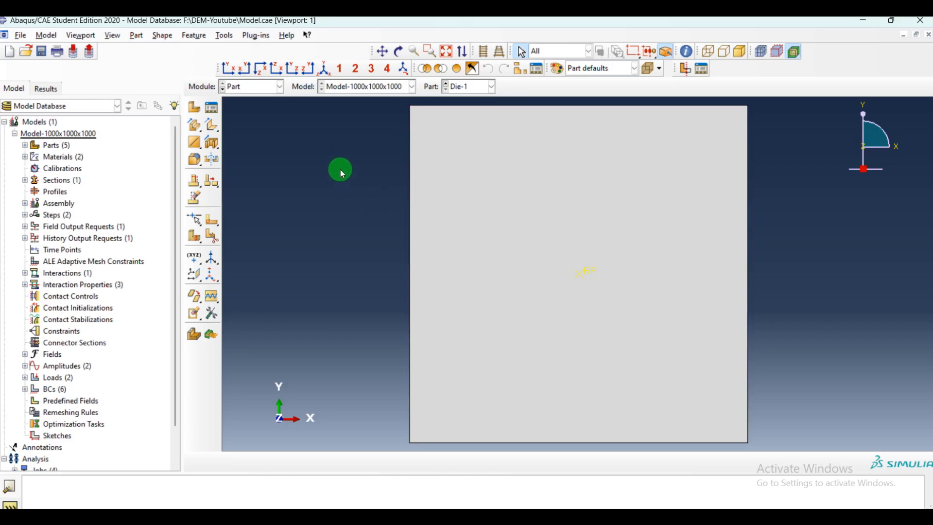
- Switch to the Property module and review the density, elastic and plastic definitions of the aSteel material
click(265, 87)
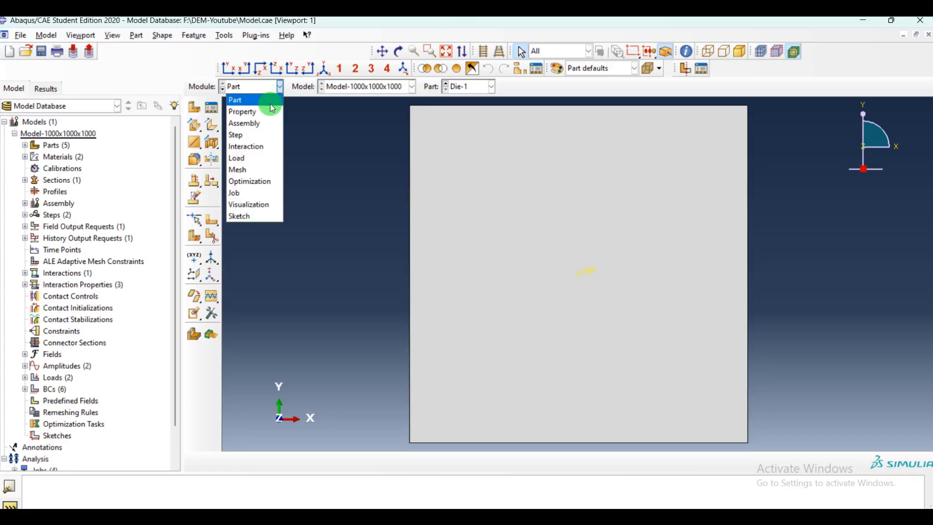
click(265, 113)
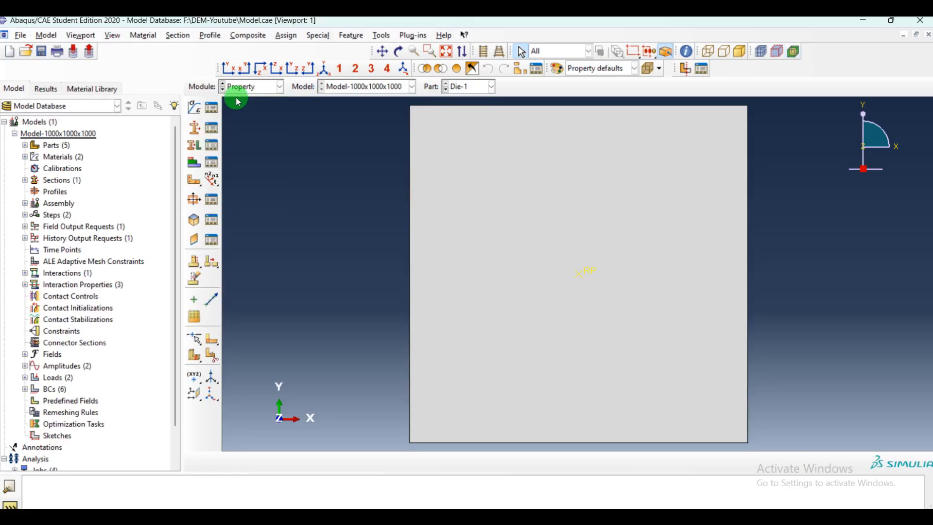
click(212, 108)
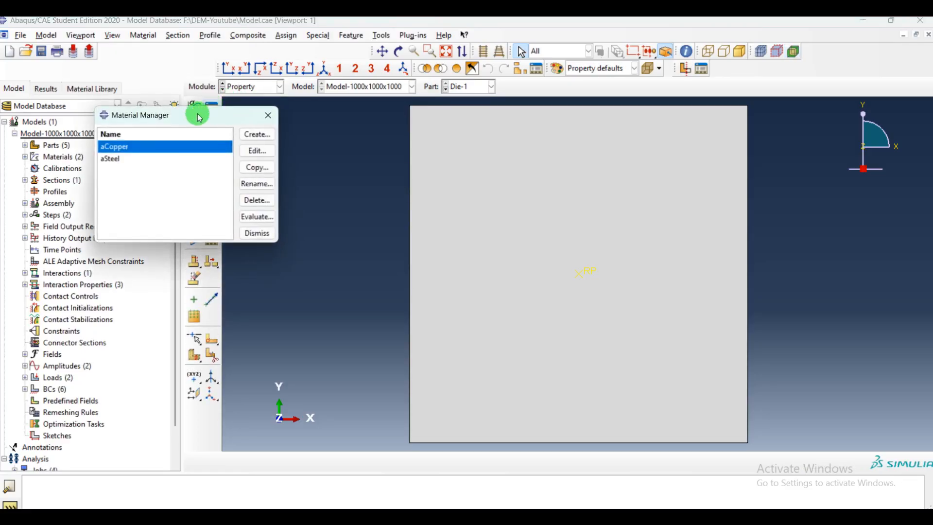
click(124, 158)
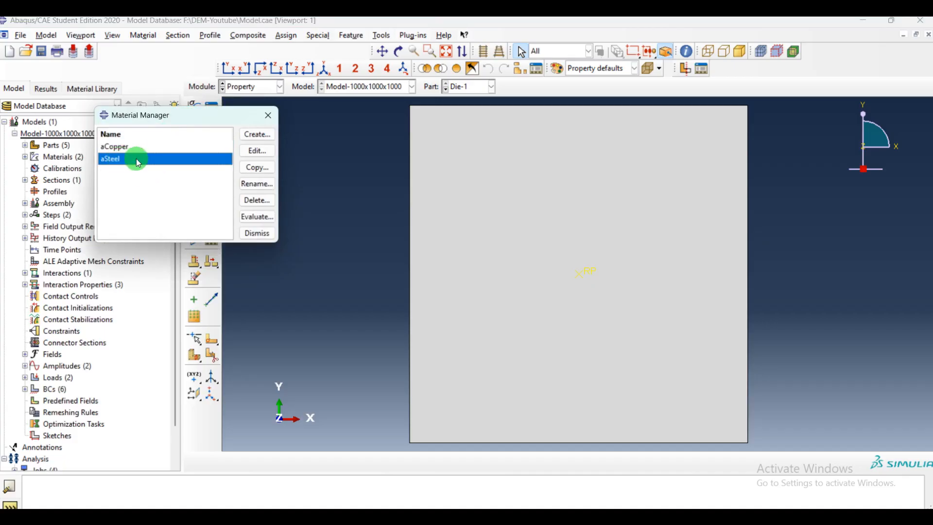
click(258, 151)
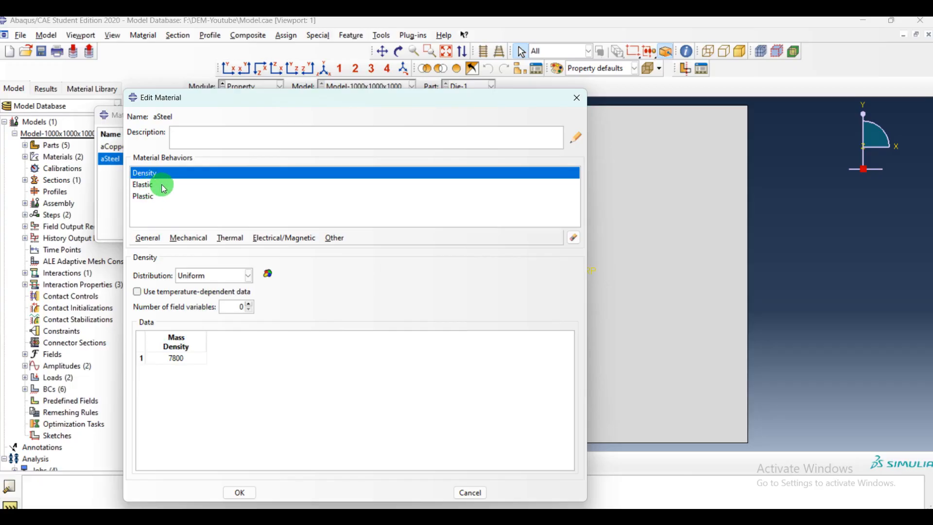
click(154, 188)
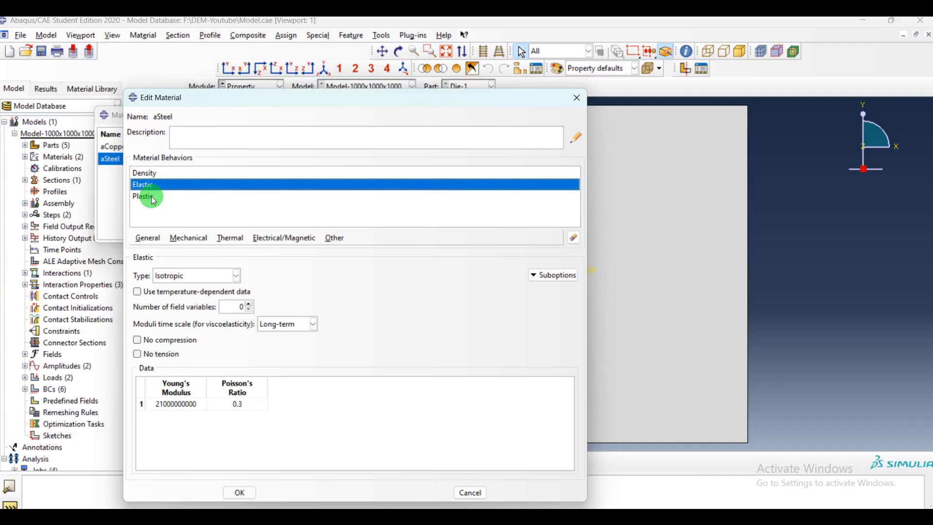
click(153, 201)
click(577, 98)
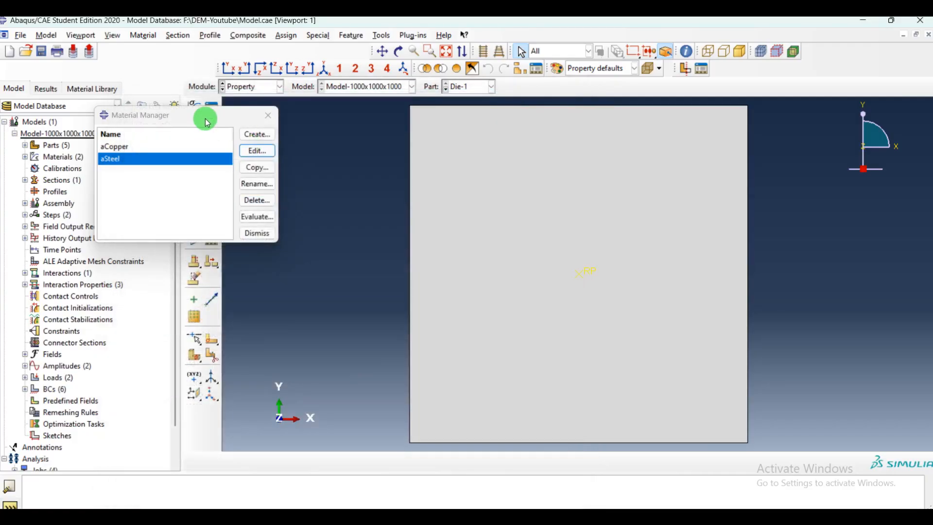
click(267, 115)
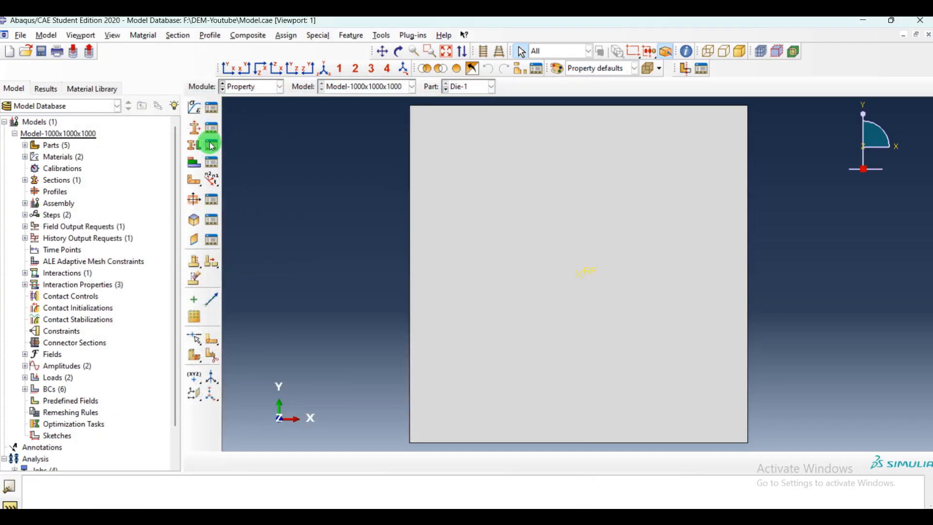
- Display the Particle1 part and review its section assignment, widening the section name column for reading
click(467, 87)
click(462, 118)
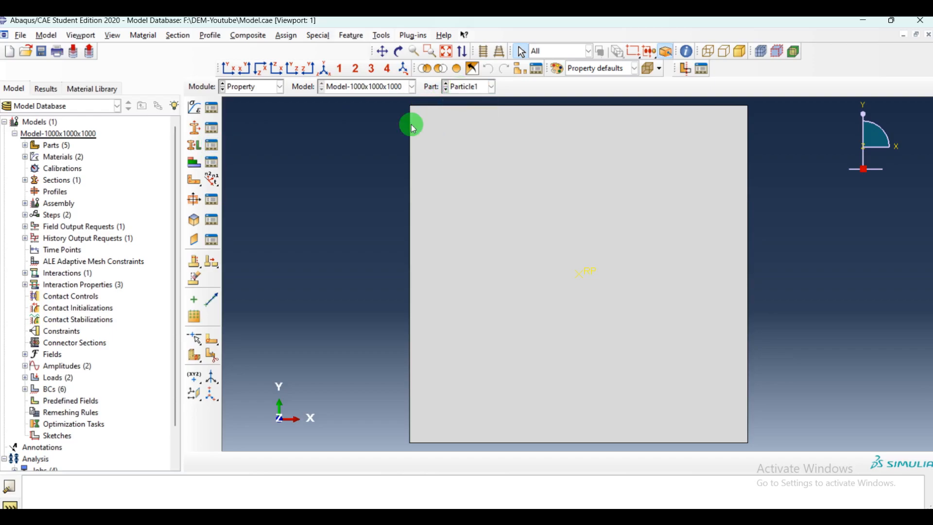
click(212, 145)
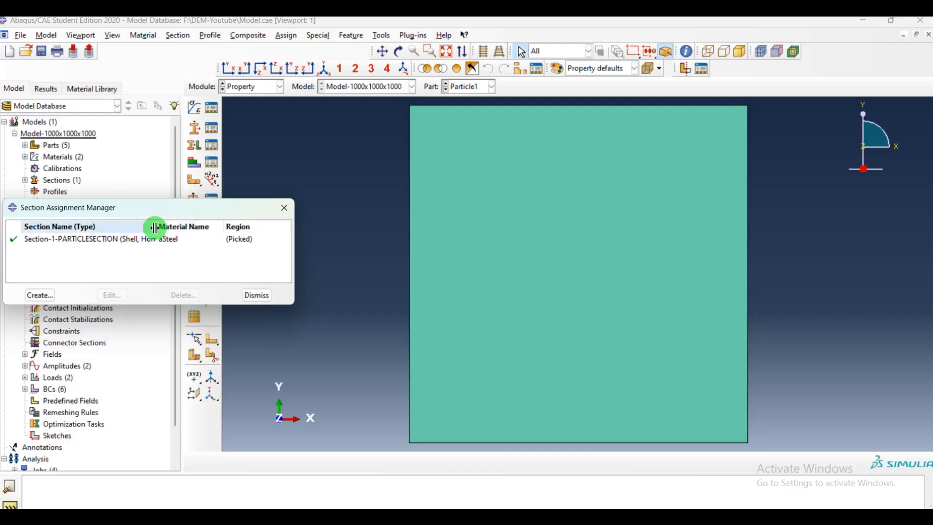
drag(155, 227, 172, 227)
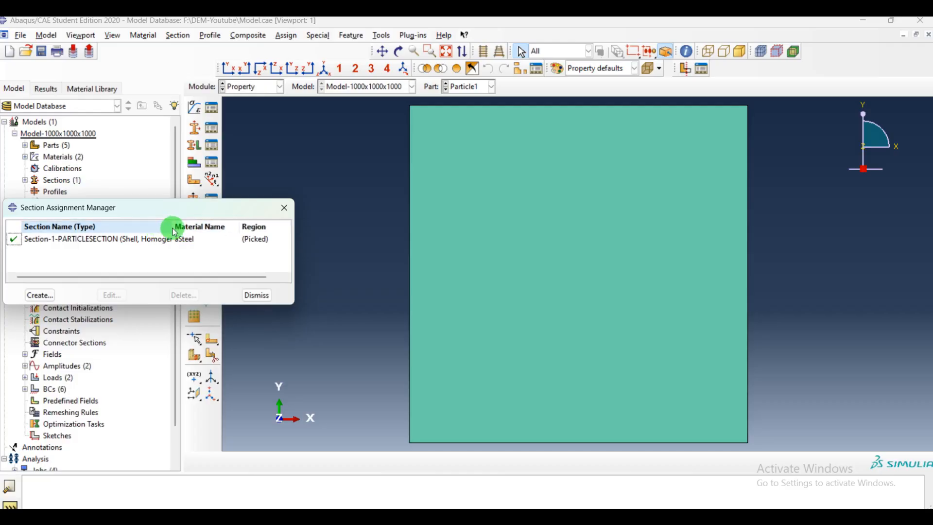
click(285, 207)
- Review the section definitions of the model and close the section list
click(211, 129)
click(106, 197)
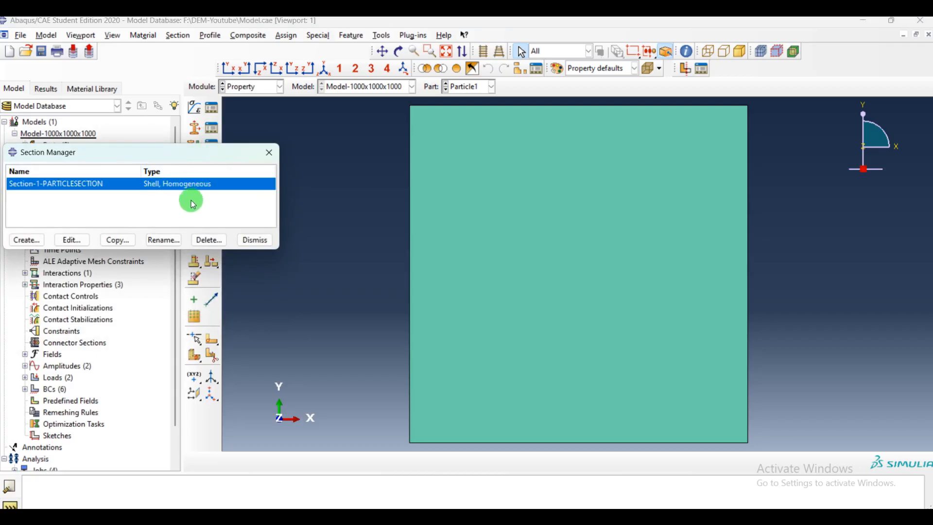
click(279, 157)
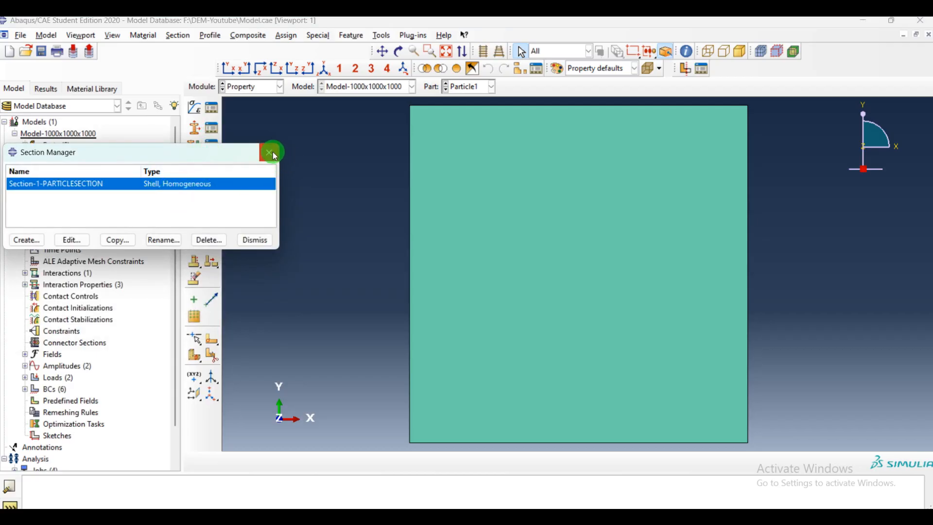
- Display the Particle2 part and the Punch part in turn in the Property module
click(459, 88)
click(465, 134)
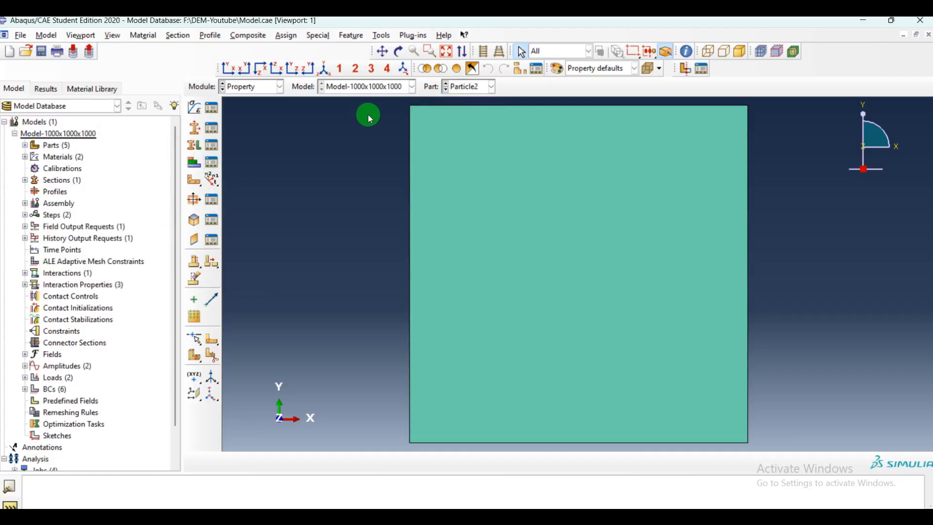
click(468, 89)
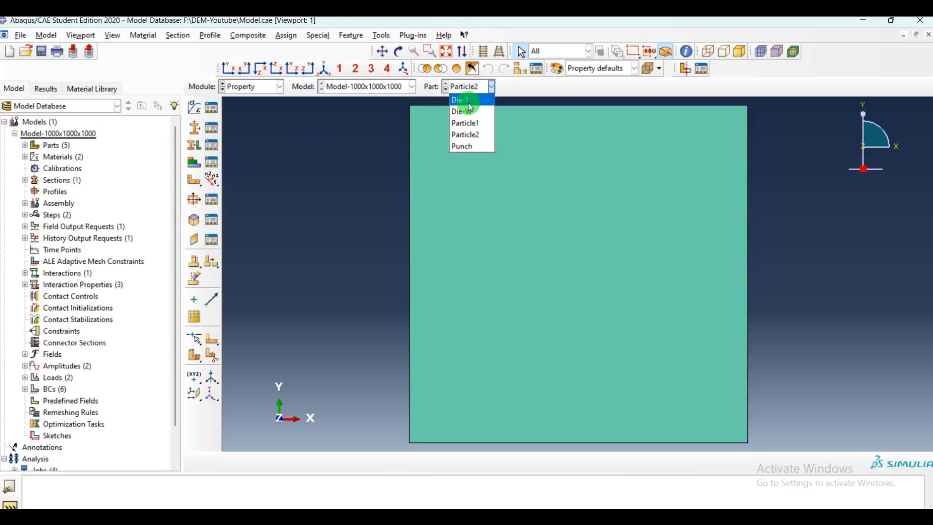
click(463, 147)
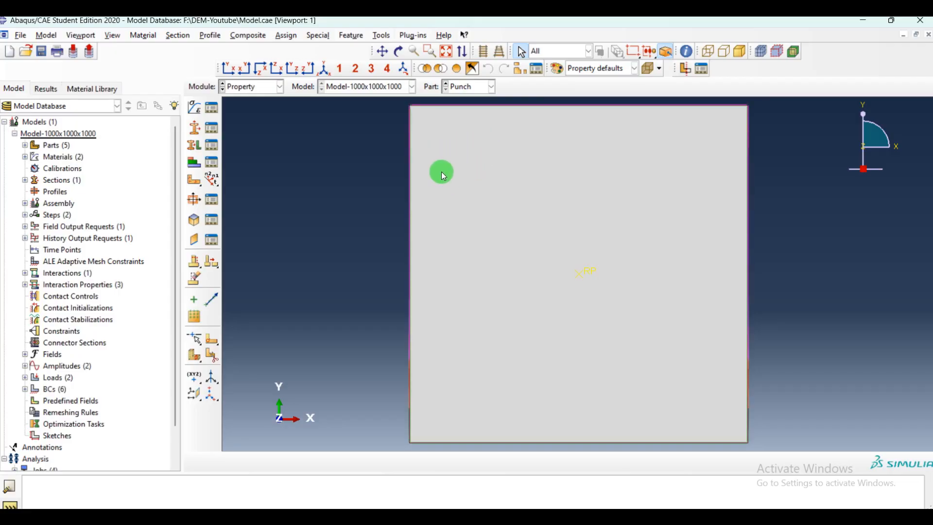
- Switch to the Assembly module and remove the Particle1-1 and Particle2-1 instances from the displayed group
click(260, 91)
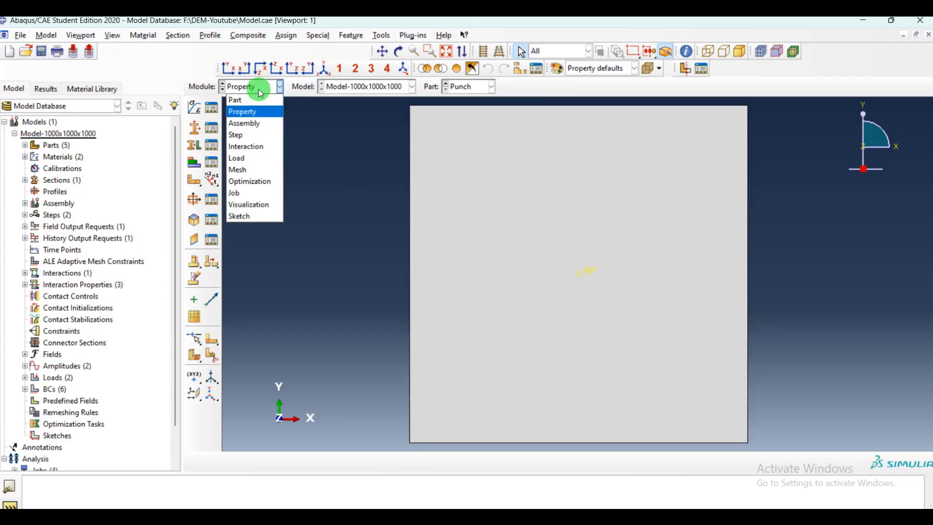
click(256, 124)
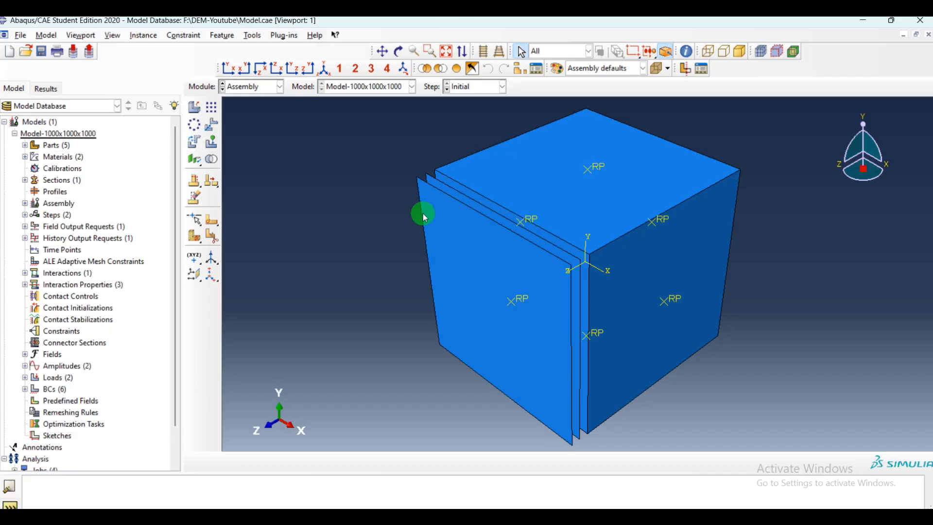
scroll(767, 175, down, 1)
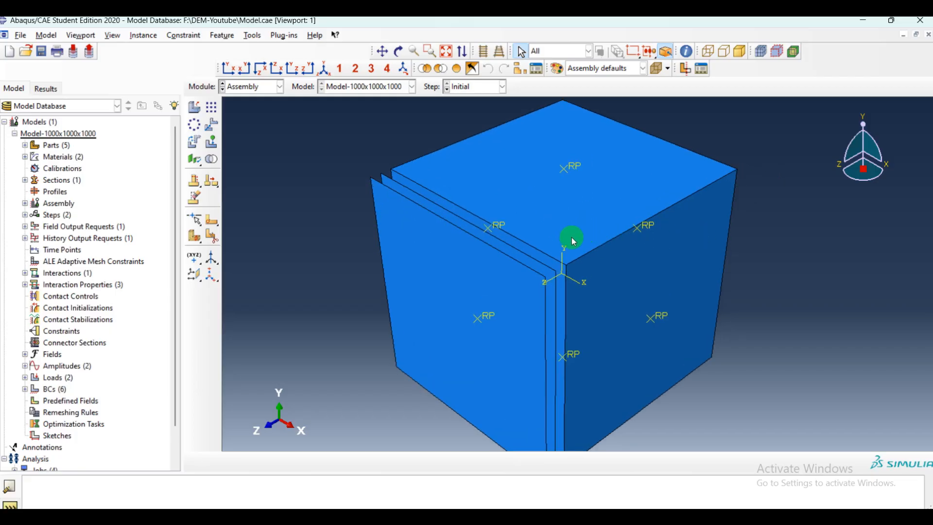
click(522, 76)
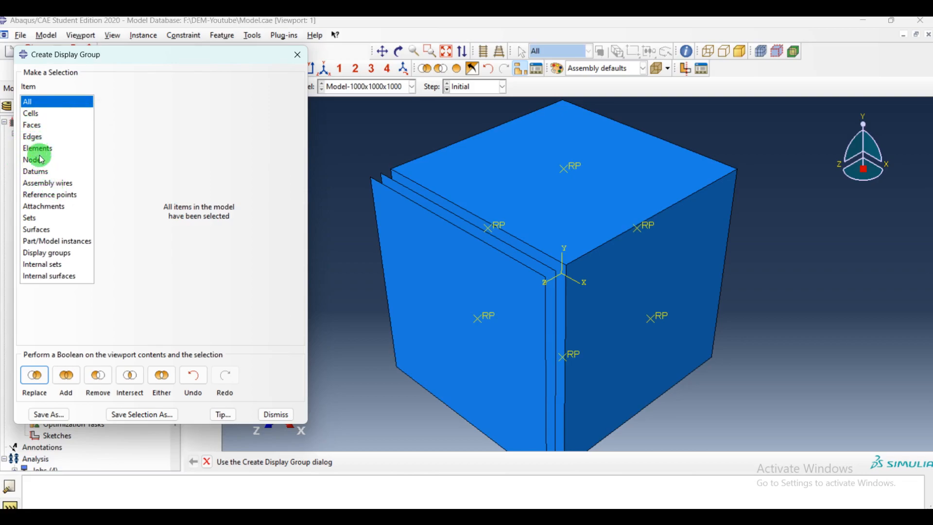
click(49, 242)
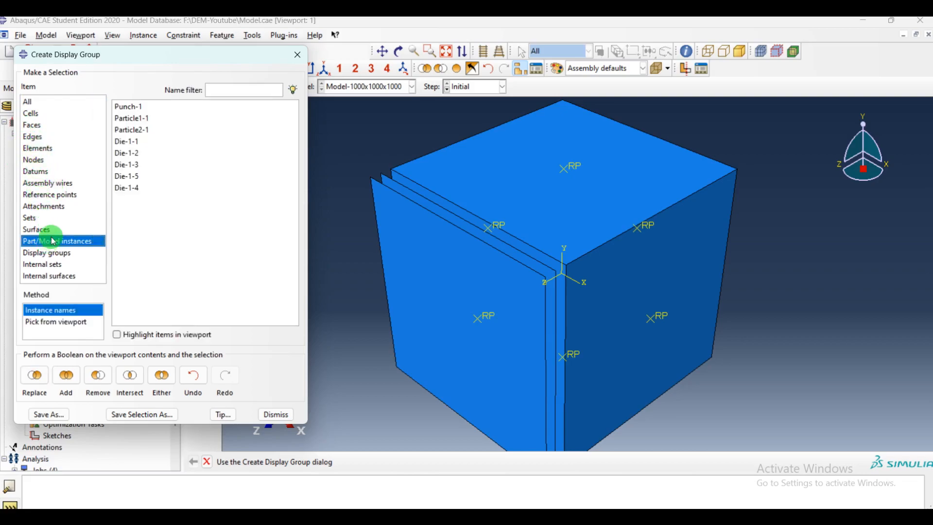
click(134, 118)
click(99, 375)
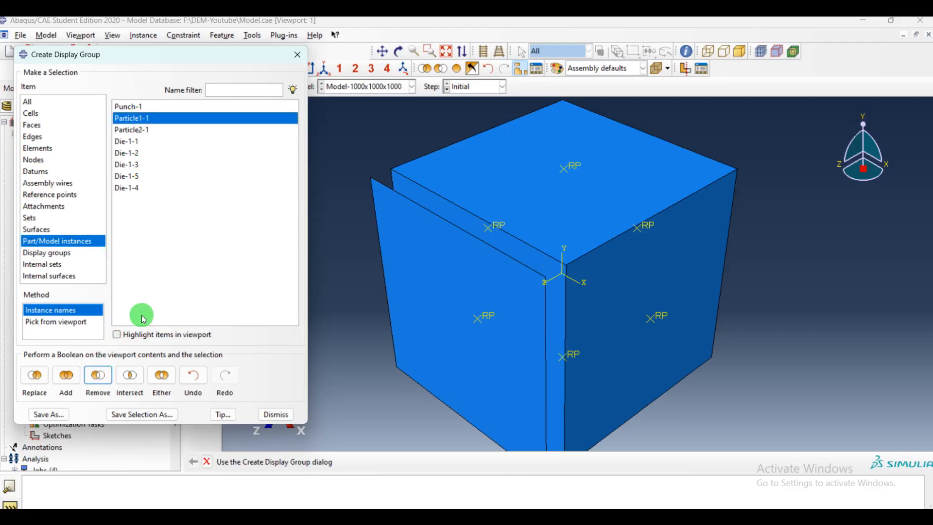
click(131, 129)
click(99, 375)
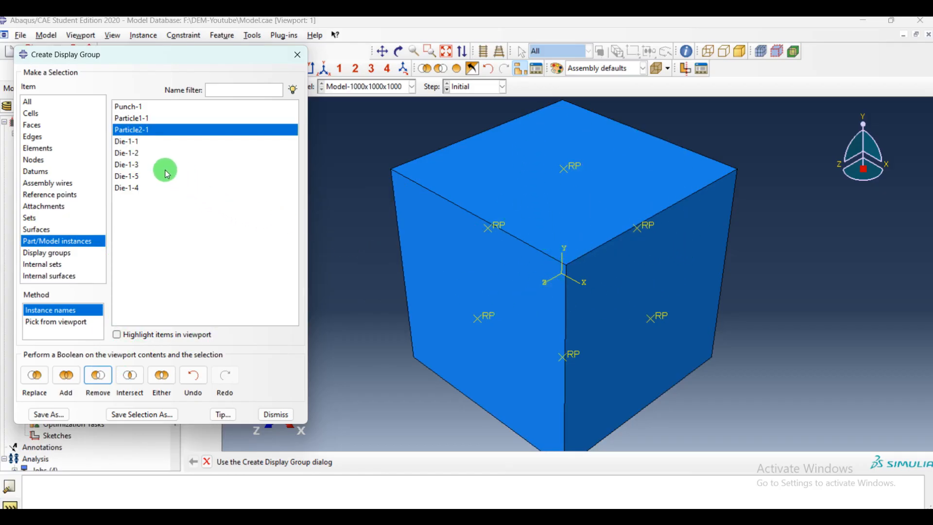
- Display the Particle1-1 and Particle2-1 instances each on its own, and restore the display of all instances
click(134, 119)
click(35, 377)
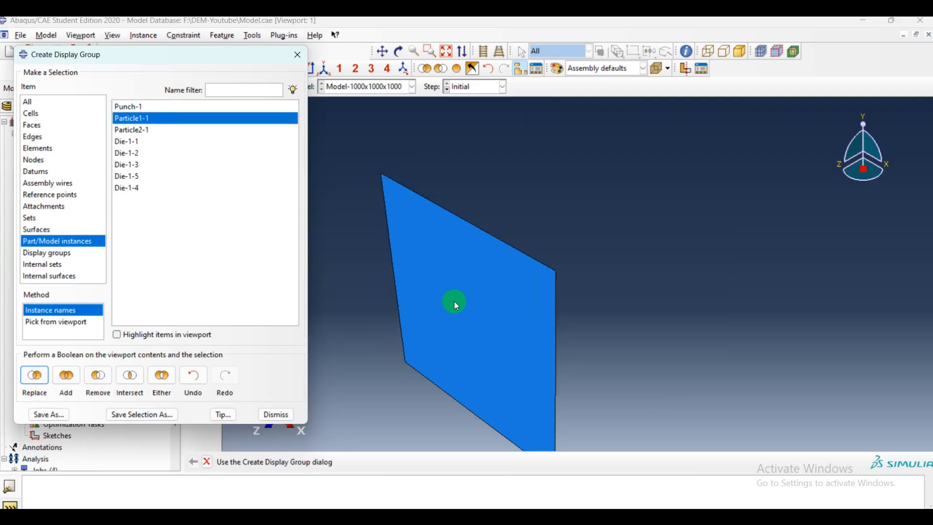
click(137, 130)
click(34, 376)
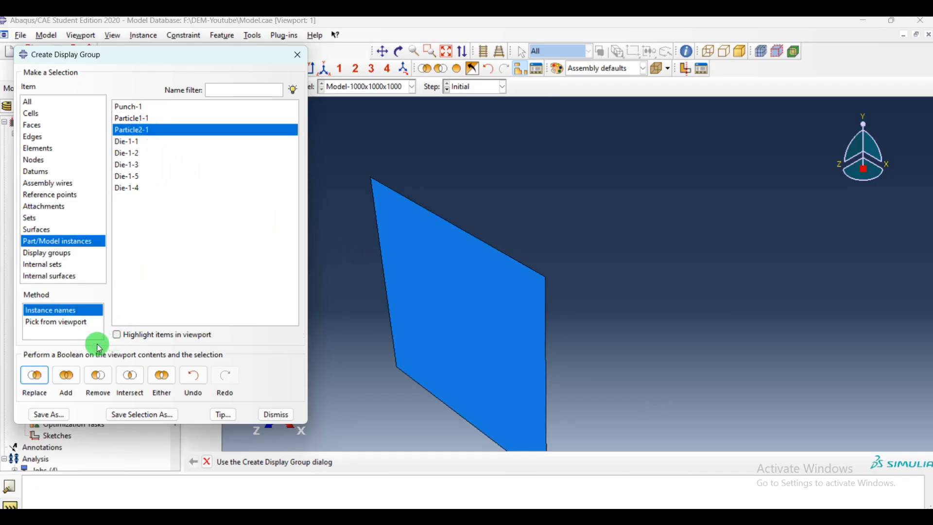
click(296, 55)
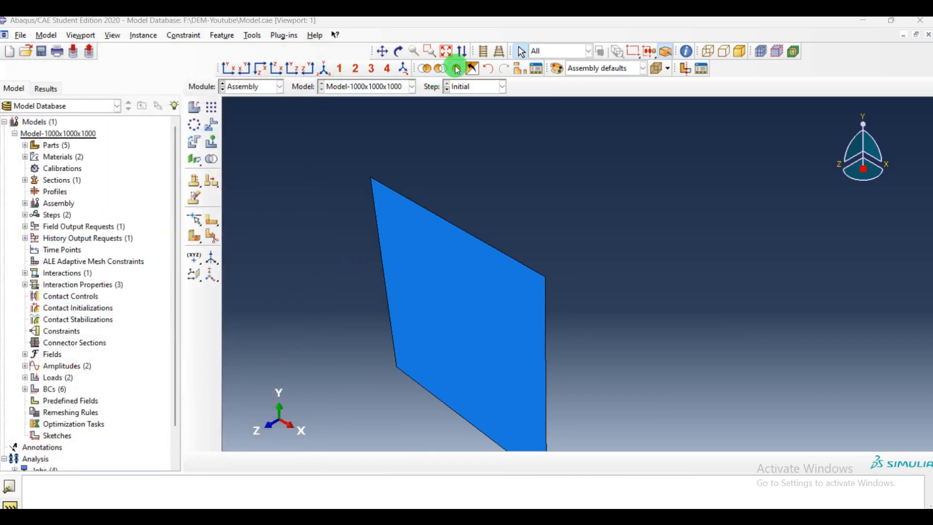
click(456, 68)
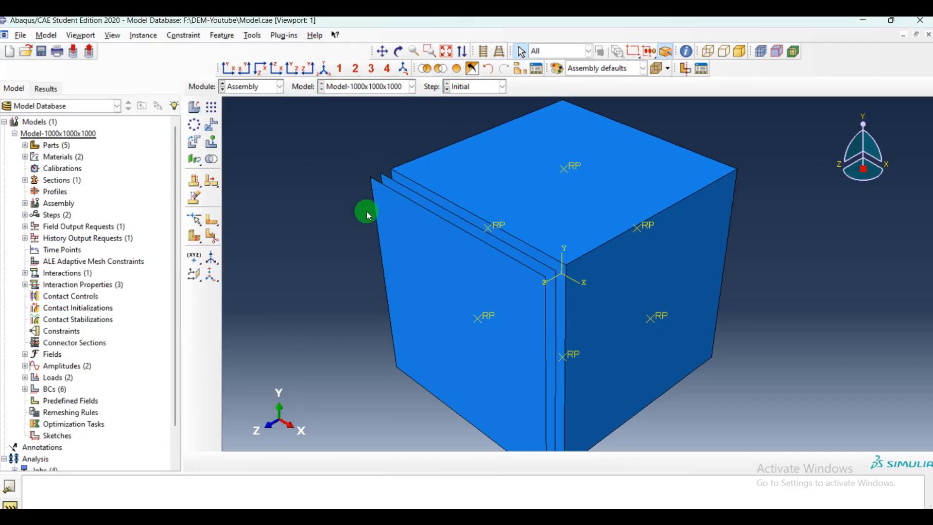
- Highlight the foremost plate of the assembly and examine the plates in front of the box up close
click(380, 195)
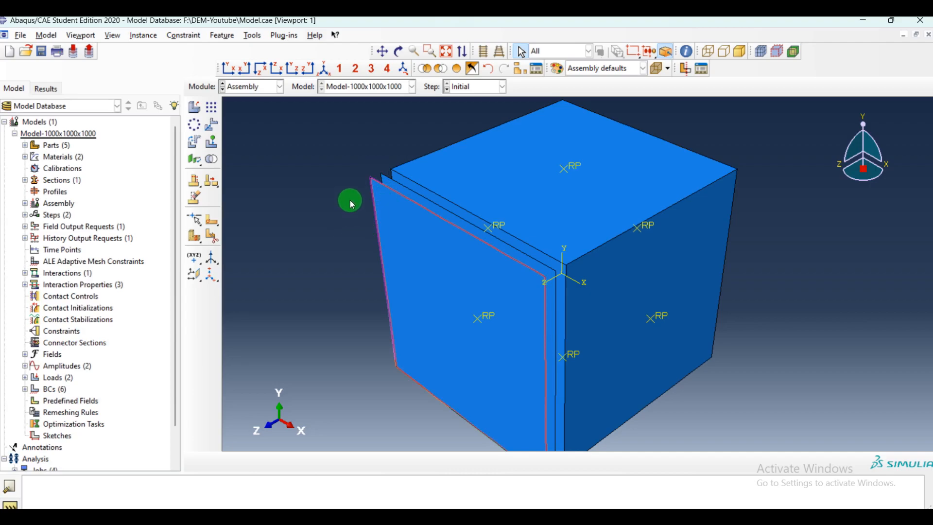
click(333, 203)
scroll(334, 203, down, 1)
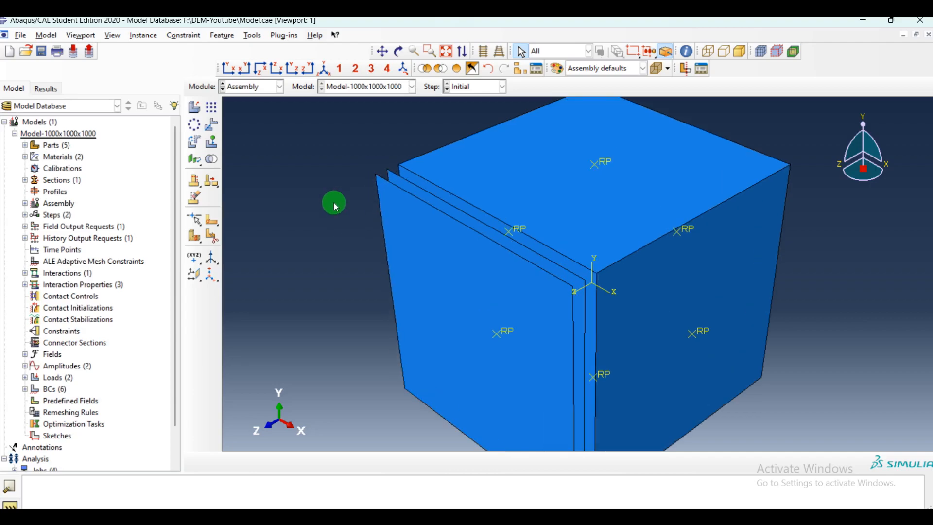
scroll(334, 204, down, 2)
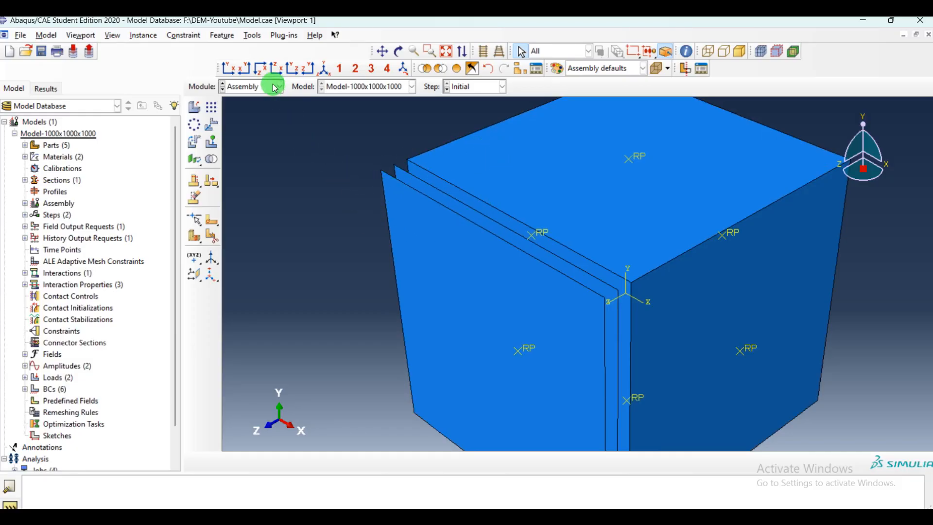
- Switch to the Step module and open the Compaction step's definition to view its basic settings
click(256, 90)
click(245, 137)
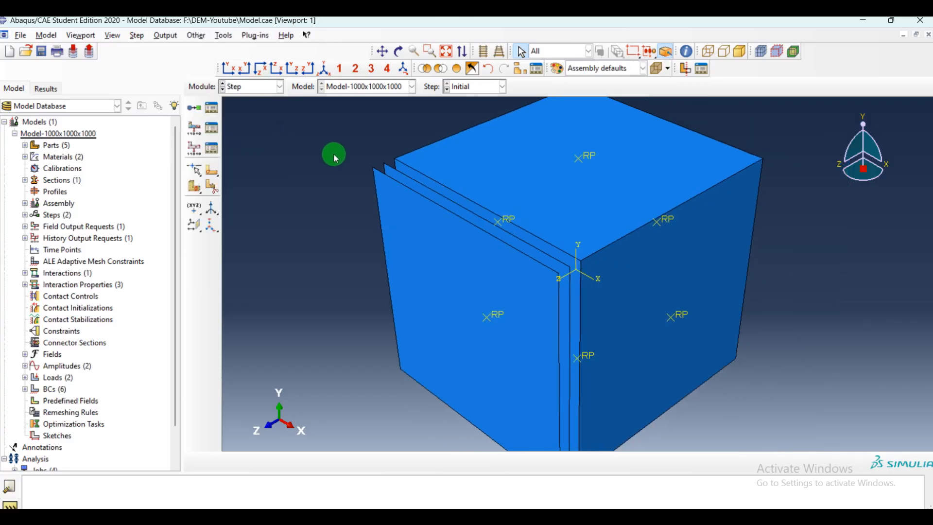
click(212, 109)
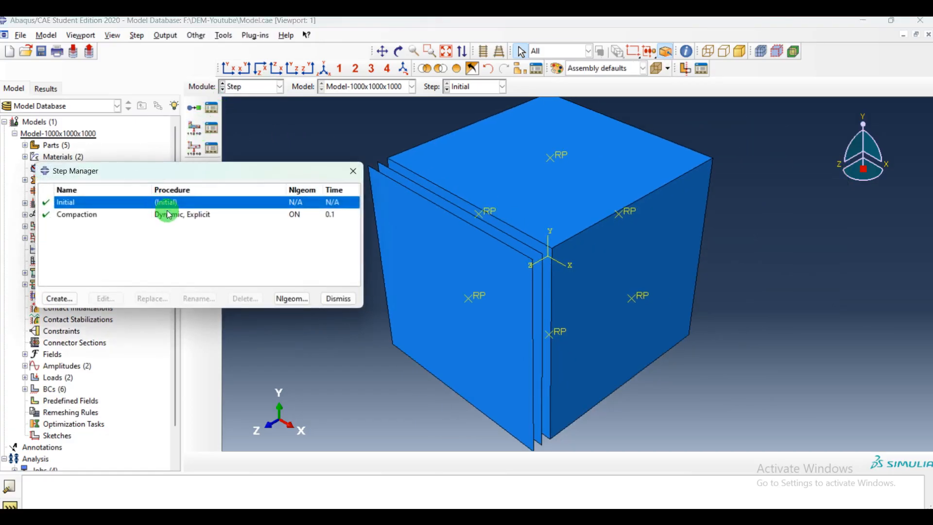
click(182, 216)
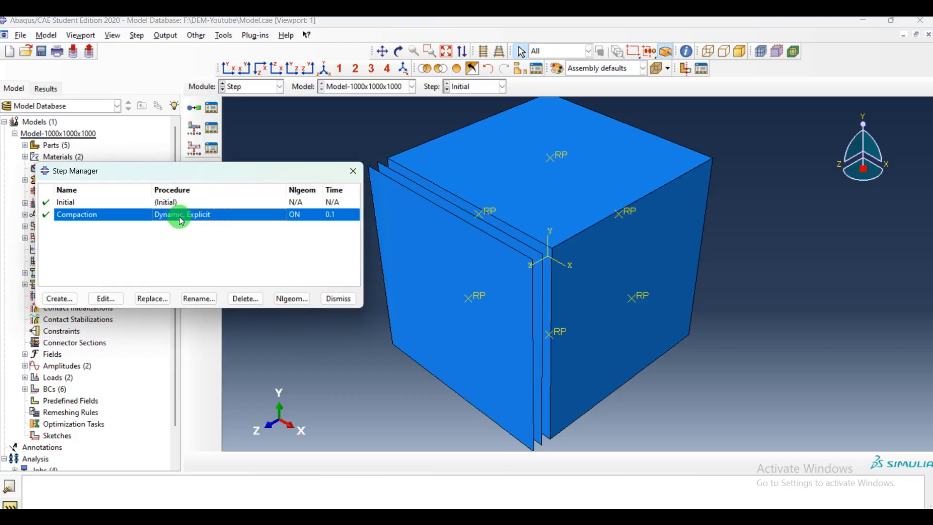
click(104, 299)
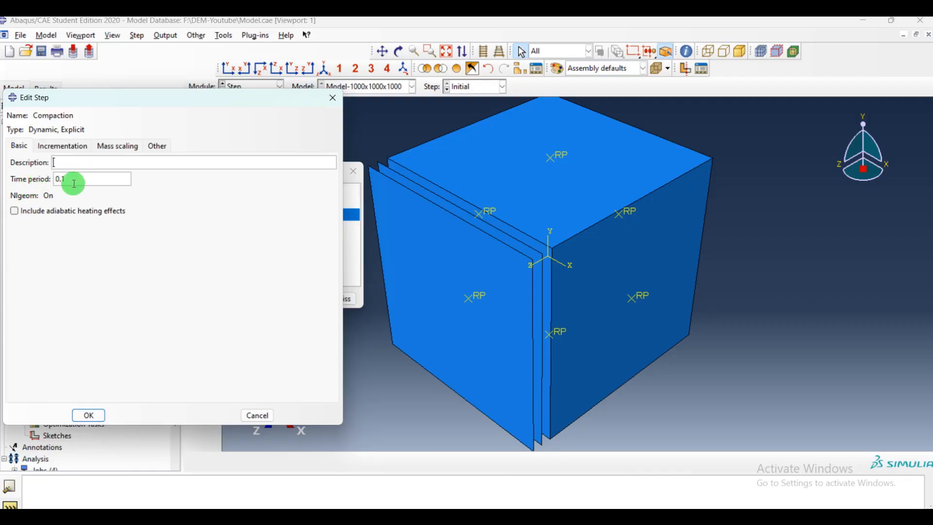
- Review the Compaction step's incrementation and mass scaling settings, widening the Factor column to read the full value
click(65, 147)
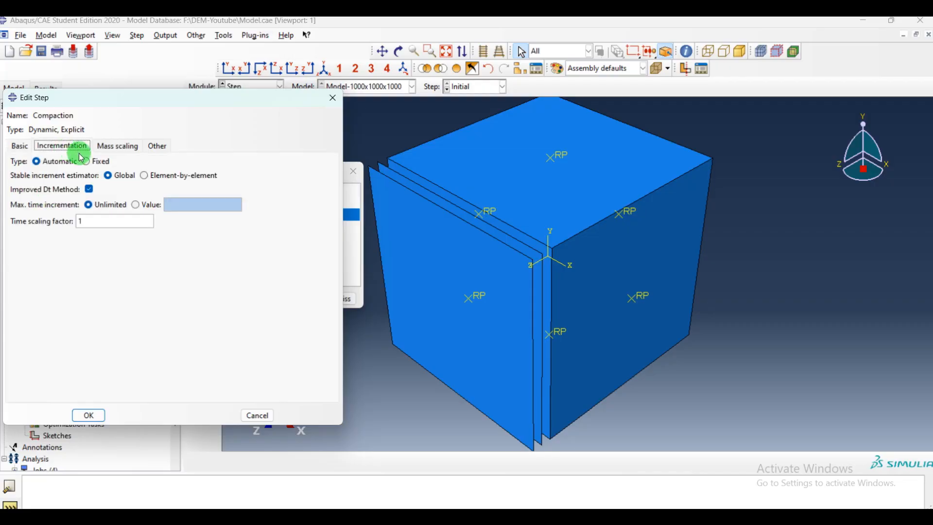
click(116, 147)
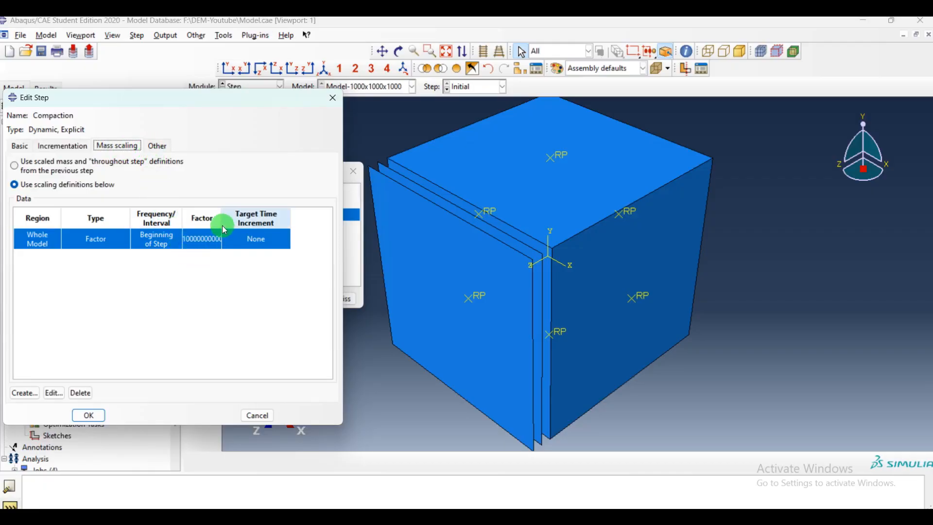
drag(221, 215, 229, 217)
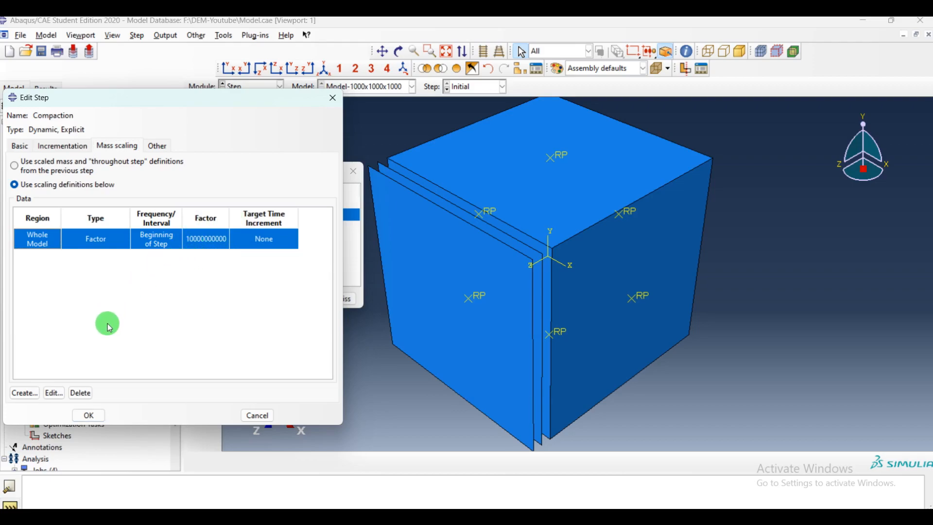
click(77, 417)
click(337, 299)
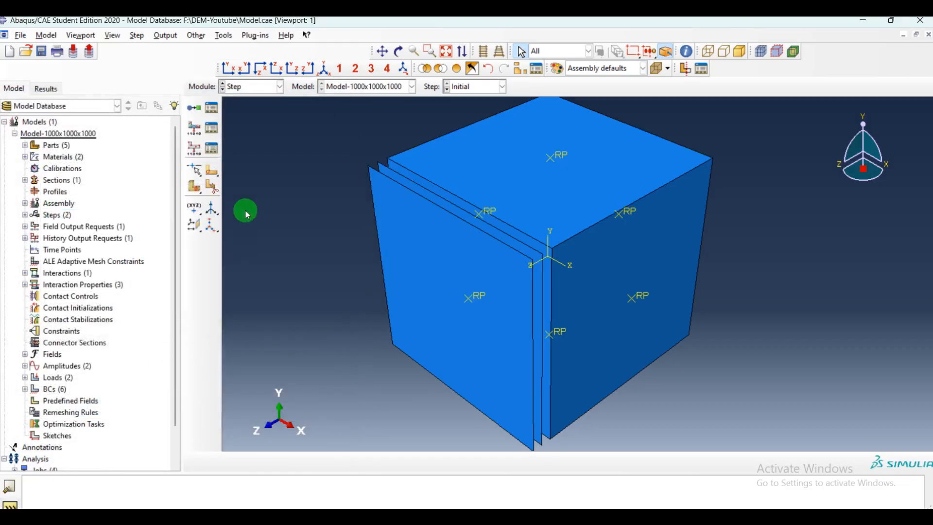
- Review the domain, frequency and output variables of the F-Output field output request
click(217, 130)
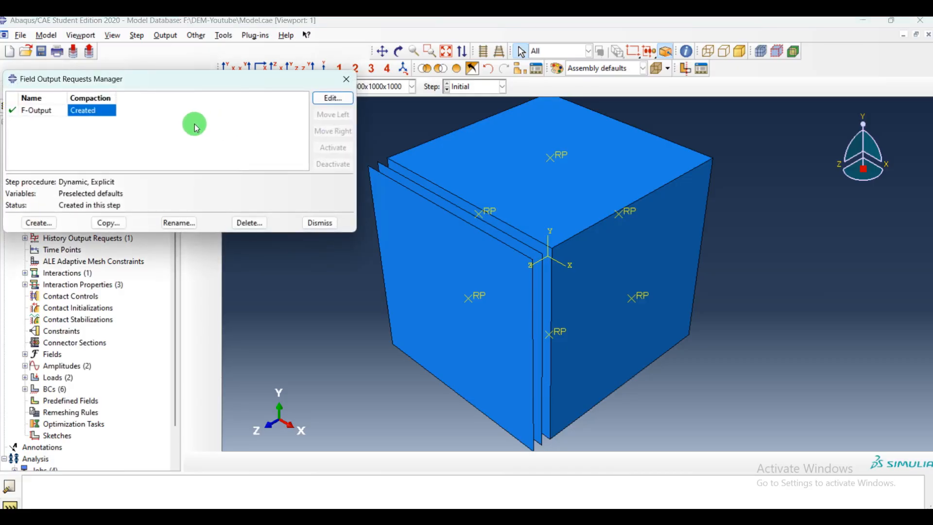
click(311, 106)
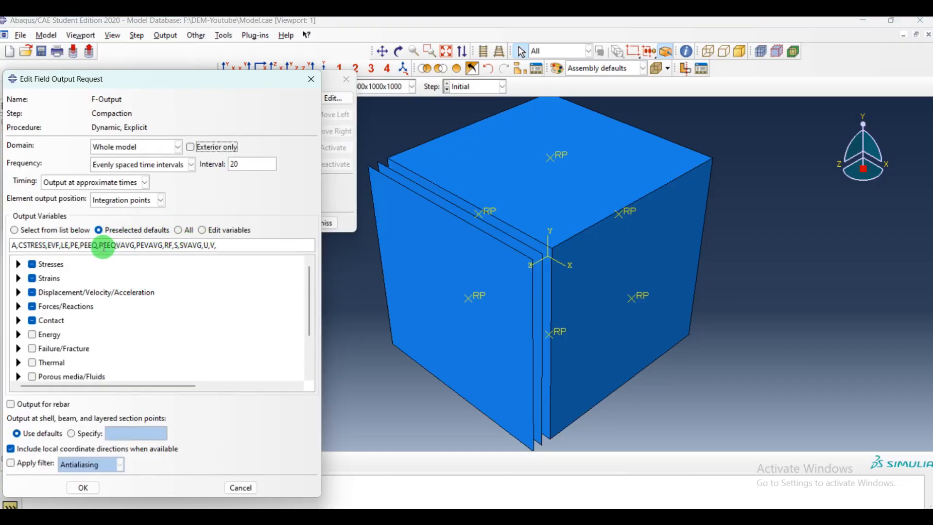
click(309, 80)
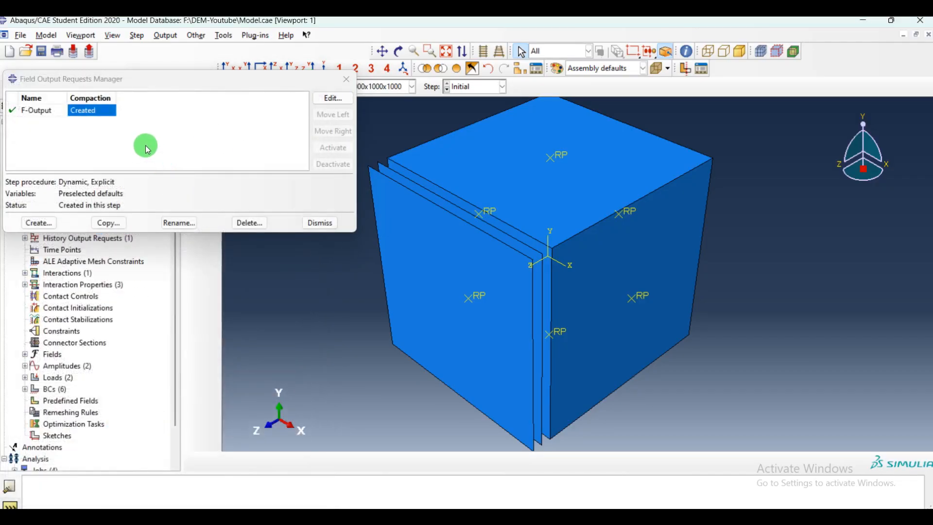
click(324, 216)
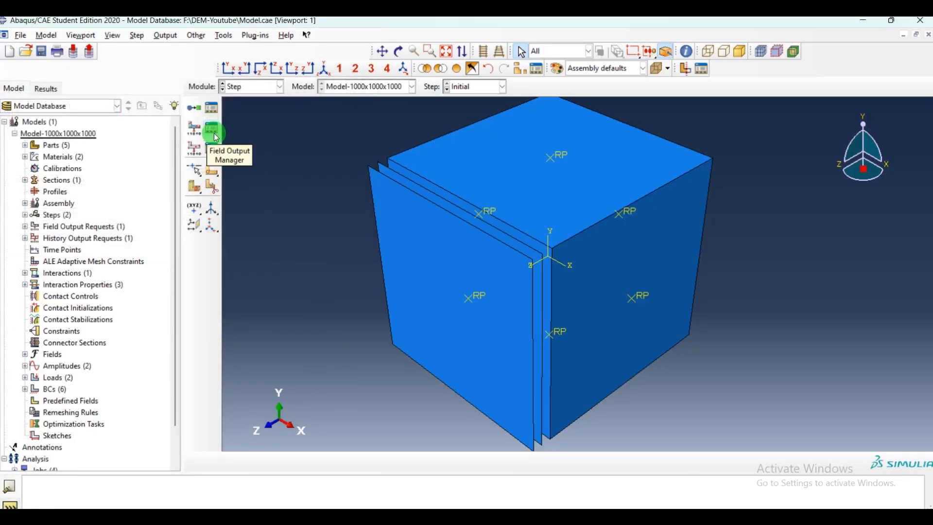
- Switch to the Interaction module and inspect the Default contact property's options
click(250, 86)
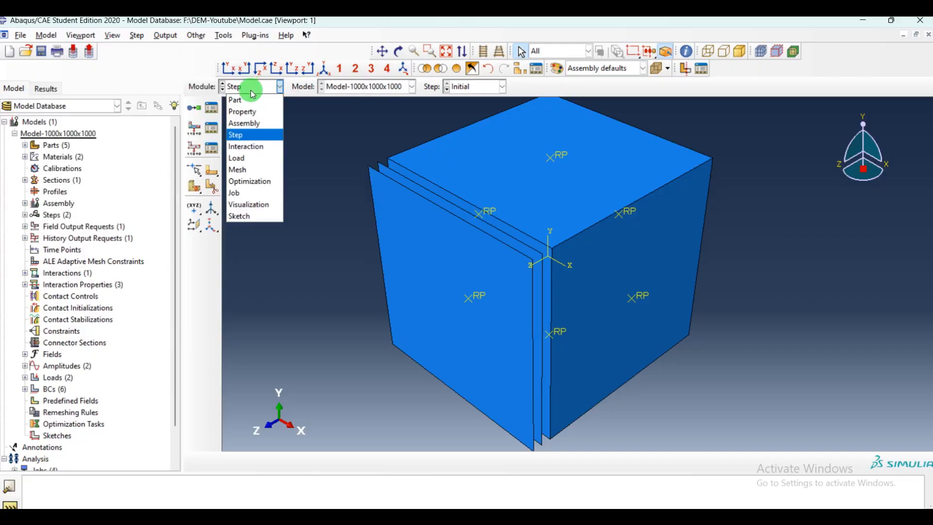
click(249, 148)
click(211, 108)
click(288, 82)
click(210, 126)
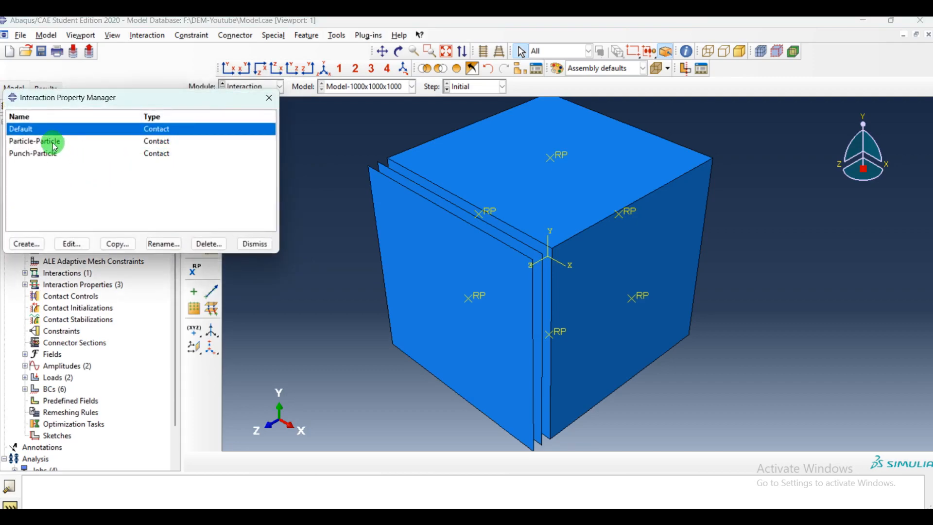
click(55, 142)
click(33, 130)
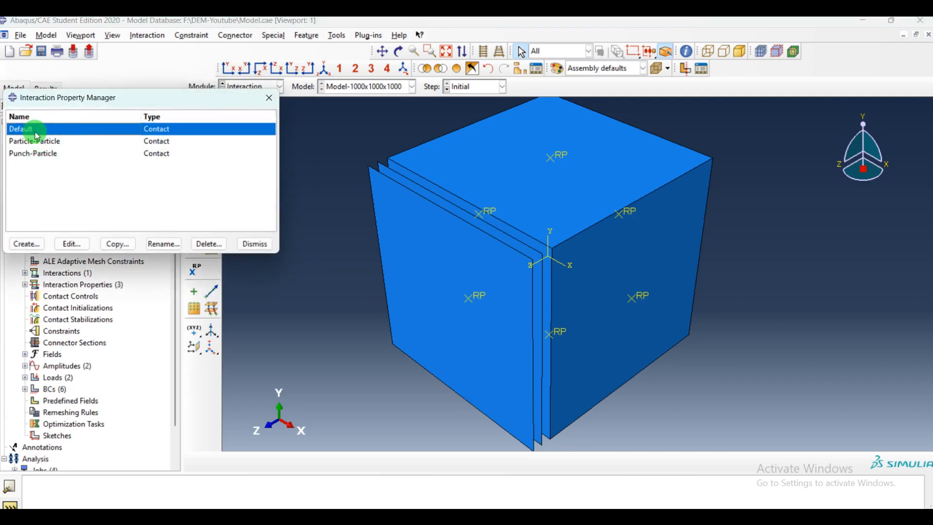
click(72, 244)
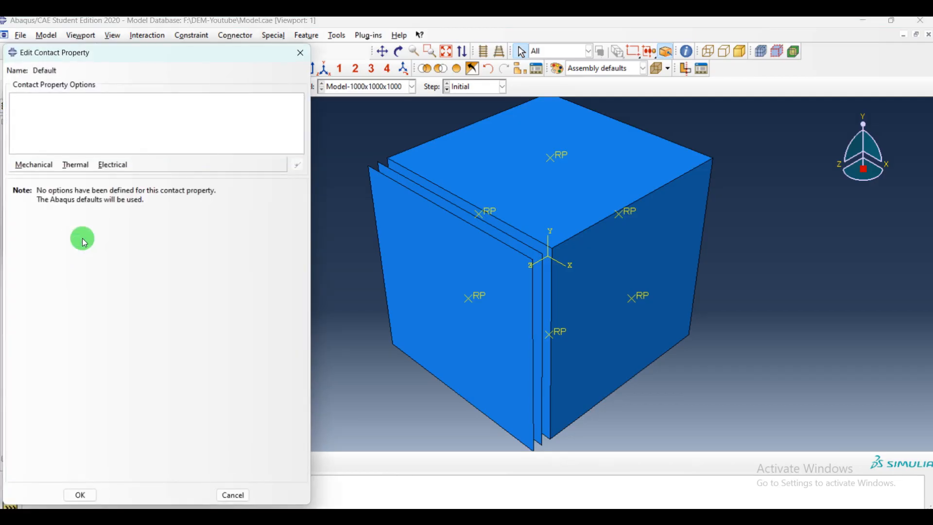
click(299, 54)
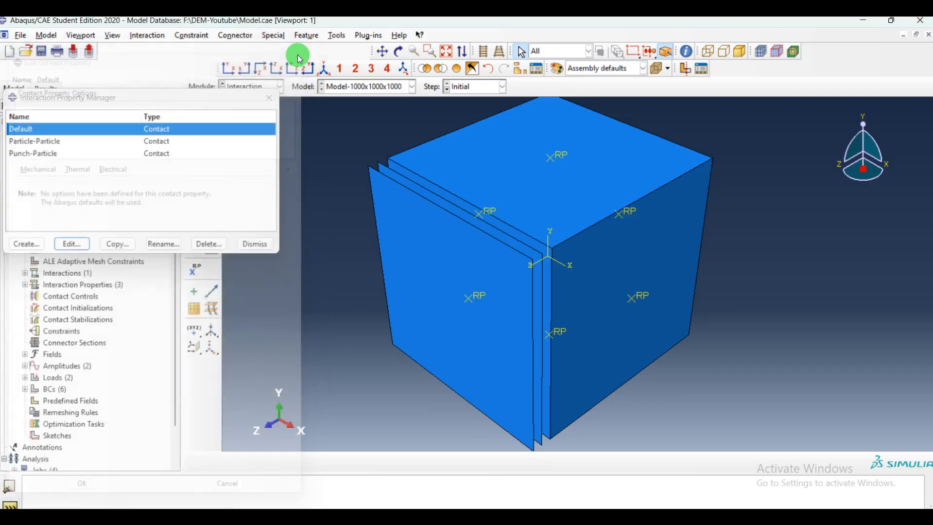
- Inspect the tangential behavior settings of the Particle-Particle and Punch-Particle contact properties
click(51, 141)
click(82, 243)
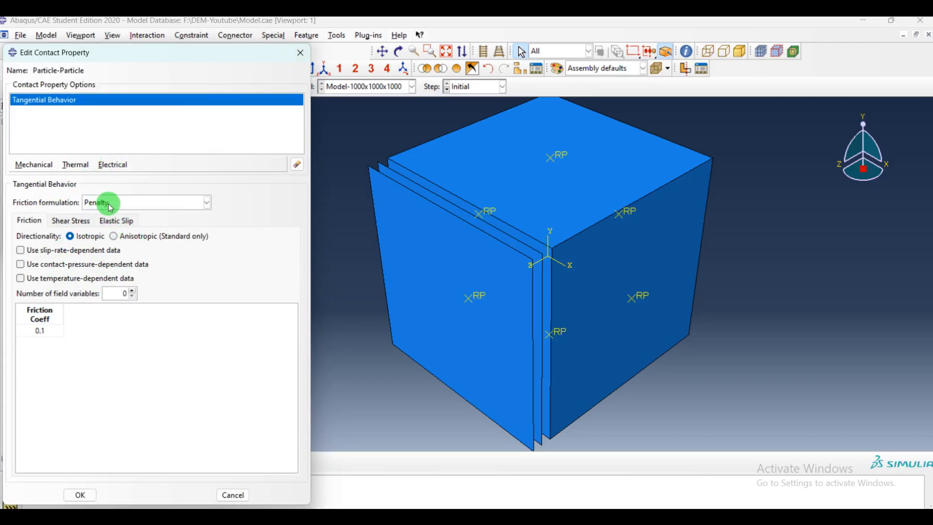
click(300, 52)
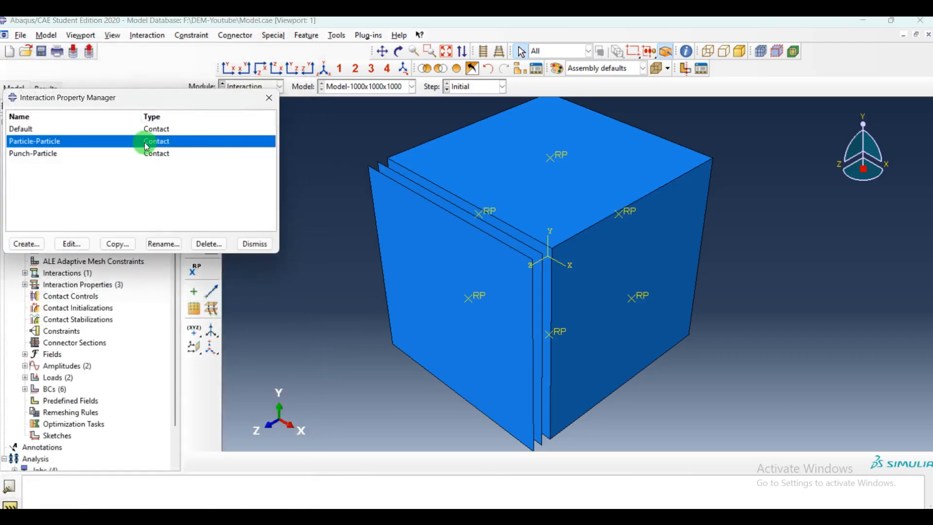
click(139, 154)
click(72, 243)
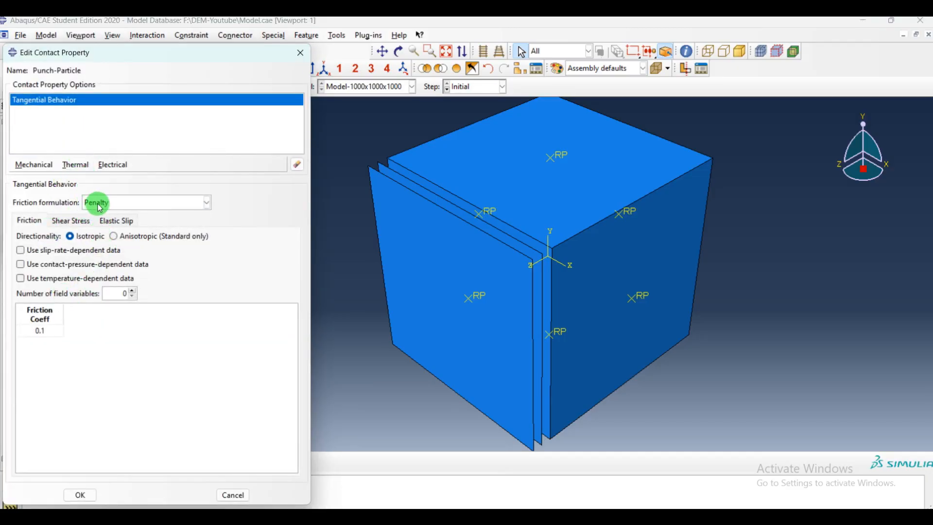
click(299, 53)
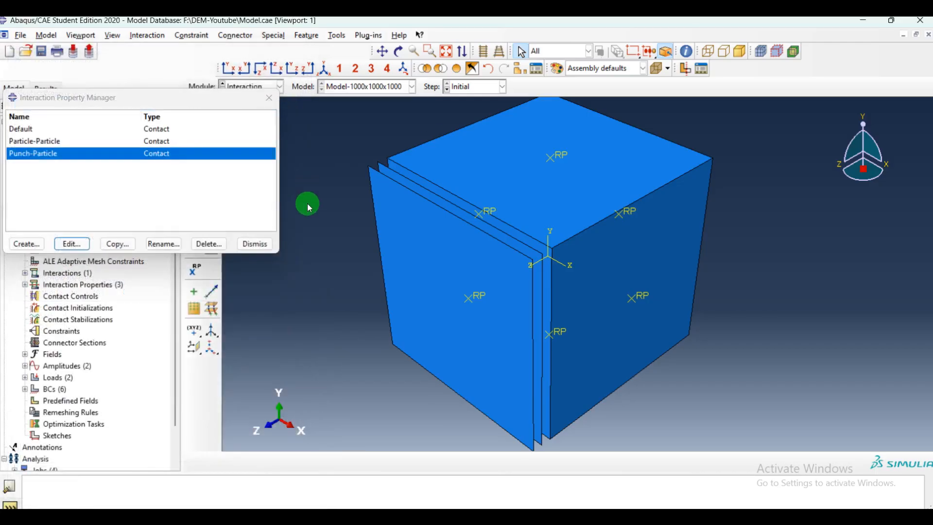
click(253, 243)
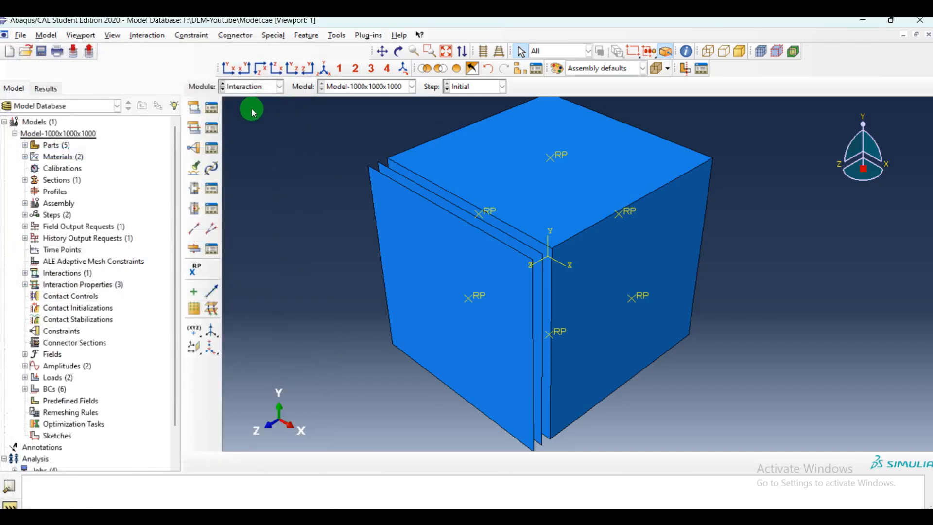
- Open the general_contact interaction in the Compaction step and review its full list of included surface pairs
click(219, 107)
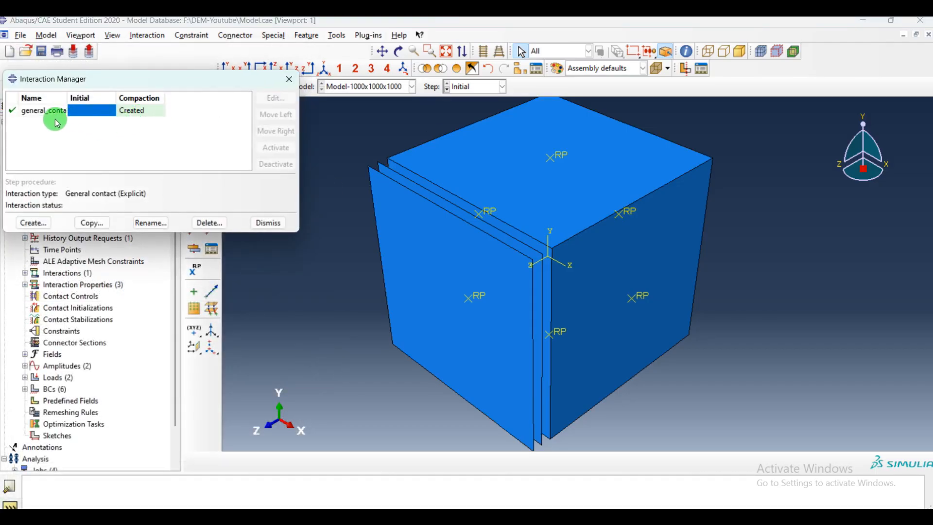
click(141, 110)
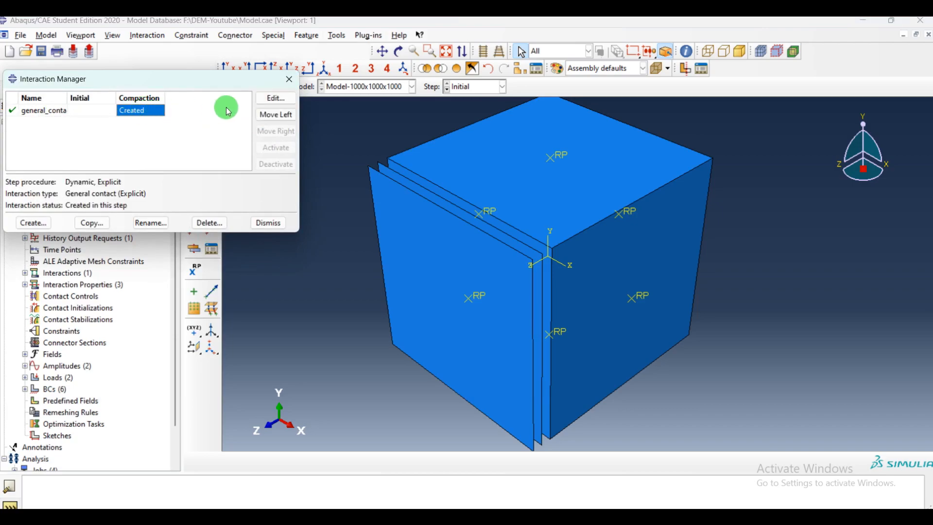
click(276, 98)
drag(145, 108, 201, 92)
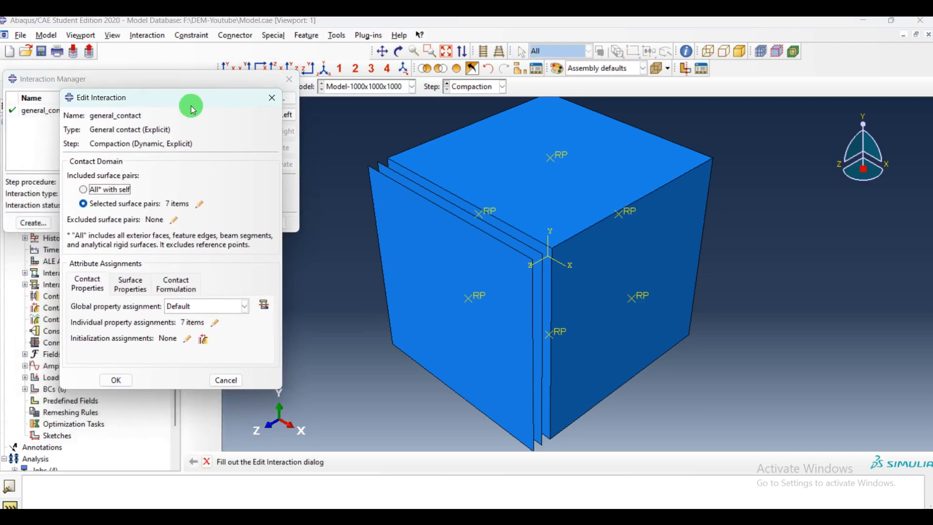
click(199, 206)
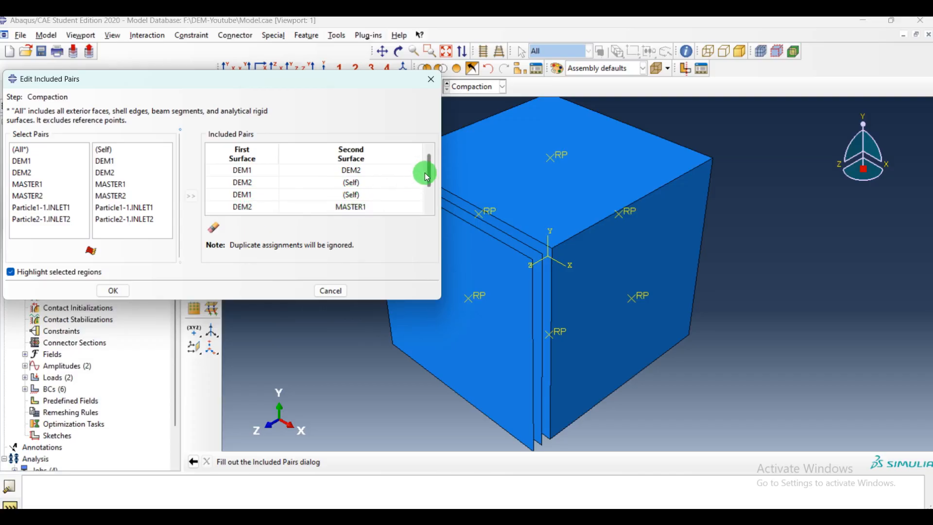
drag(429, 173, 430, 191)
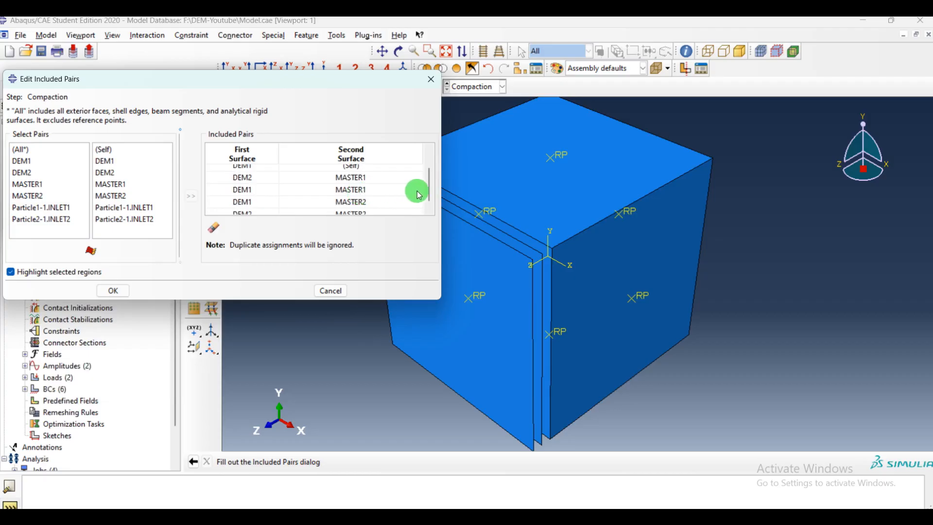
drag(430, 187, 431, 192)
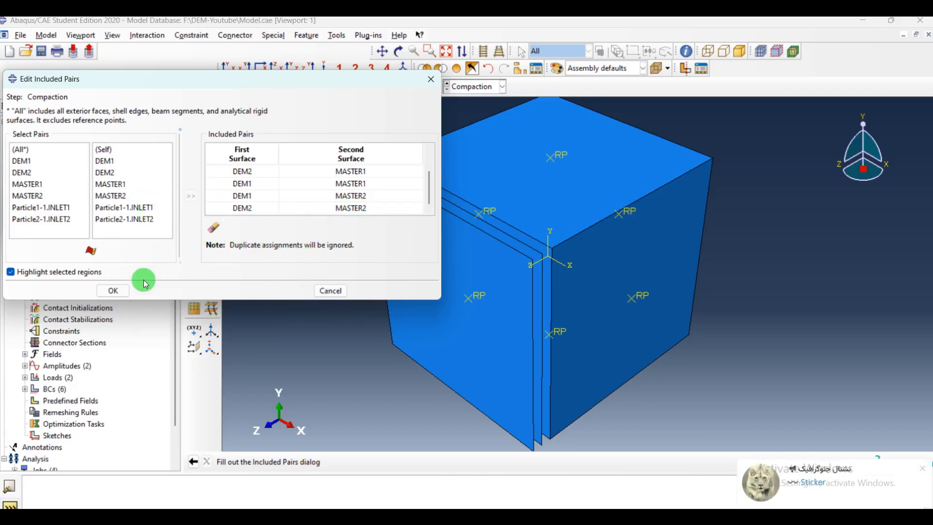
click(114, 290)
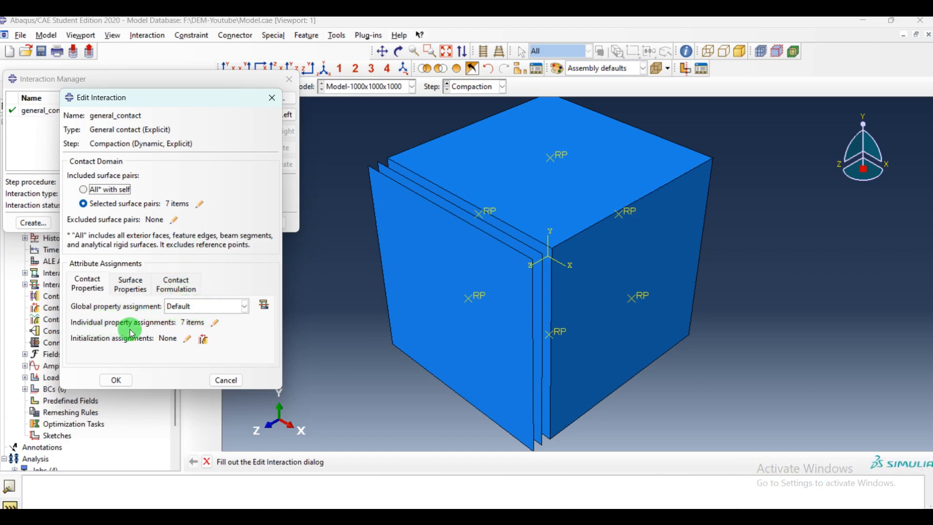
- Review the individual contact property assignments of the general_contact interaction, and close its definition
click(214, 323)
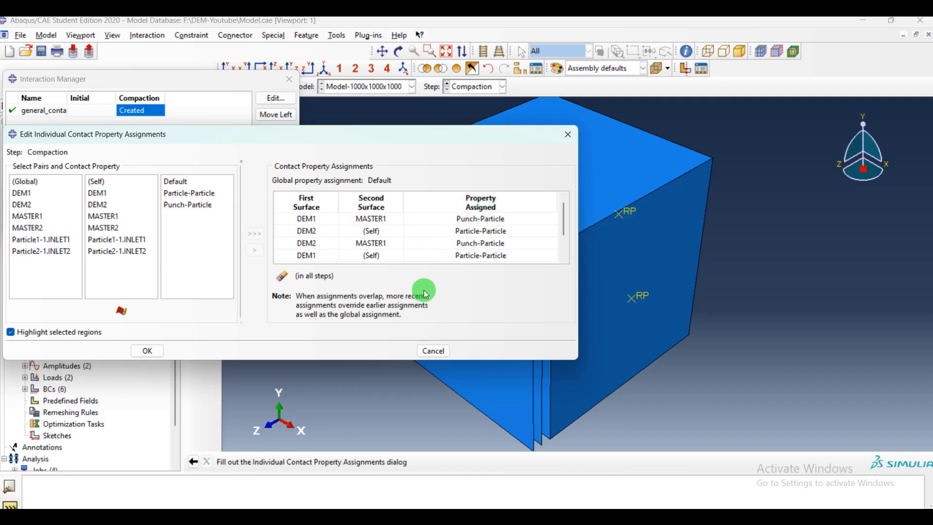
drag(564, 229, 557, 254)
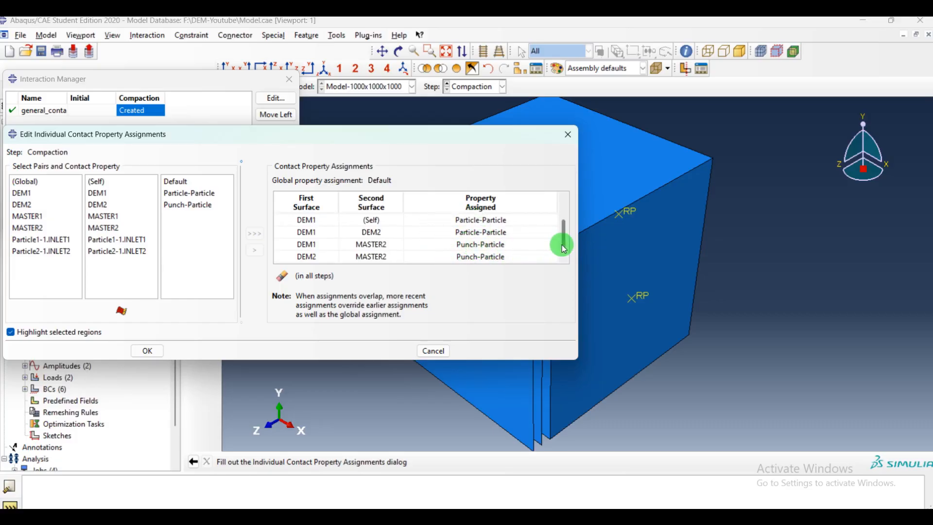
drag(566, 251, 562, 229)
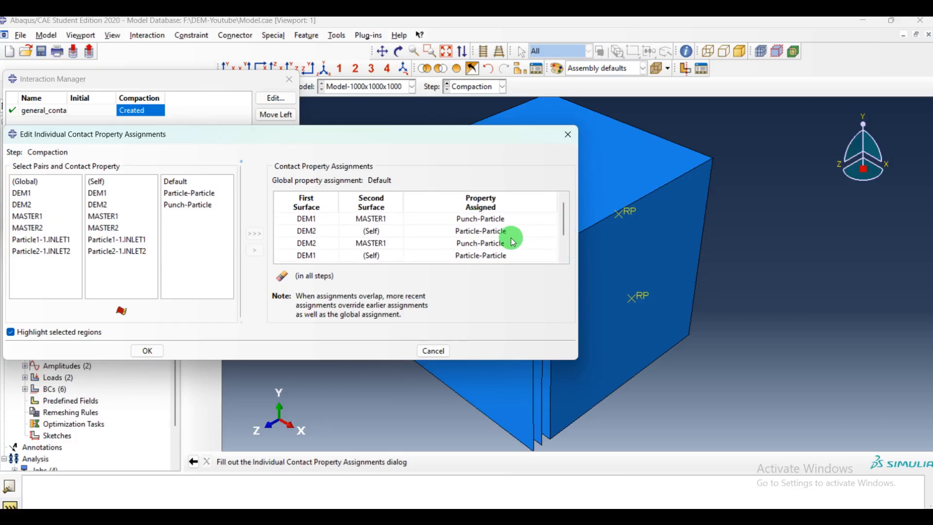
click(566, 140)
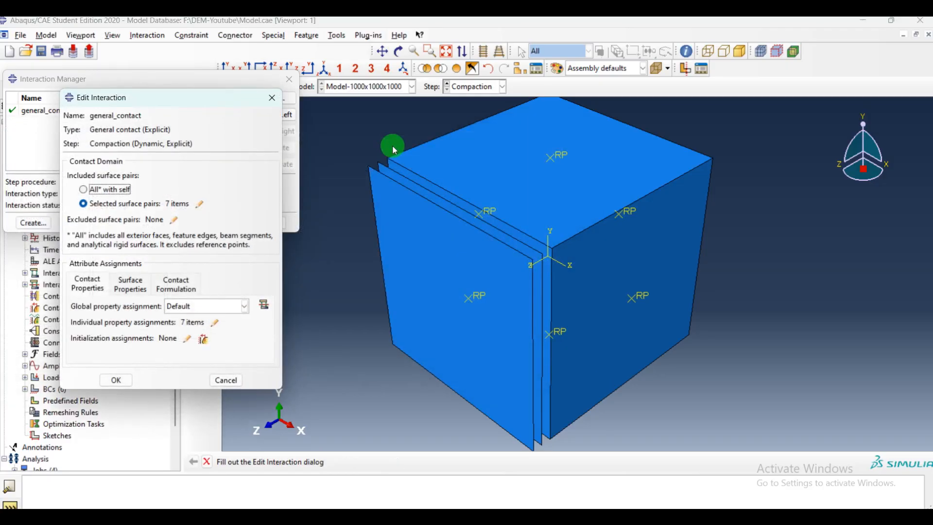
click(118, 379)
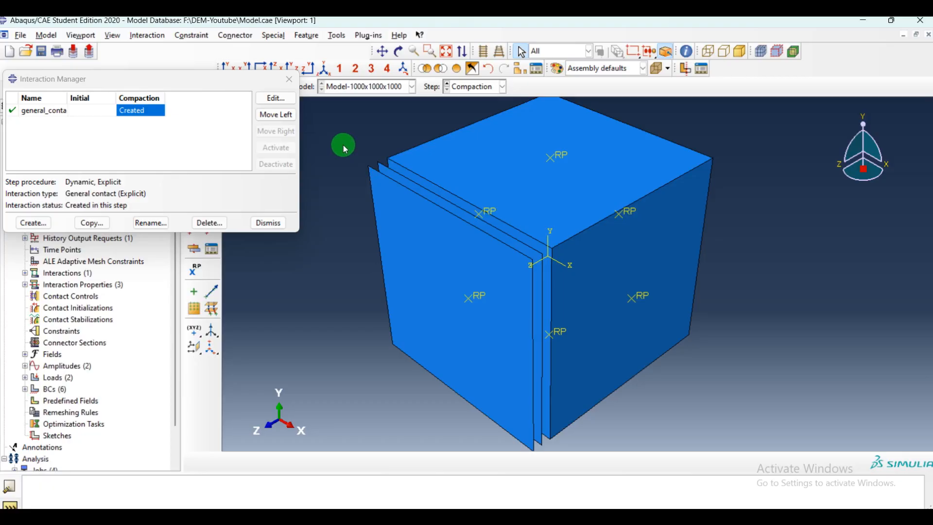
click(270, 223)
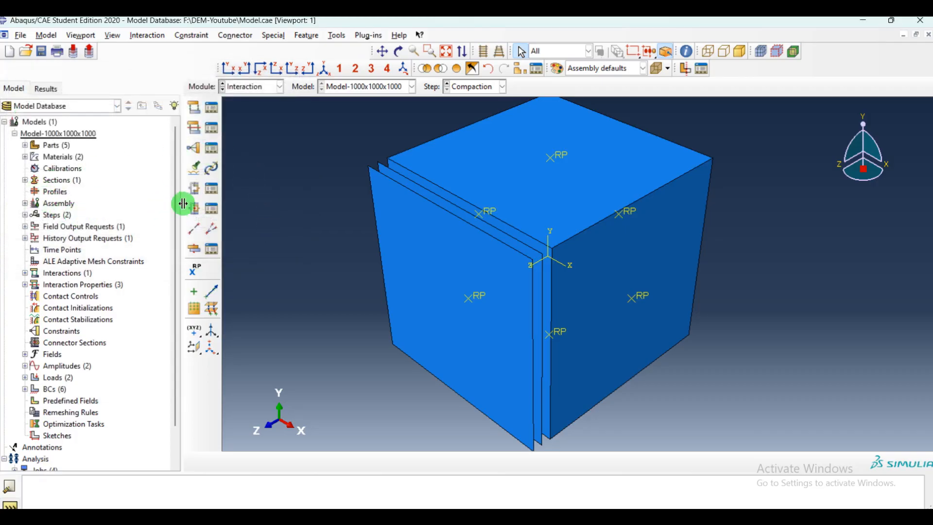
- Switch to the Load module and review the definitions of the GRAVITY-1 and GRAVITY-2 loads
click(247, 86)
click(241, 165)
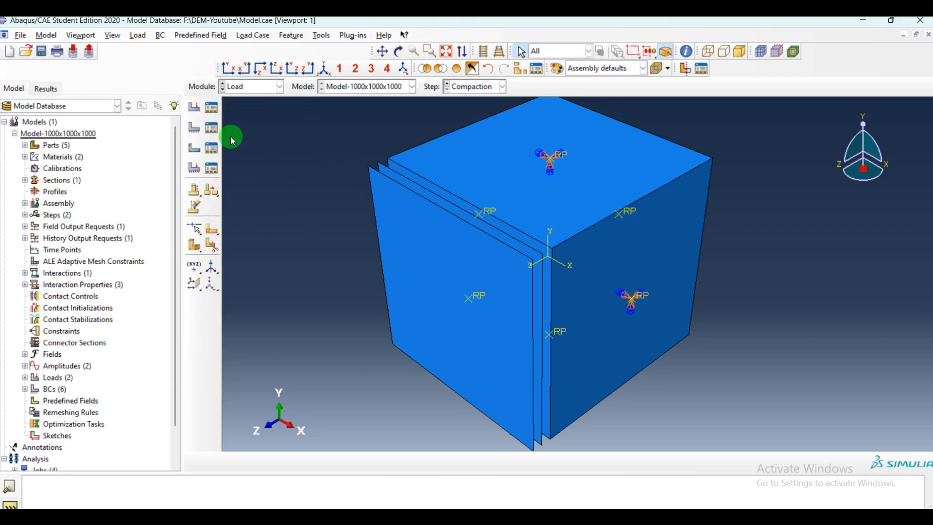
click(217, 109)
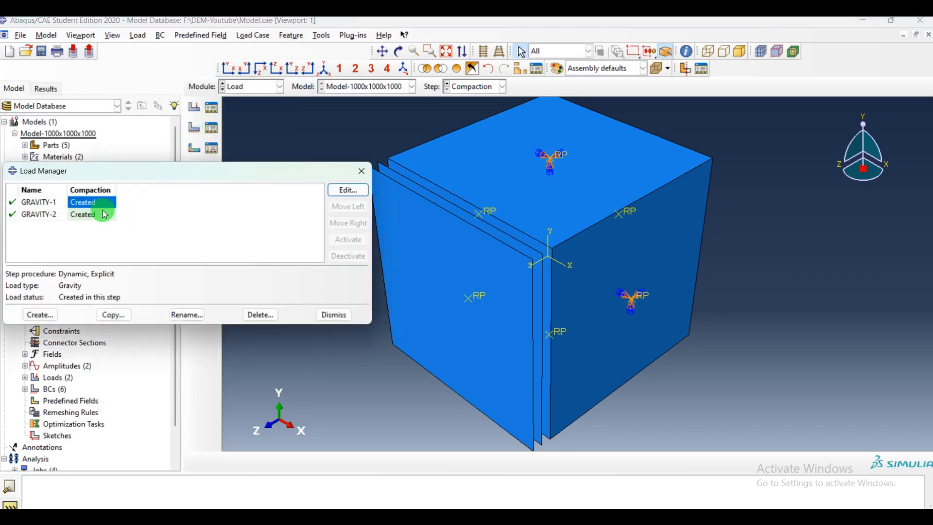
double_click(98, 206)
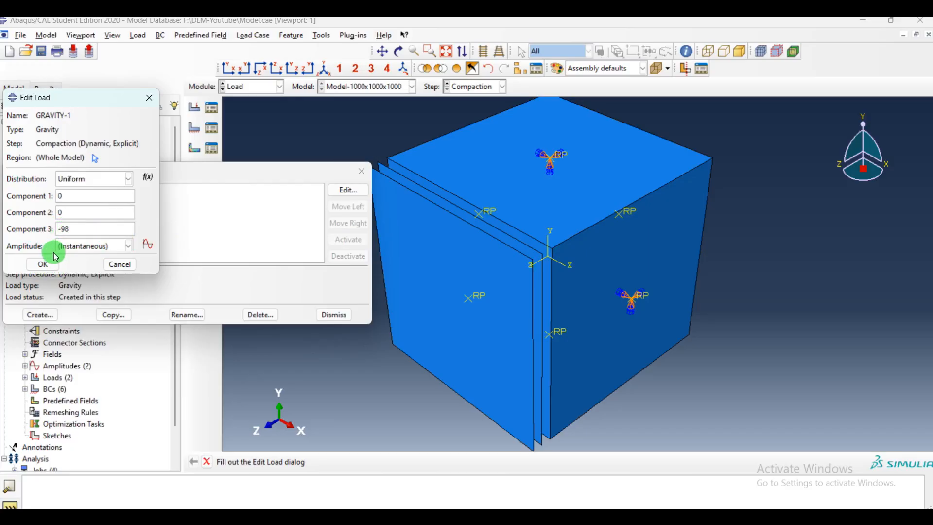
click(43, 264)
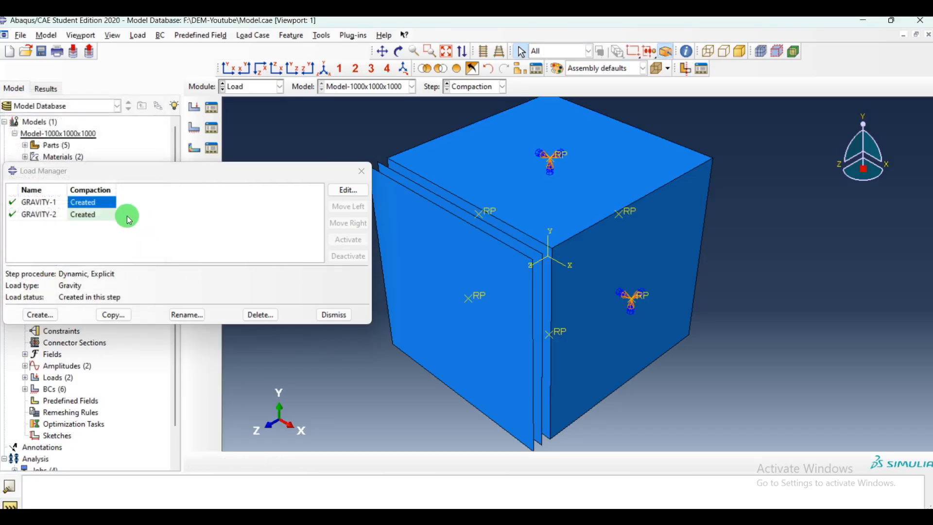
click(82, 214)
click(346, 190)
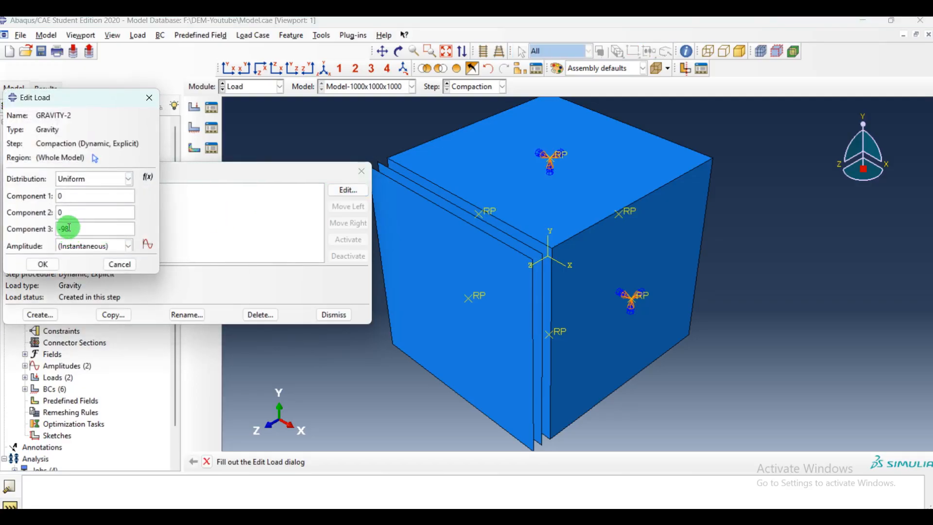
click(47, 266)
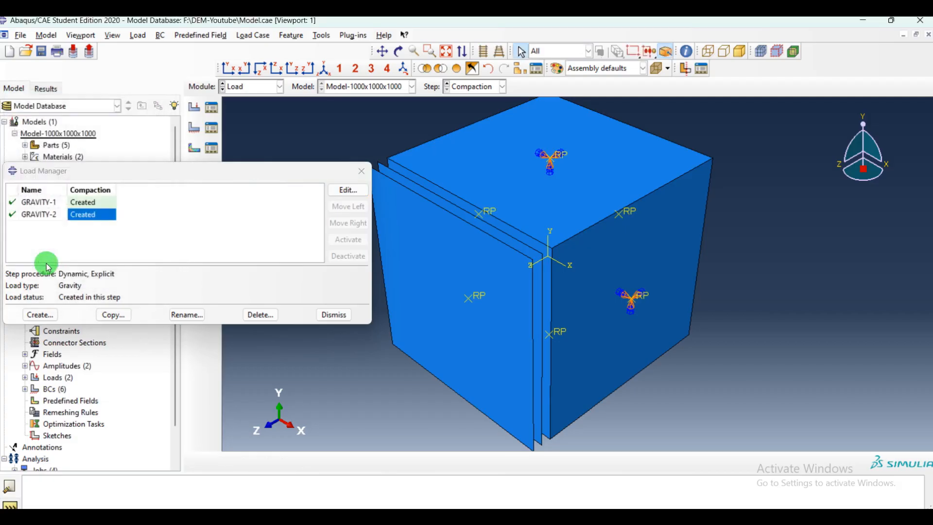
click(330, 314)
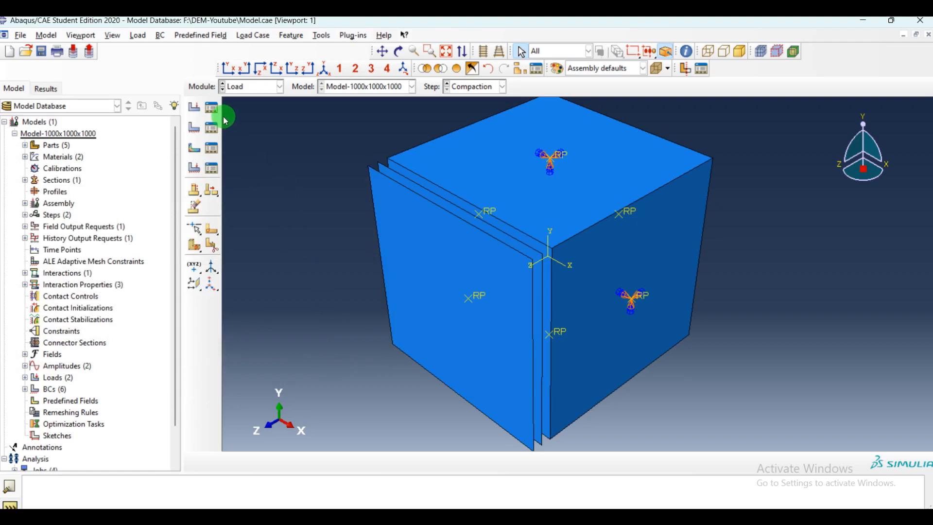
- Open the list of boundary conditions and review the definitions of BC-1, BC-2 and BC-3 in the Initial step
click(212, 127)
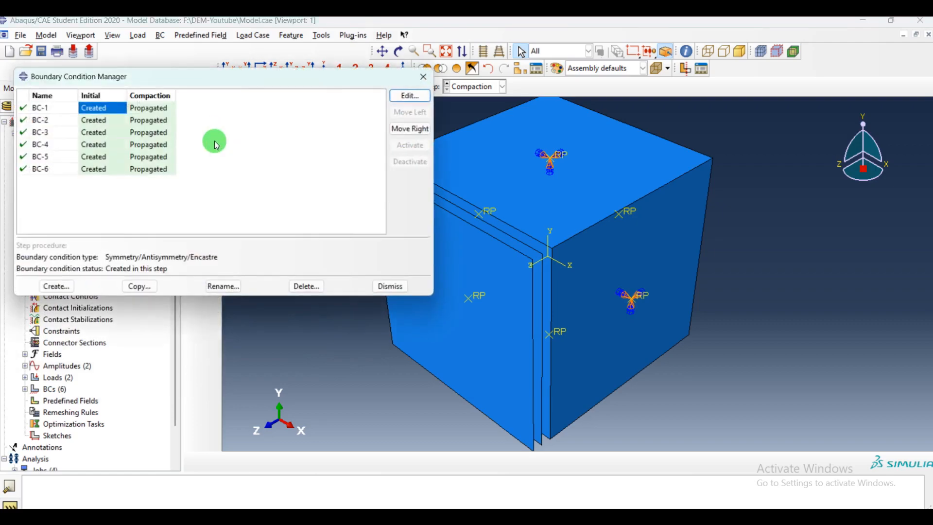
double_click(106, 116)
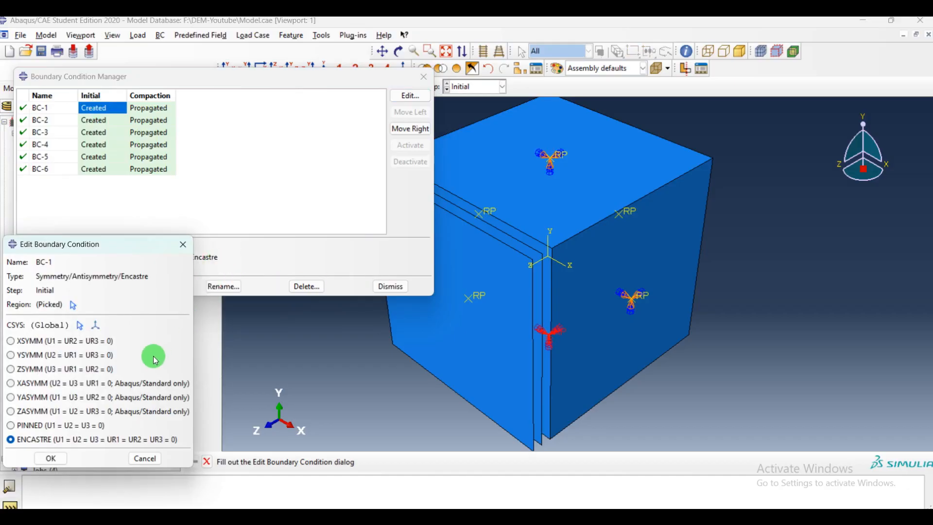
click(55, 464)
double_click(100, 120)
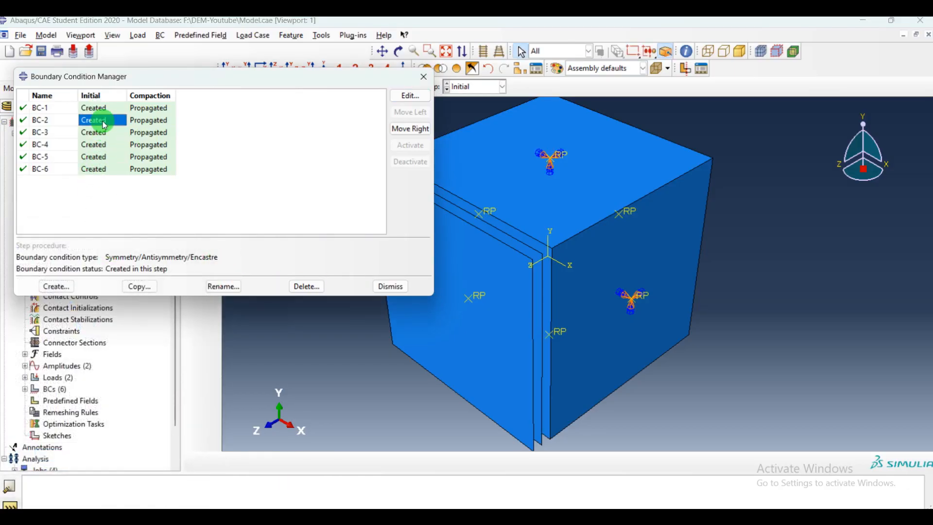
click(51, 460)
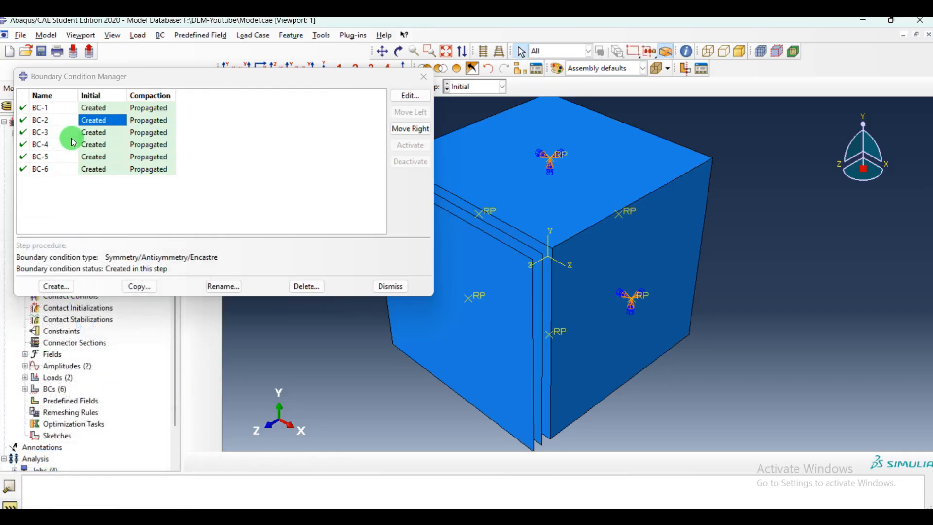
double_click(97, 132)
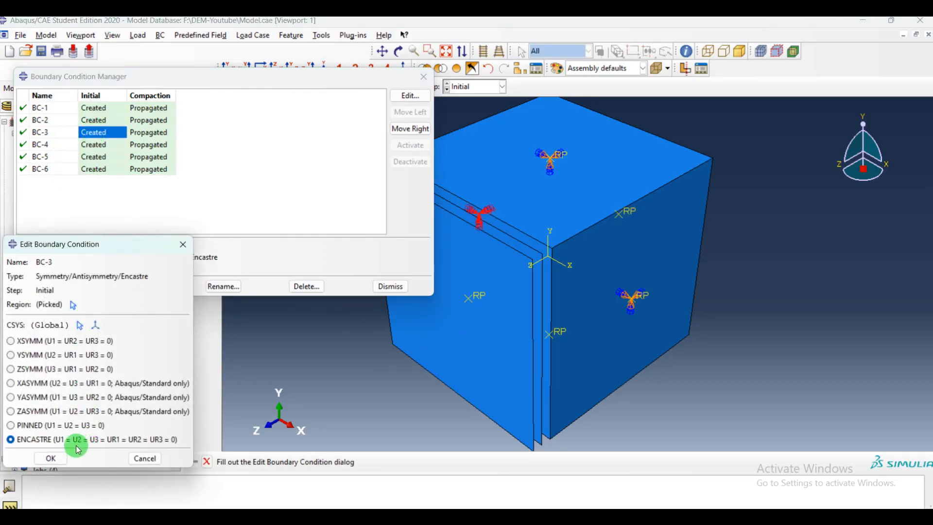
click(52, 459)
- Review the definitions of BC-4, BC-5 and BC-6 in the Initial step, and close the boundary condition list
double_click(95, 144)
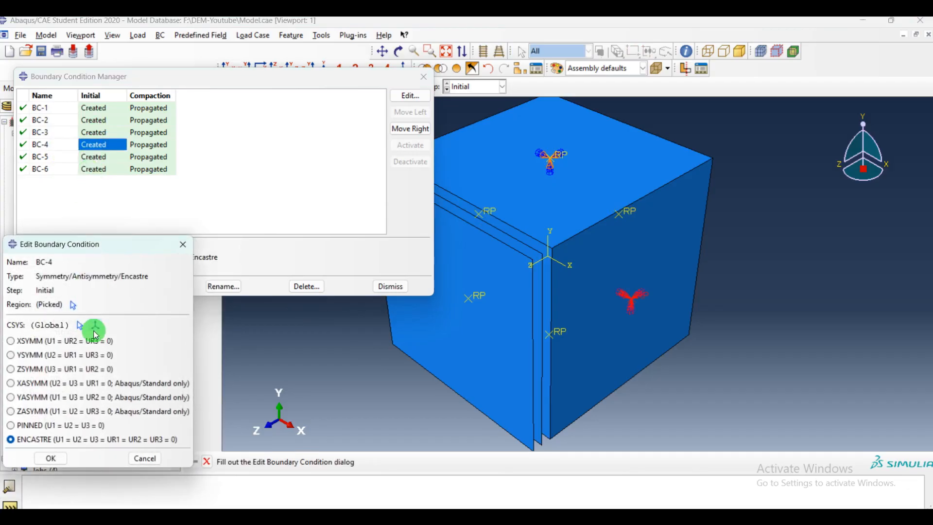
click(51, 458)
double_click(95, 157)
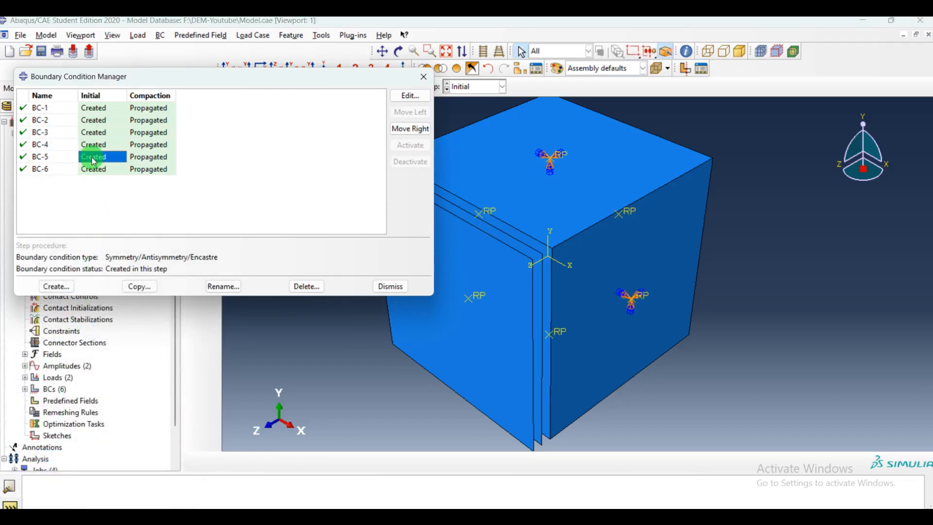
click(48, 458)
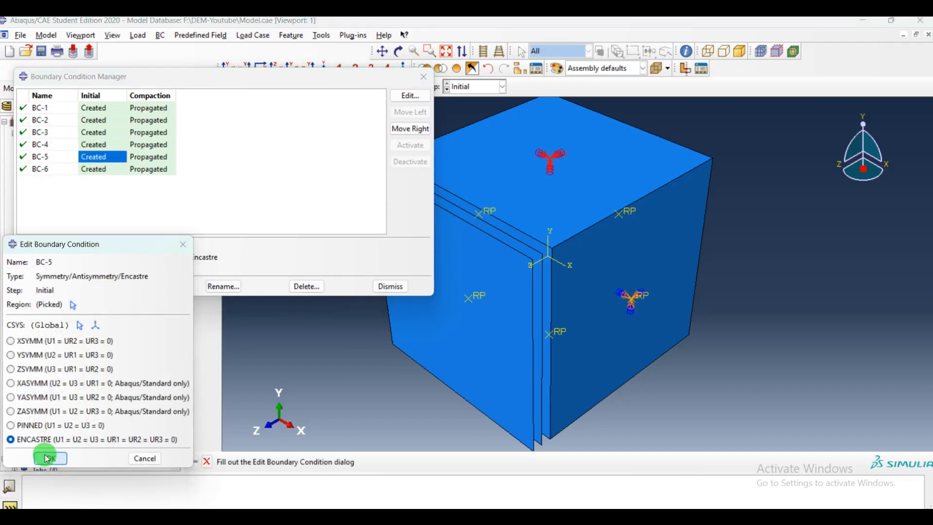
double_click(97, 170)
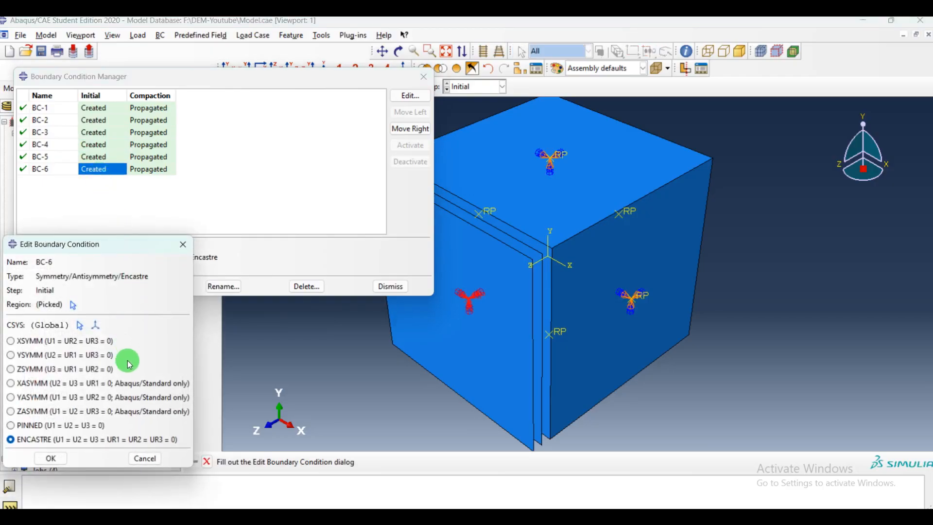
scroll(753, 243, up, 1)
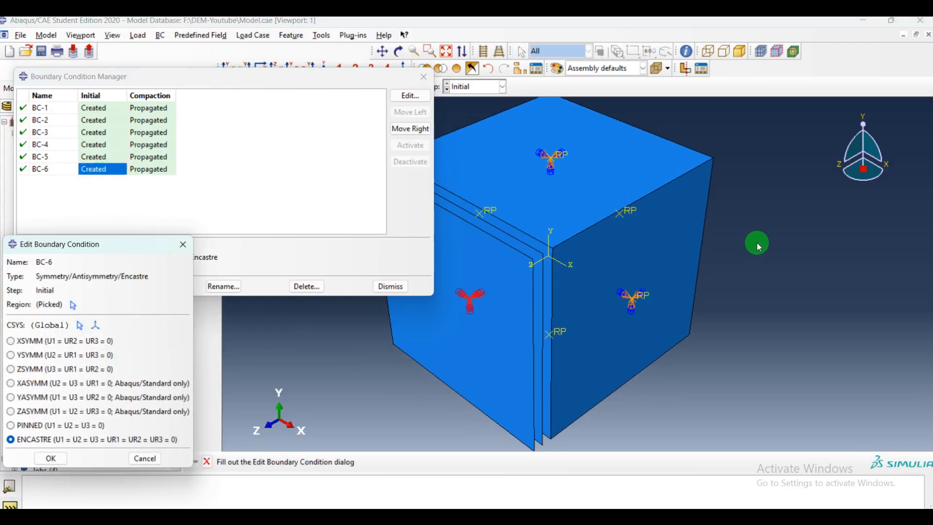
scroll(756, 242, up, 3)
click(34, 455)
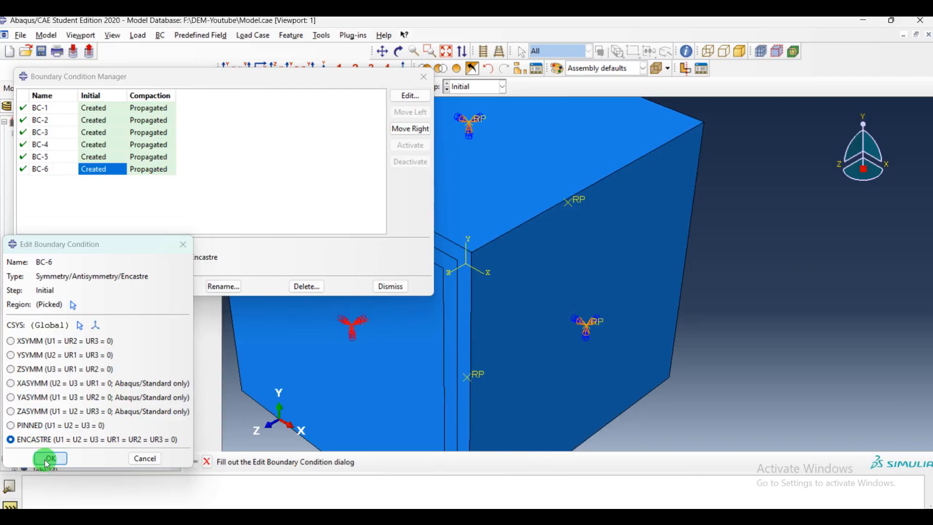
click(391, 290)
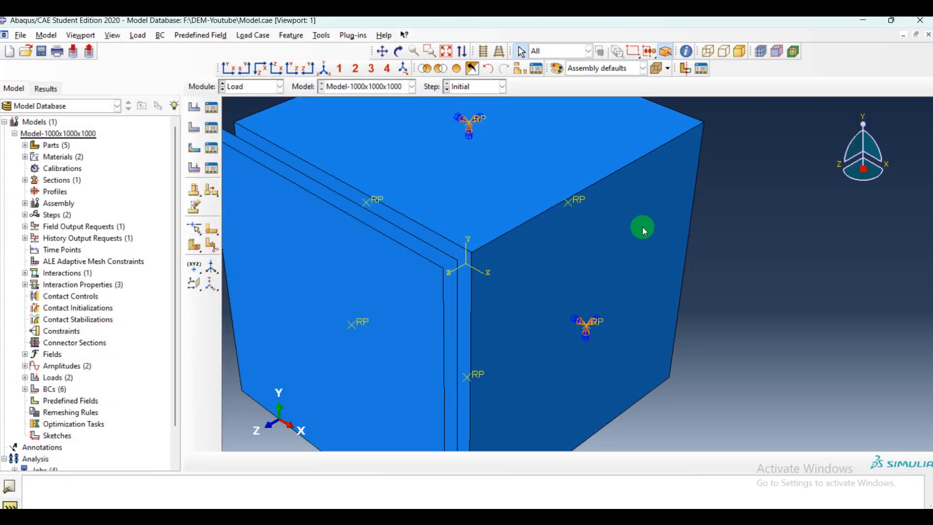
- Switch to the Mesh module and display the whole meshed assembly
scroll(873, 202, up, 2)
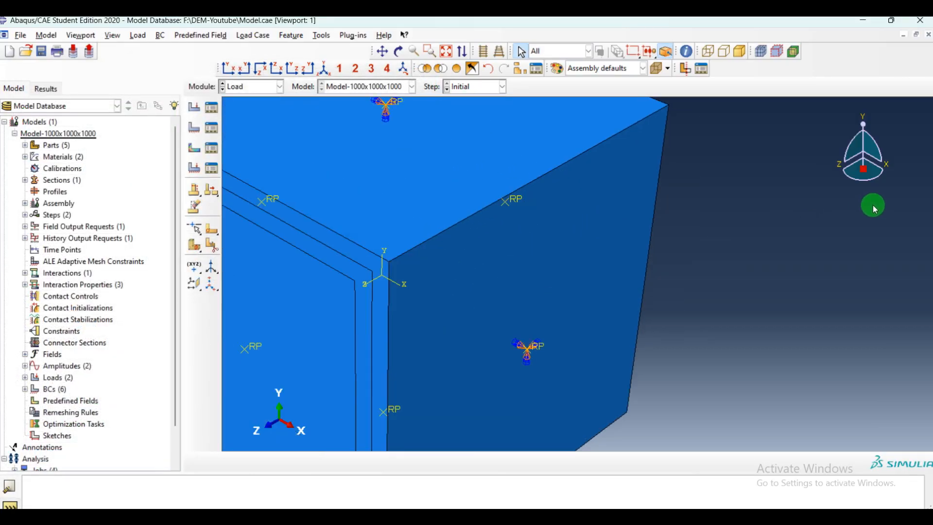
click(271, 89)
click(248, 169)
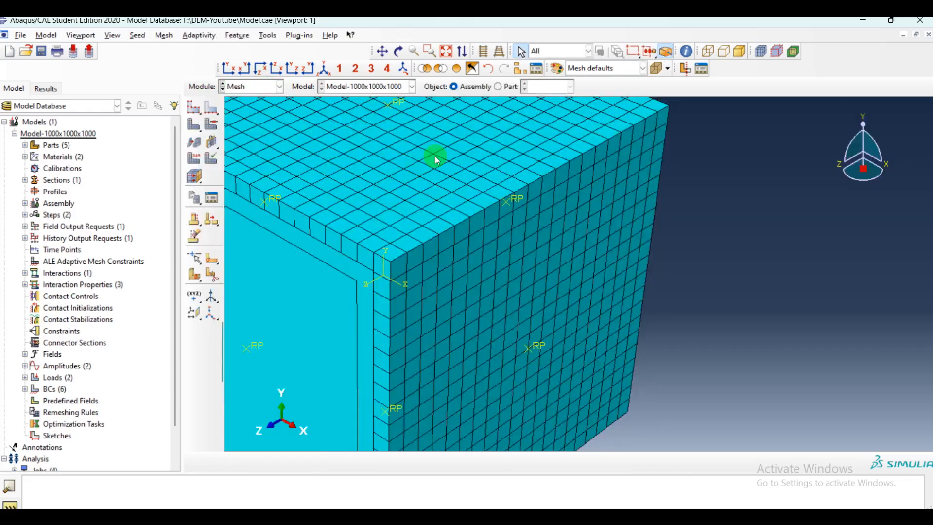
click(445, 53)
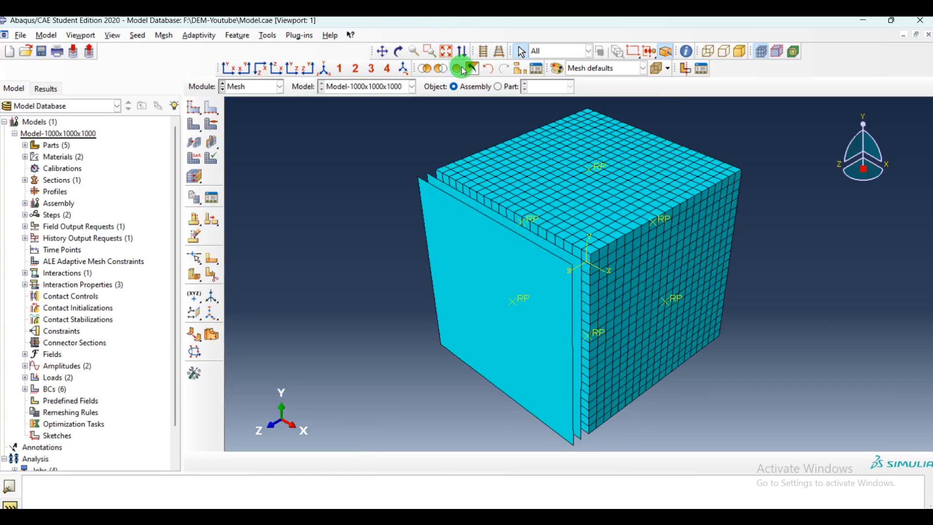
- Switch from the assembly to individual parts and inspect the meshes of Die-1, Die-W and Punch
click(498, 87)
click(550, 87)
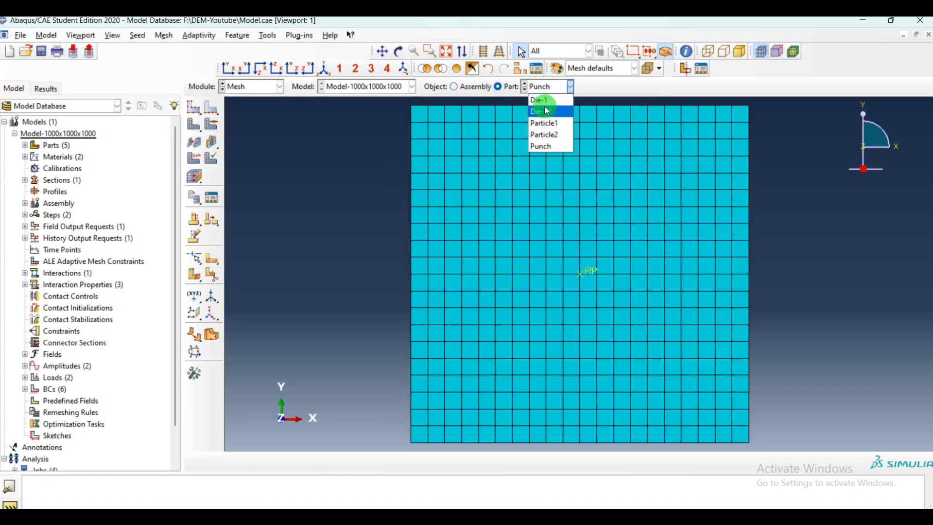
click(538, 100)
click(541, 86)
click(550, 111)
click(546, 87)
click(547, 150)
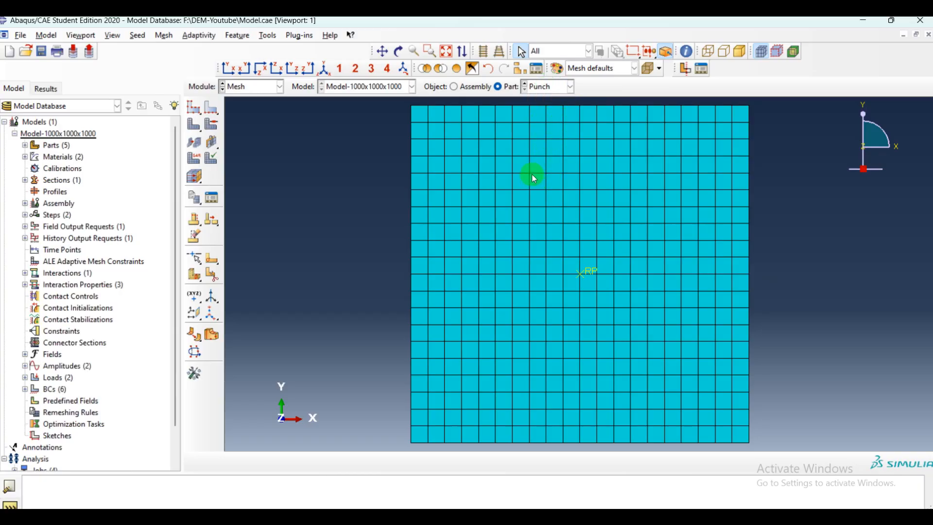
- Display the Particle1 and Particle2 parts in turn to examine their meshes
click(556, 89)
click(556, 125)
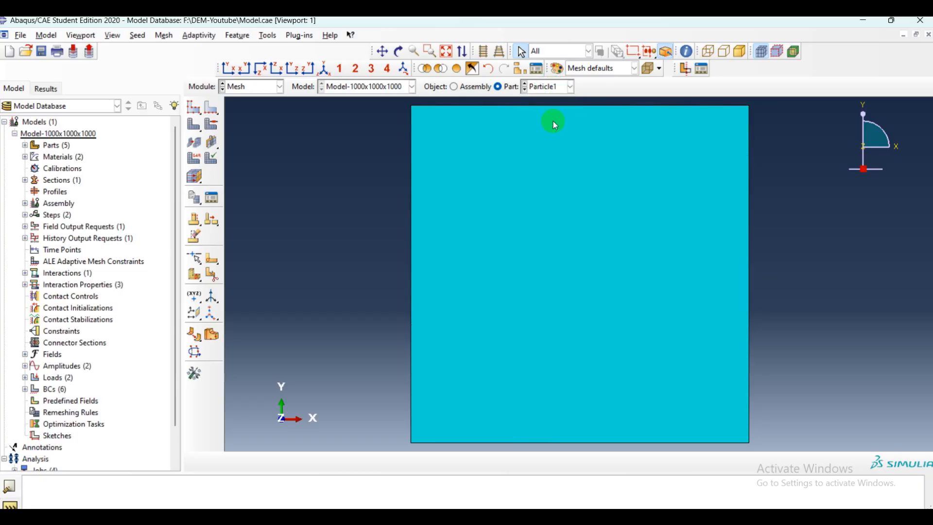
click(547, 86)
click(553, 138)
click(547, 87)
click(548, 121)
click(548, 87)
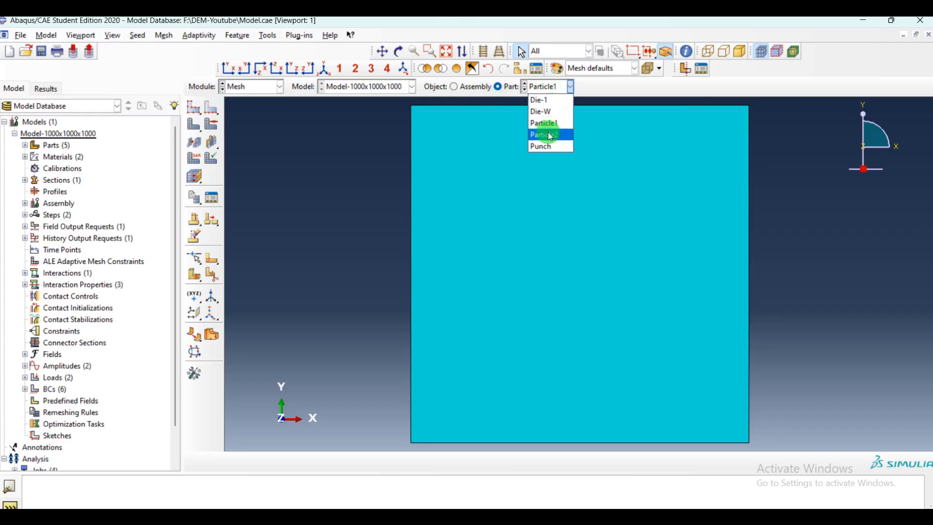
click(549, 140)
- Go through the Die-1, Die-W and Punch part meshes once more for comparison with the particle parts
click(539, 88)
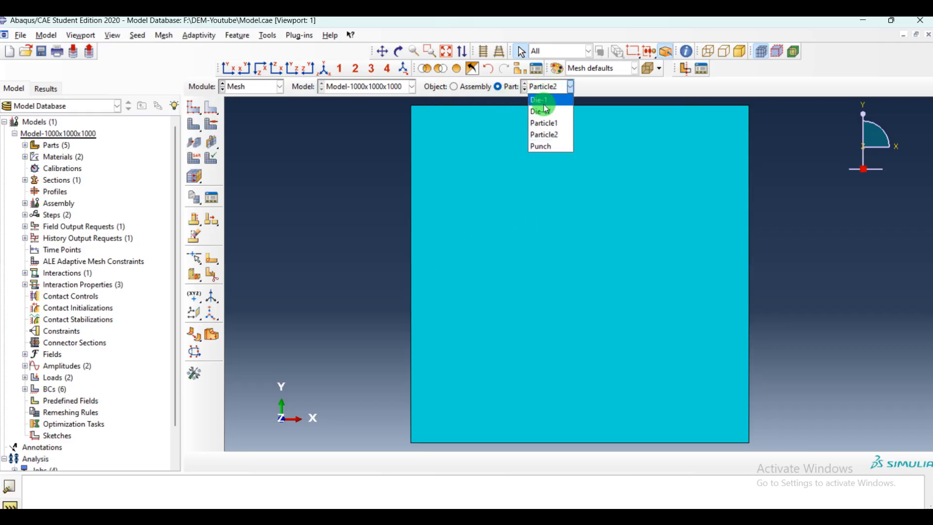
click(541, 99)
click(551, 88)
click(549, 112)
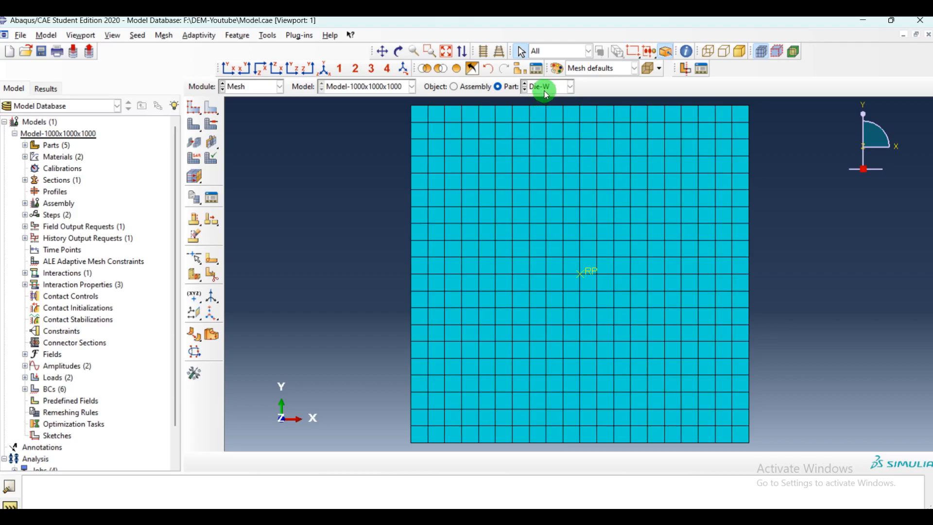
click(548, 87)
click(548, 146)
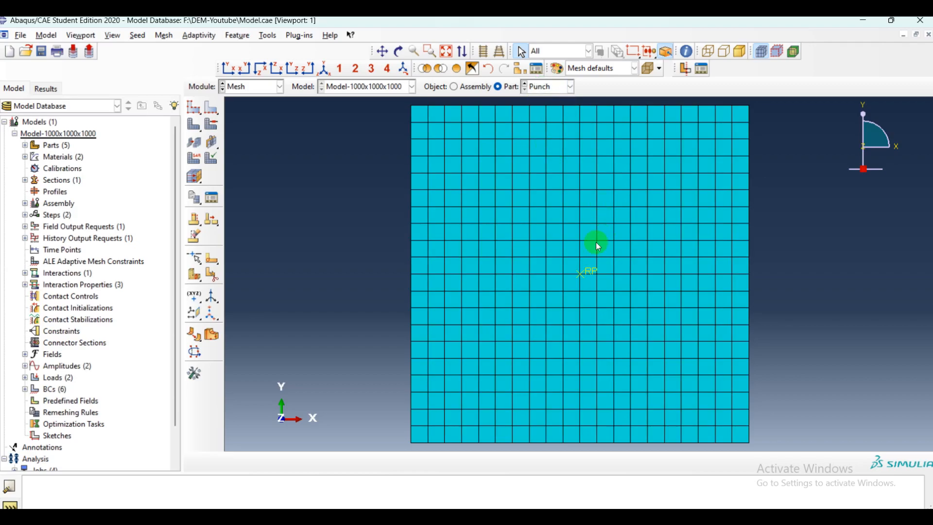
click(278, 87)
click(291, 116)
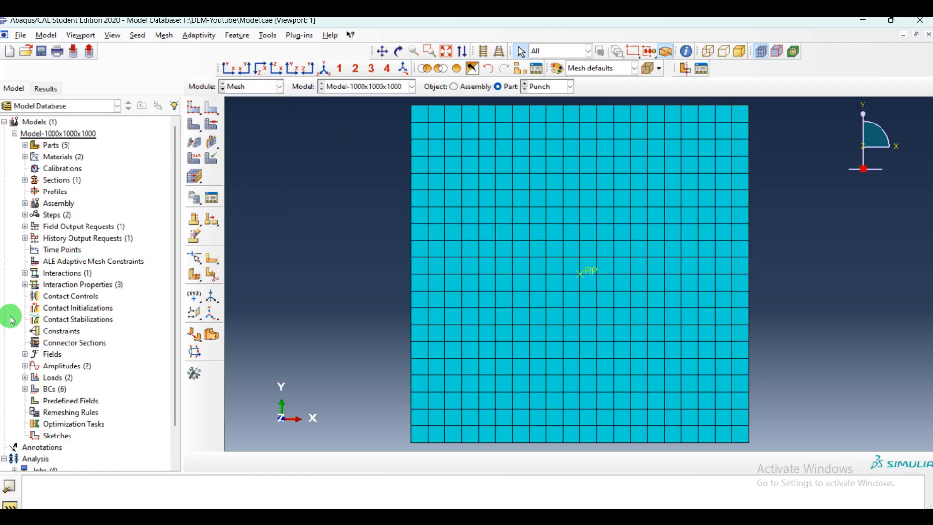
- Expand the assembly's sets and surfaces in the model tree to review what they contain
click(25, 203)
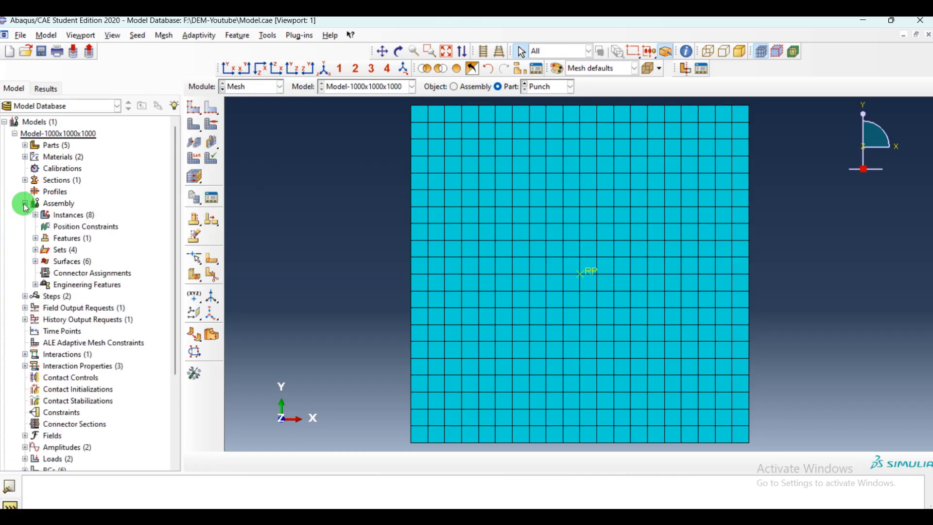
click(36, 250)
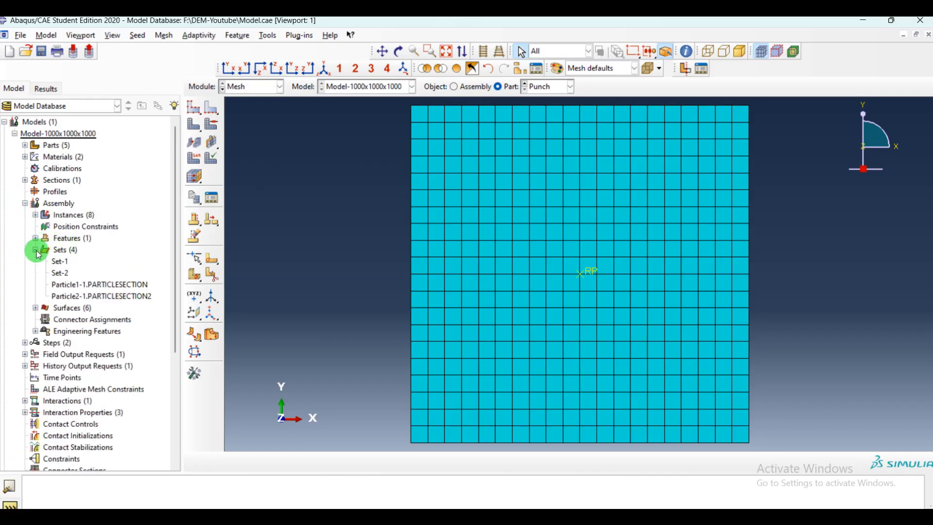
click(35, 308)
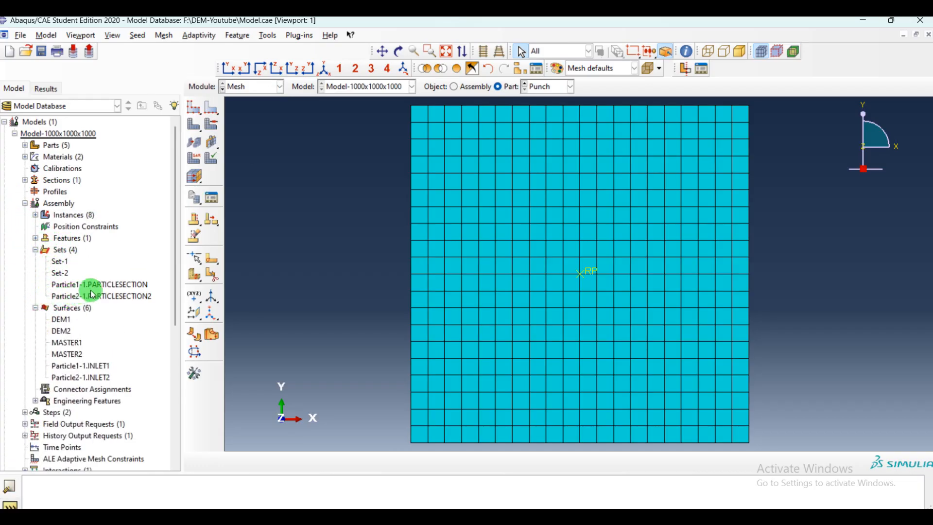
- Highlight Set-1, Set-2 and the two particle section sets in turn to check which assembly regions they contain
double_click(60, 262)
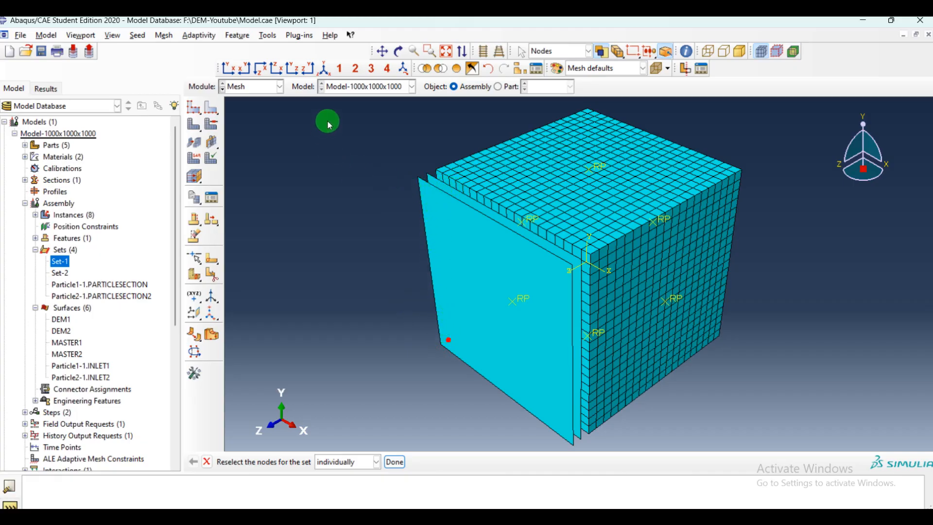
click(398, 51)
drag(510, 329, 449, 225)
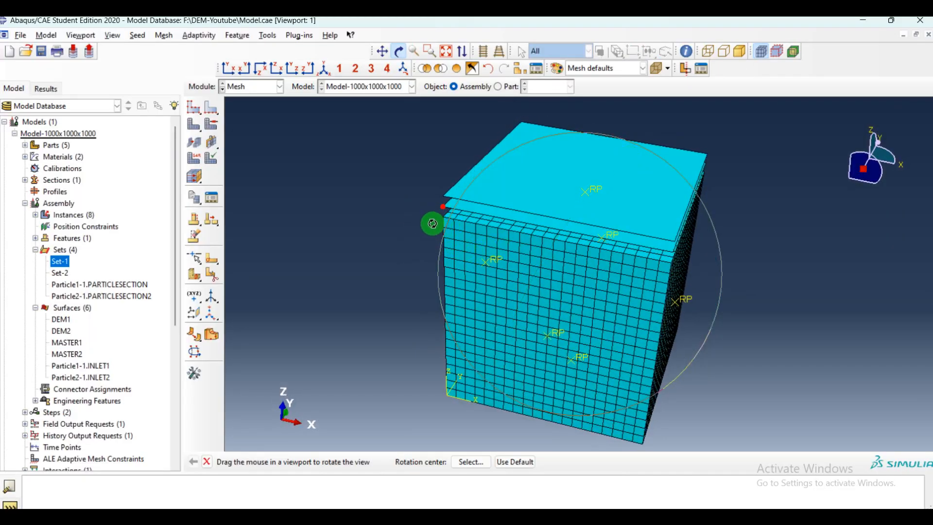
click(398, 51)
click(60, 273)
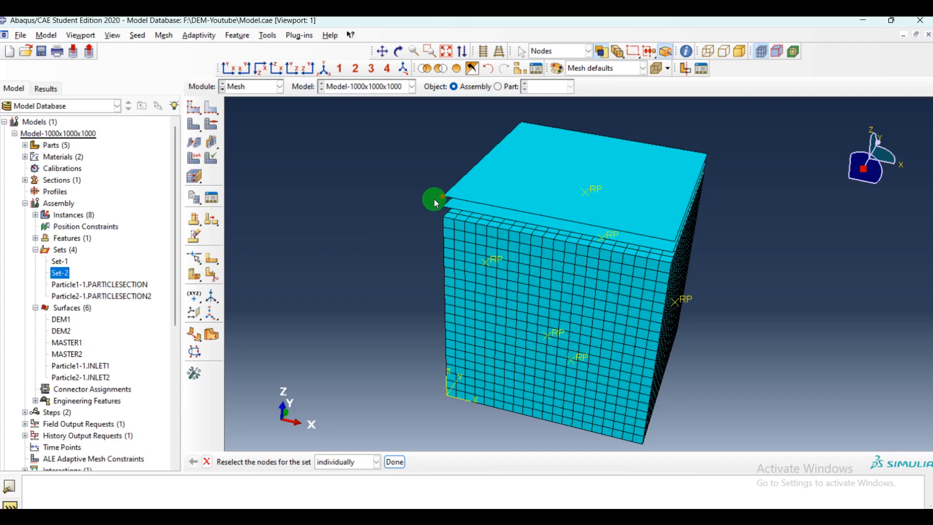
click(119, 284)
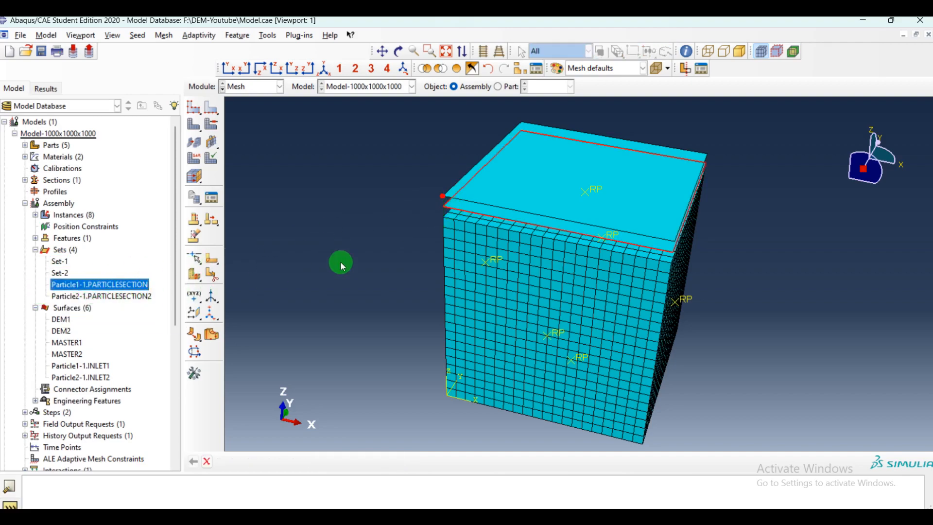
click(116, 297)
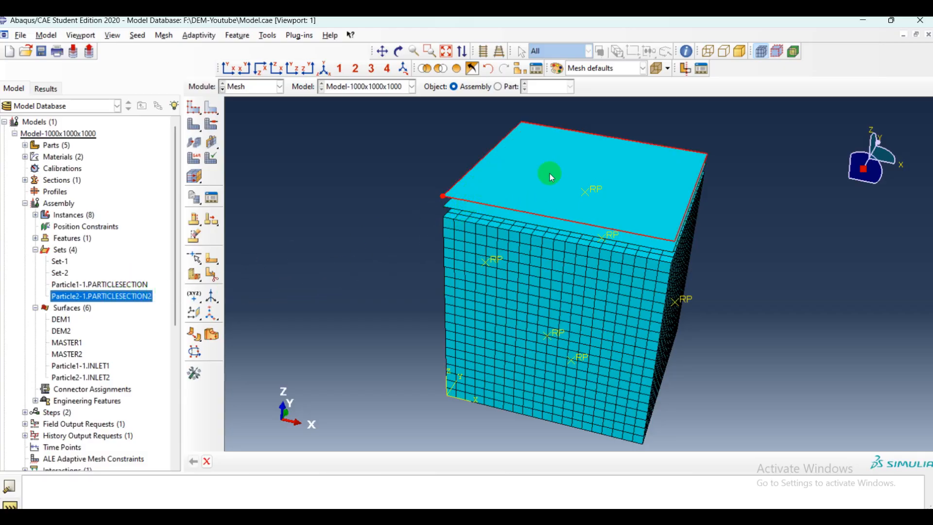
- Display the DEM1 surface on the assembly and examine which particle plate and side it covers
double_click(62, 320)
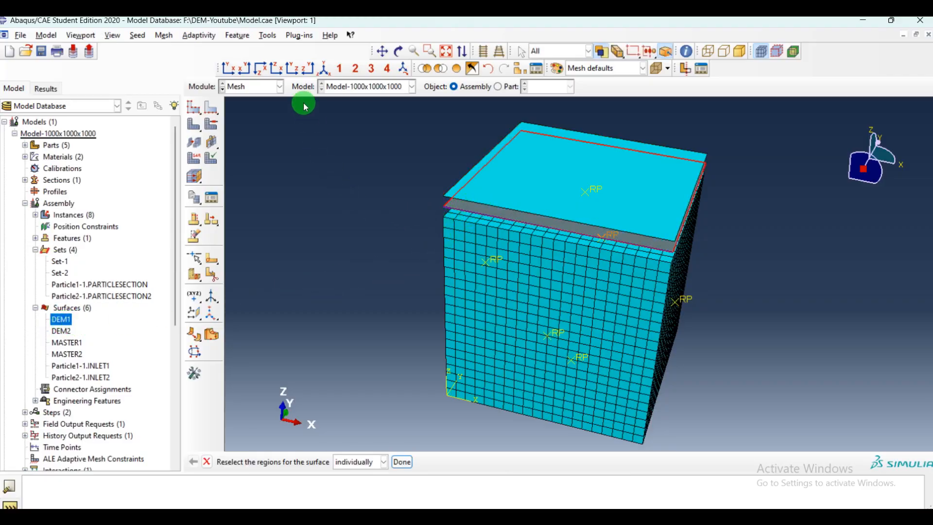
click(398, 51)
drag(603, 240, 547, 196)
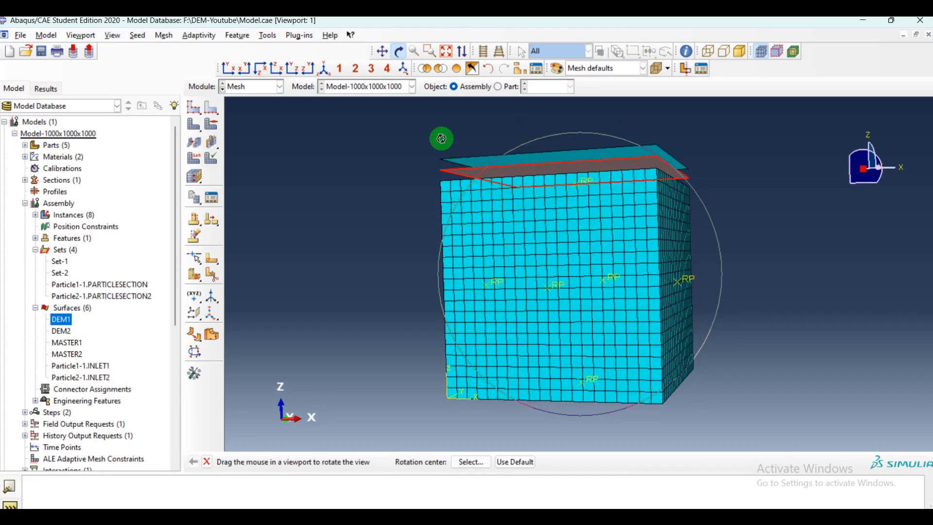
click(399, 51)
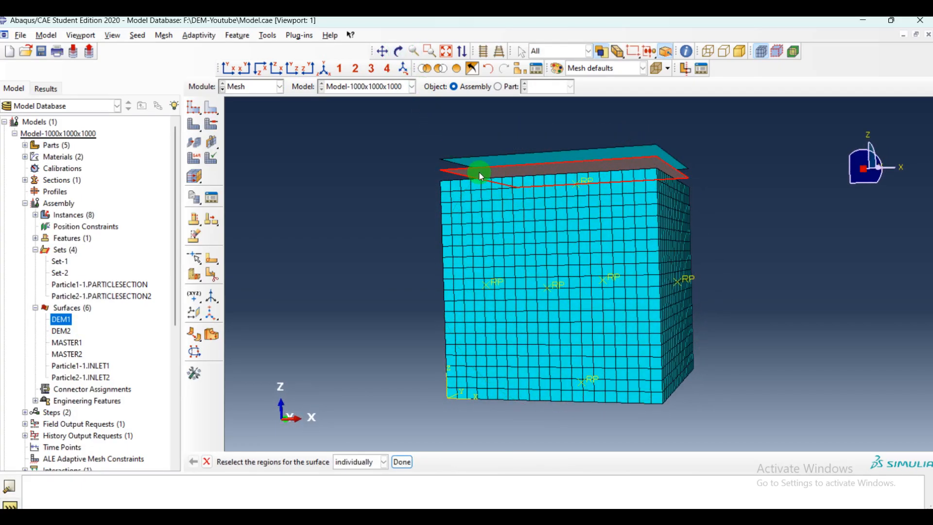
click(398, 52)
drag(559, 253, 529, 218)
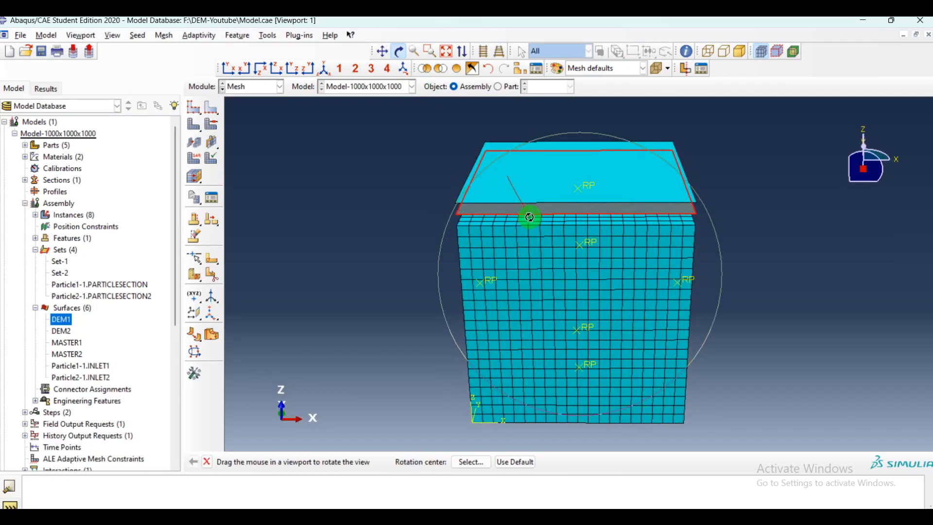
click(398, 51)
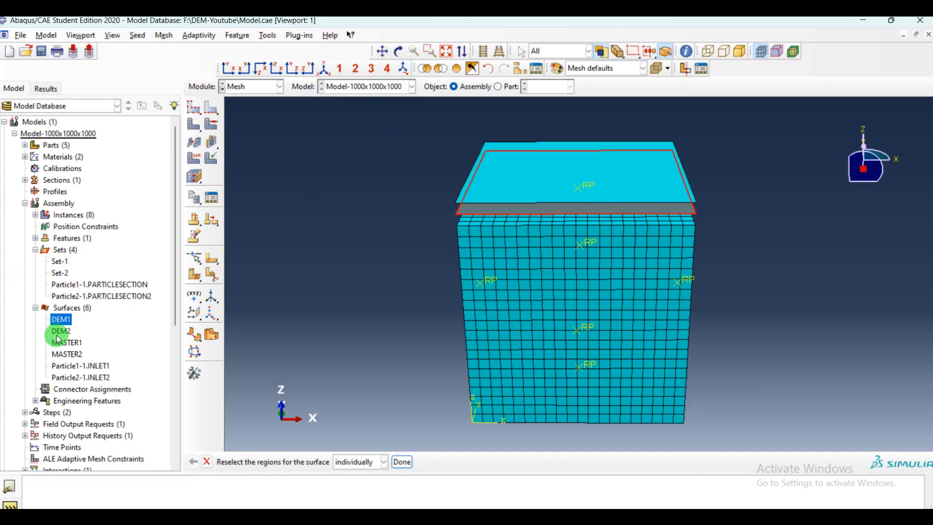
- Display the DEM2 surface and inspect the plate it covers from above and below
click(518, 204)
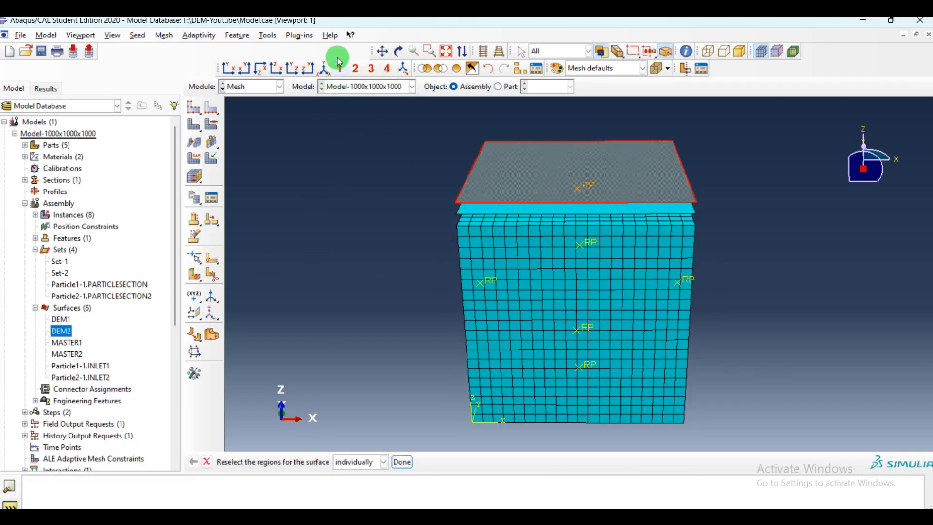
click(398, 51)
drag(506, 210, 510, 163)
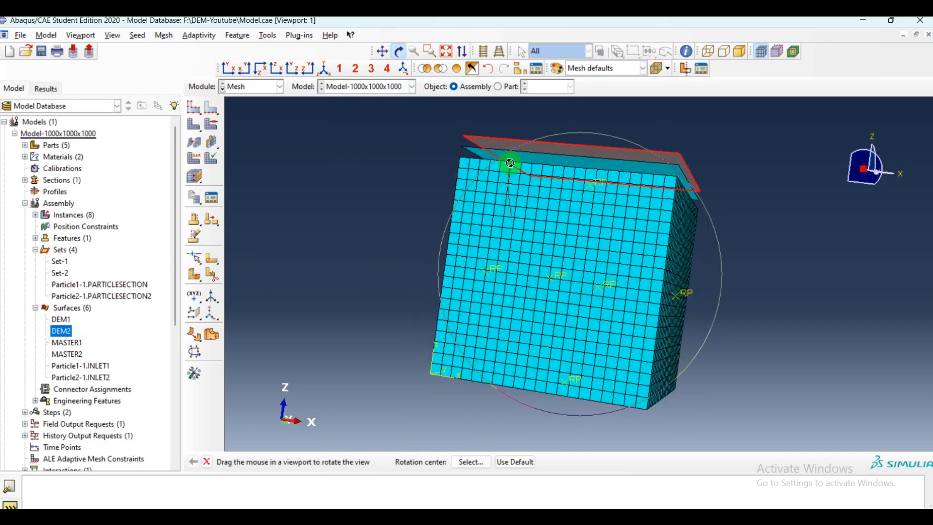
click(399, 51)
- Display the MASTER1 and MASTER2 surfaces in turn to examine which die and punch faces they cover
click(64, 342)
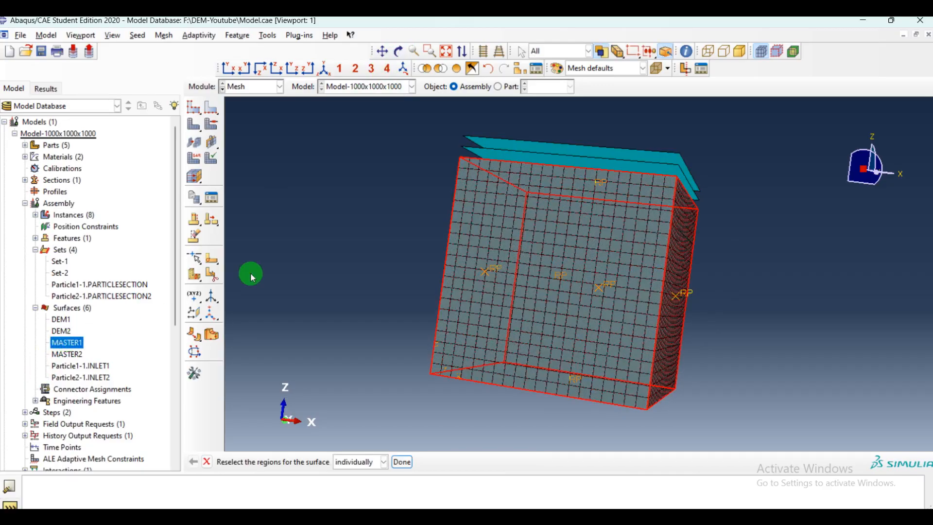
click(399, 51)
drag(566, 260, 535, 310)
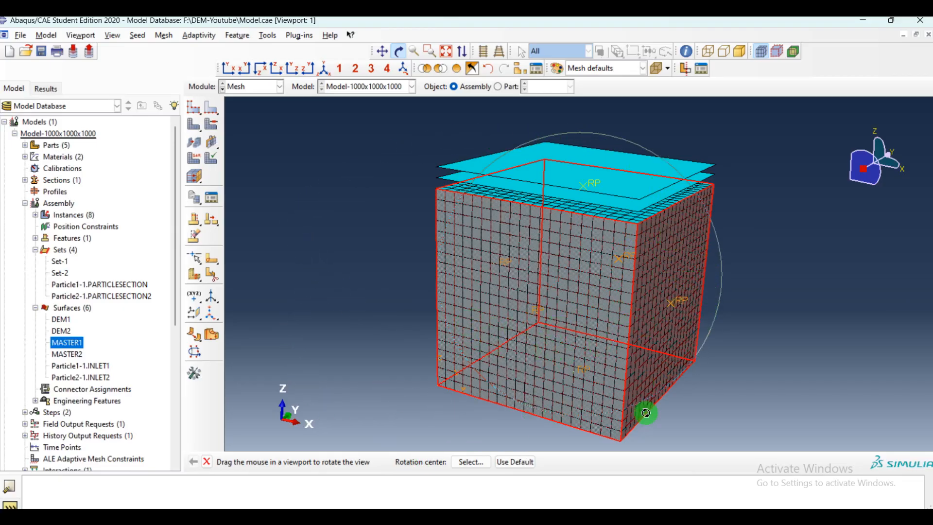
double_click(66, 354)
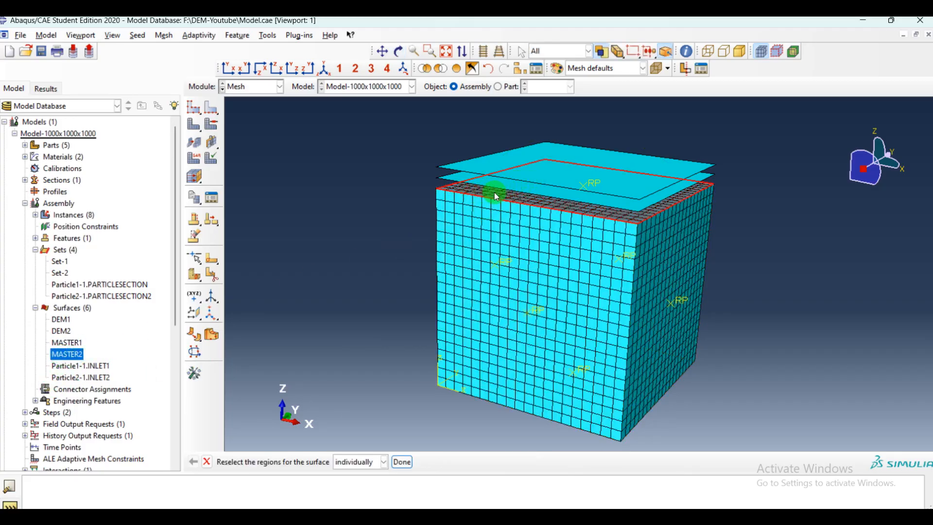
- Highlight the Particle1-1.INLET1 and Particle2-1.INLET2 surfaces in turn to check the particle inlet plates
click(83, 366)
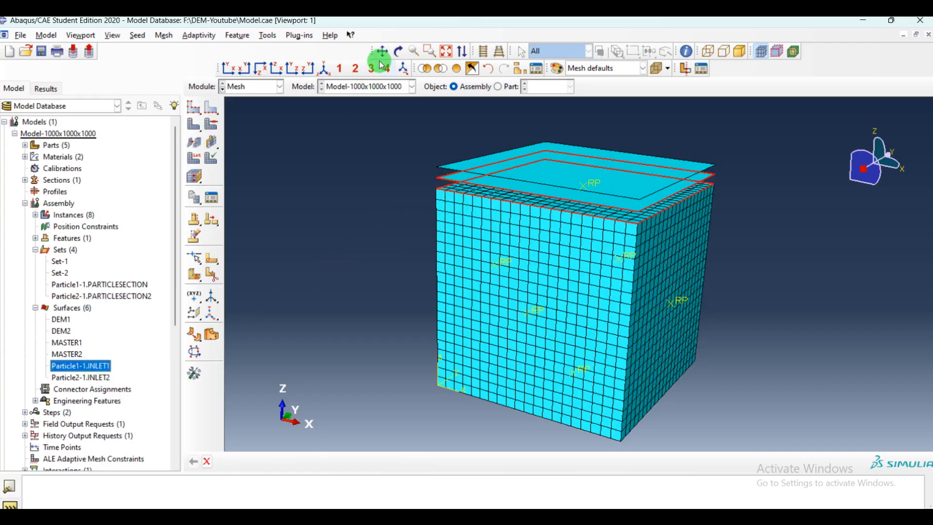
click(397, 51)
drag(529, 141, 495, 252)
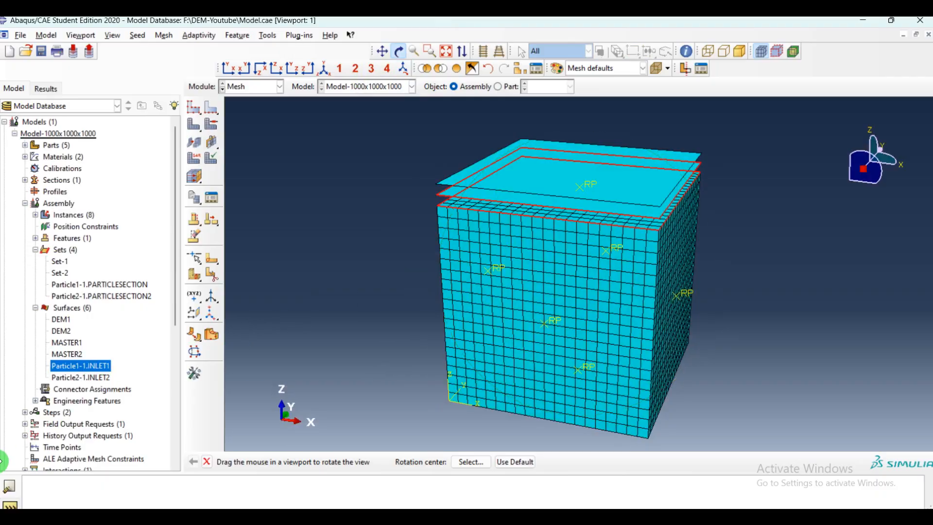
click(66, 378)
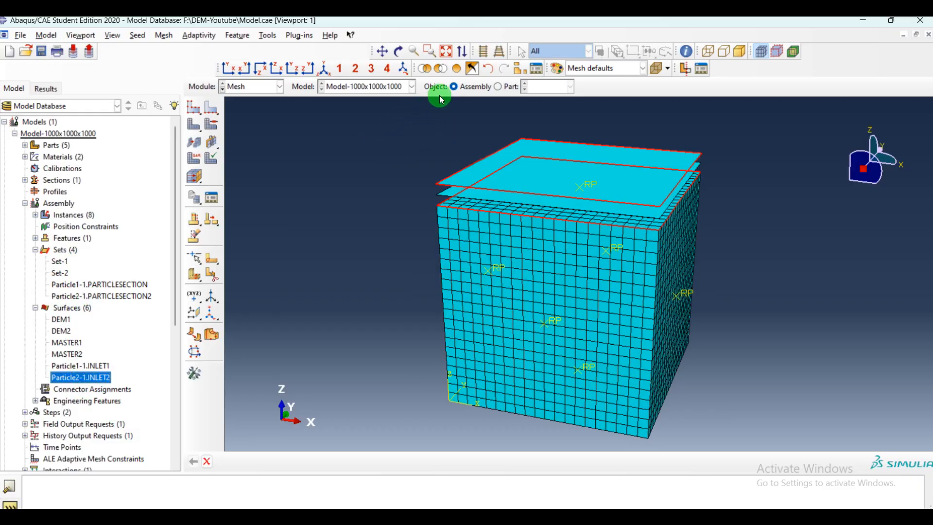
- In the Job module, create a full-analysis job for Model-1000x1000x1000 with the default settings
click(263, 87)
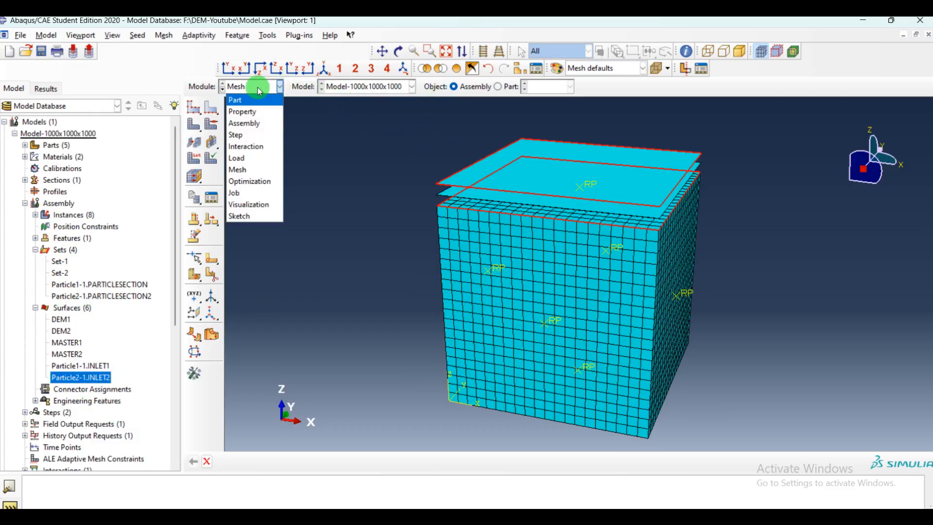
click(253, 193)
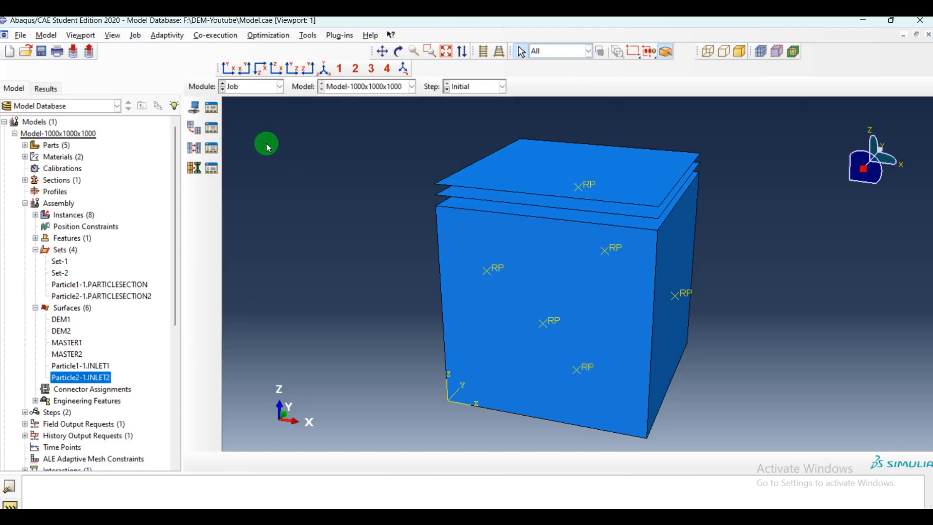
click(209, 113)
click(299, 175)
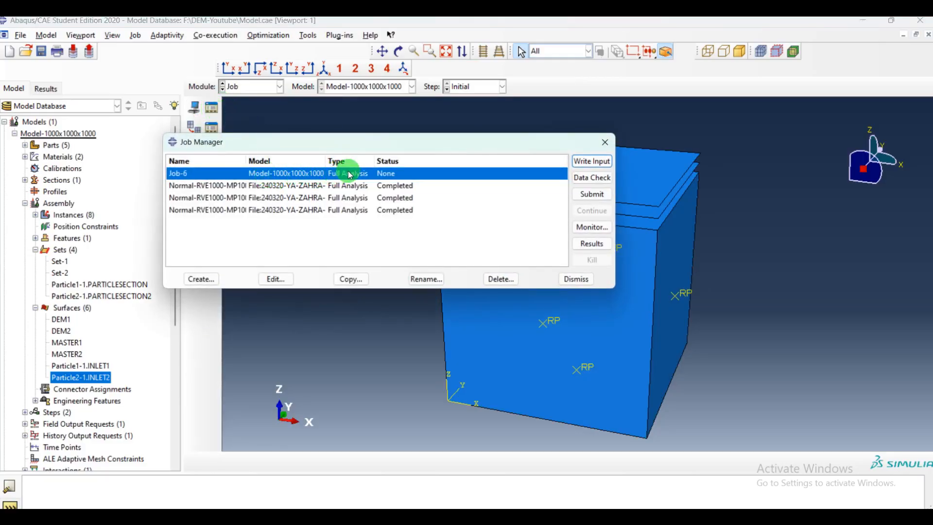
click(203, 279)
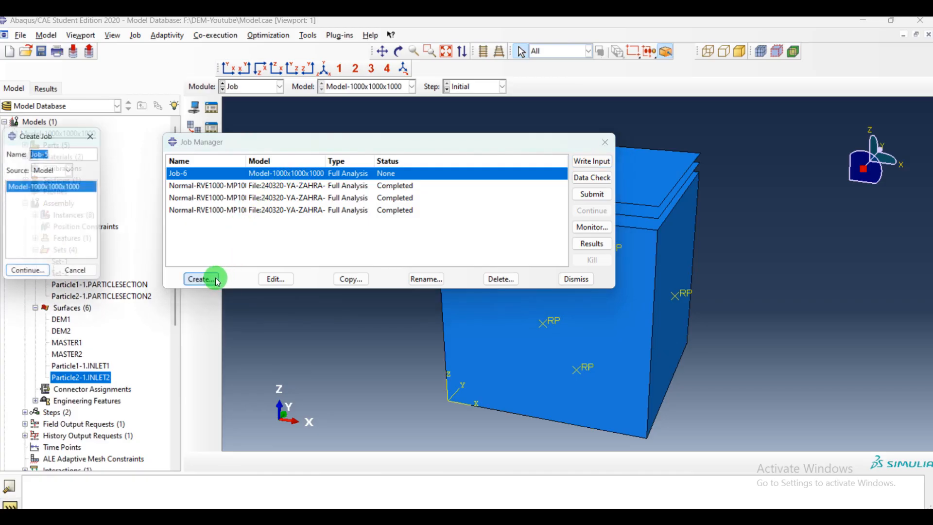
click(27, 276)
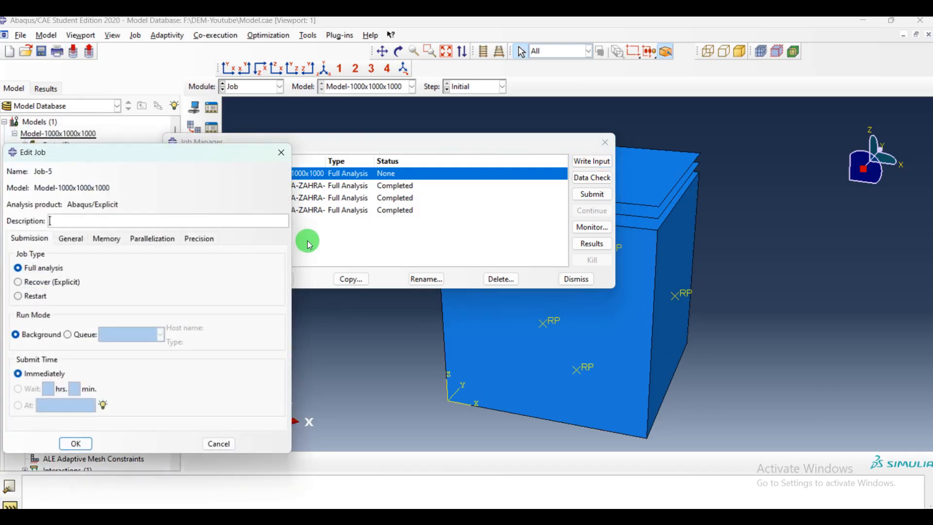
click(66, 445)
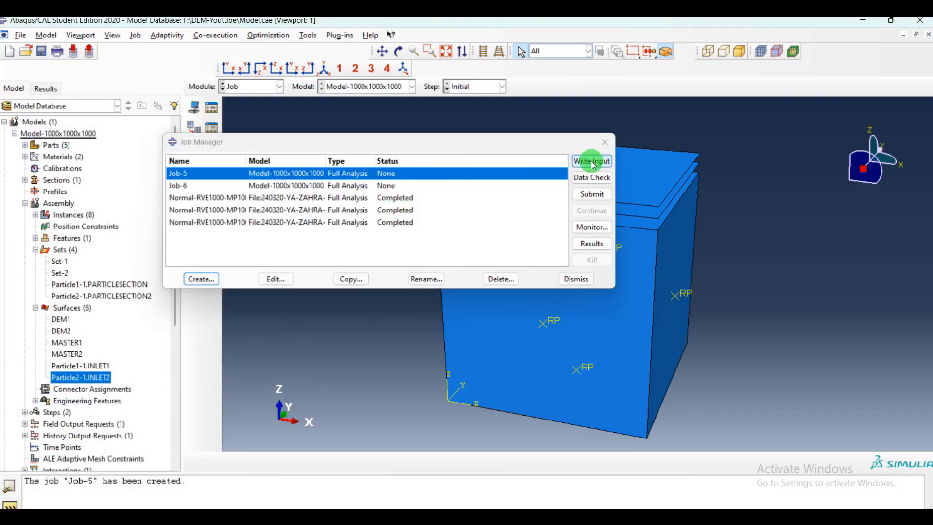
- Select Job-6, switch to Notepad++ and compare the opening sections of Job-6.inp and Normal-RVE1000-wide.inp
click(328, 185)
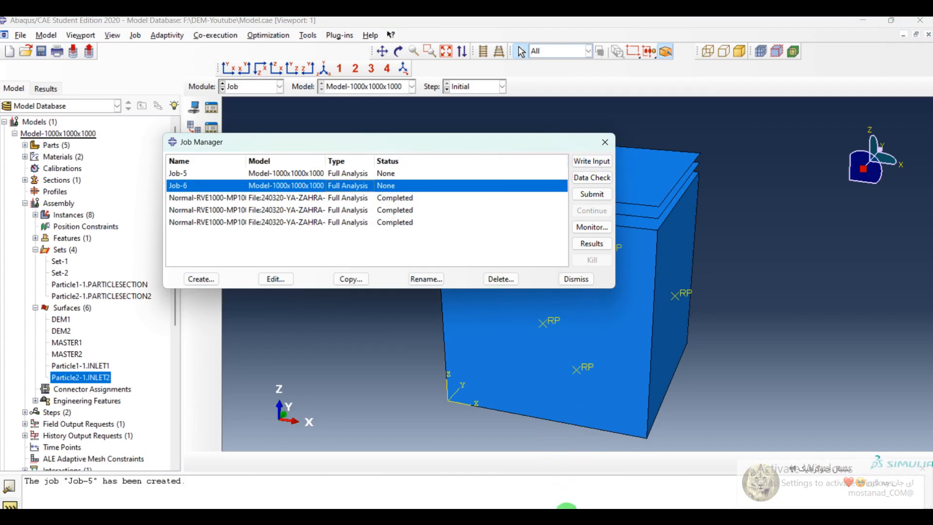
click(569, 517)
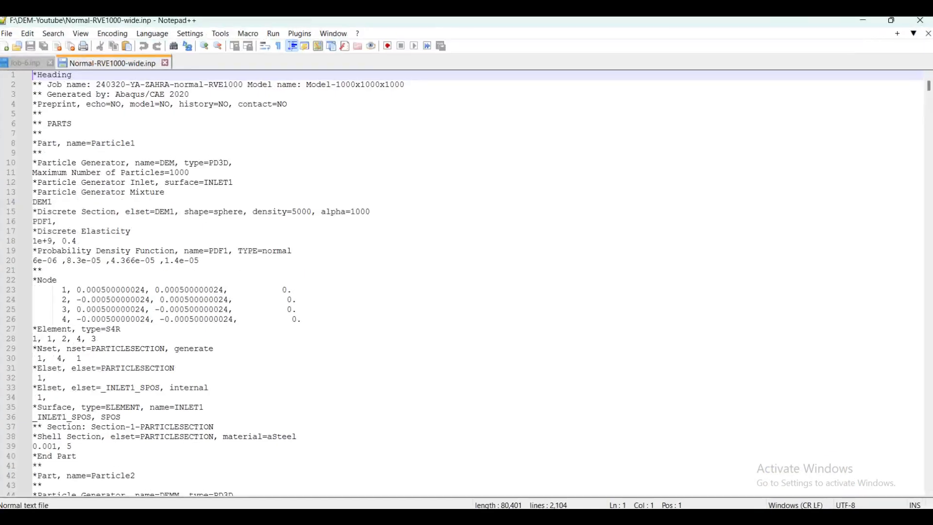
click(24, 63)
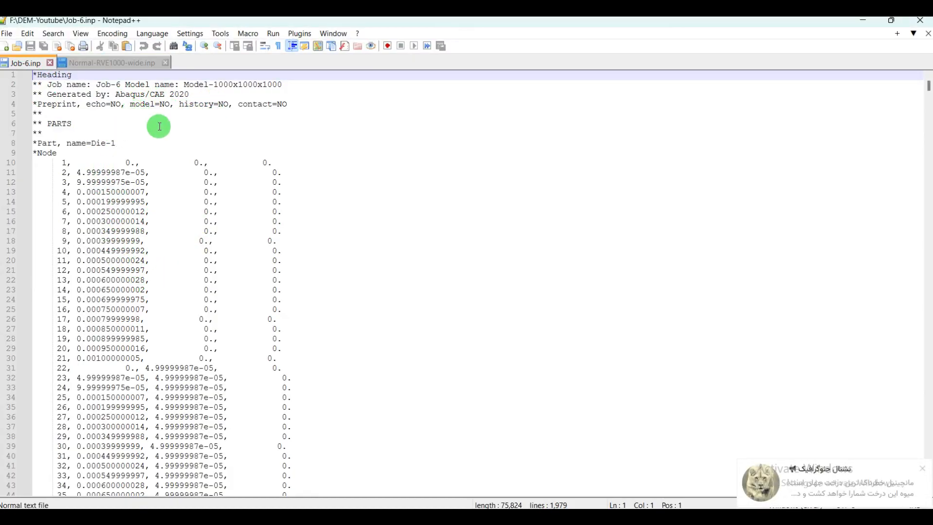
click(112, 63)
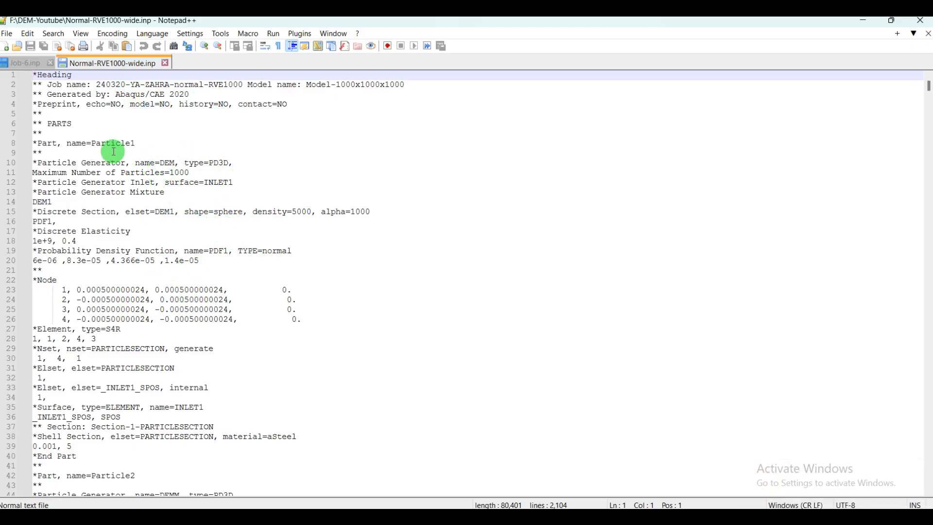
click(24, 65)
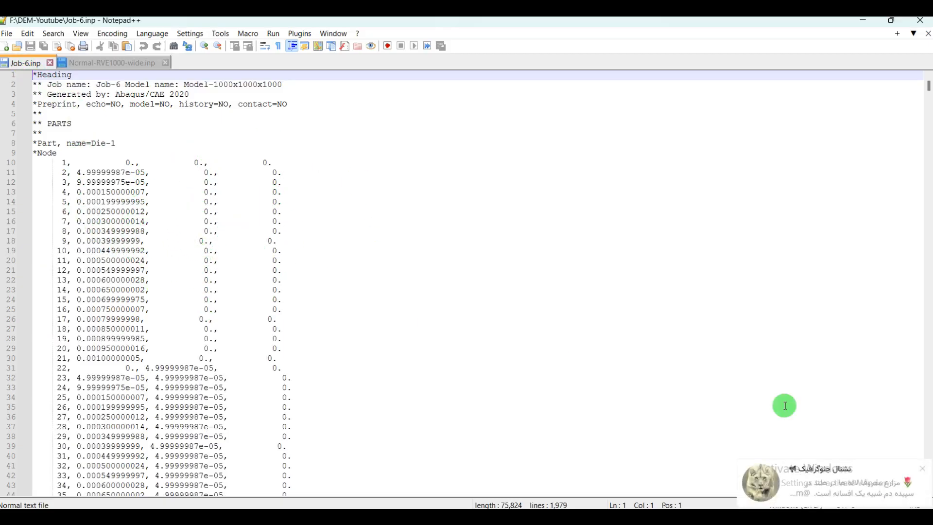
click(923, 470)
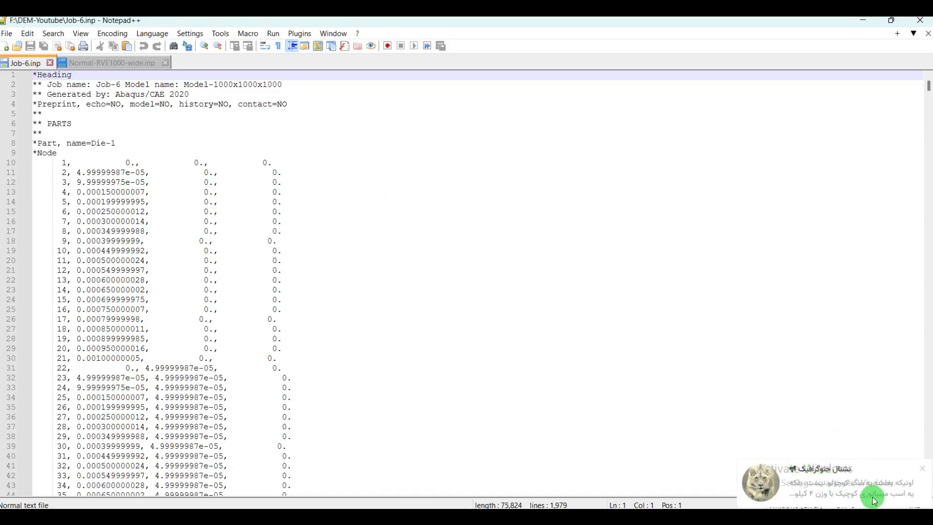
click(921, 471)
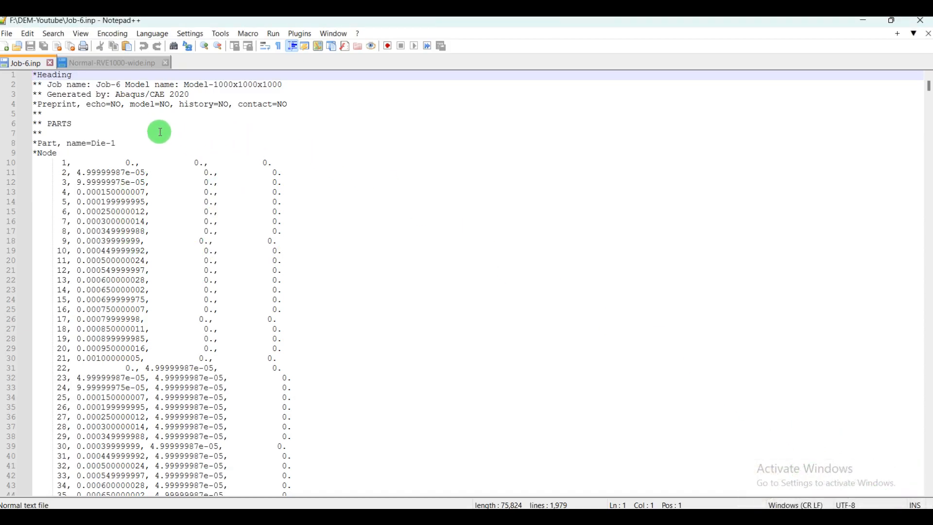
- Move Normal-RVE1000-wide.inp to the other view beside Job-6.inp and place the cursor on the first *Node line of Job-6.inp
click(95, 64)
right_click(95, 65)
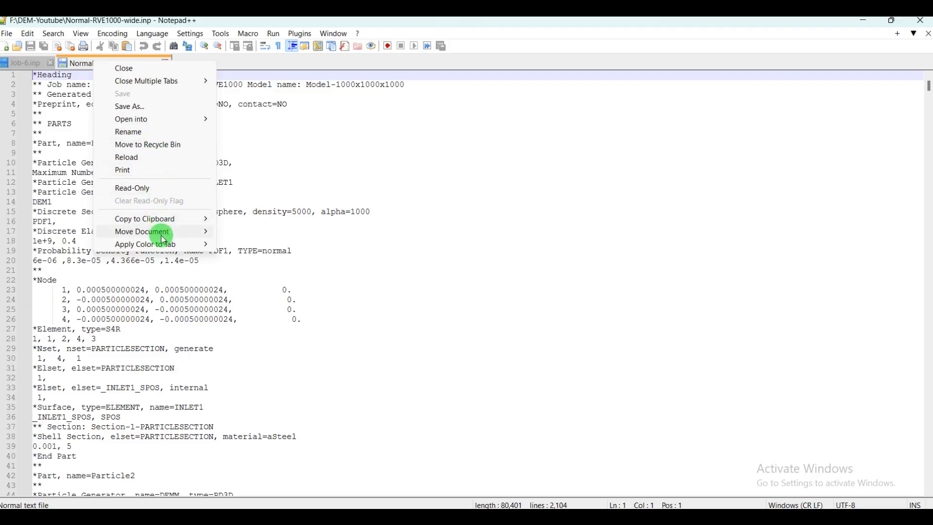
mouse_move(162, 236)
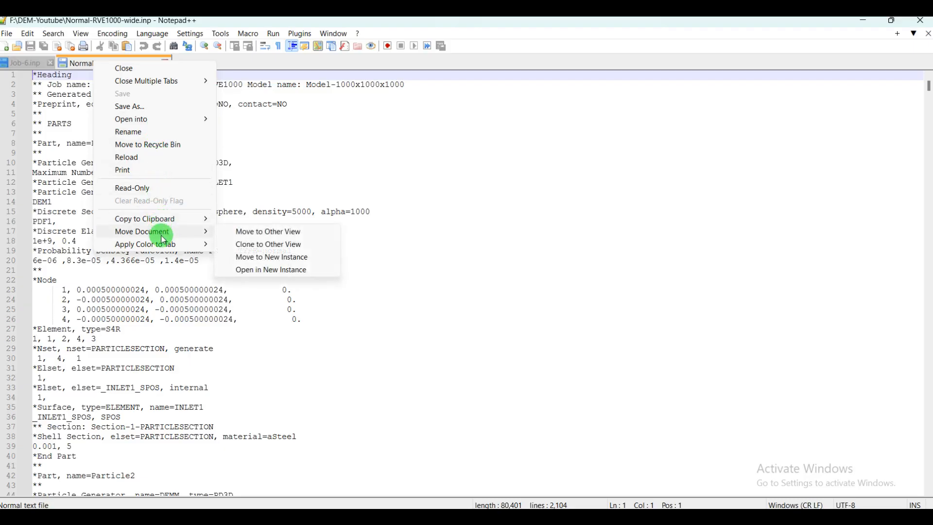
click(262, 233)
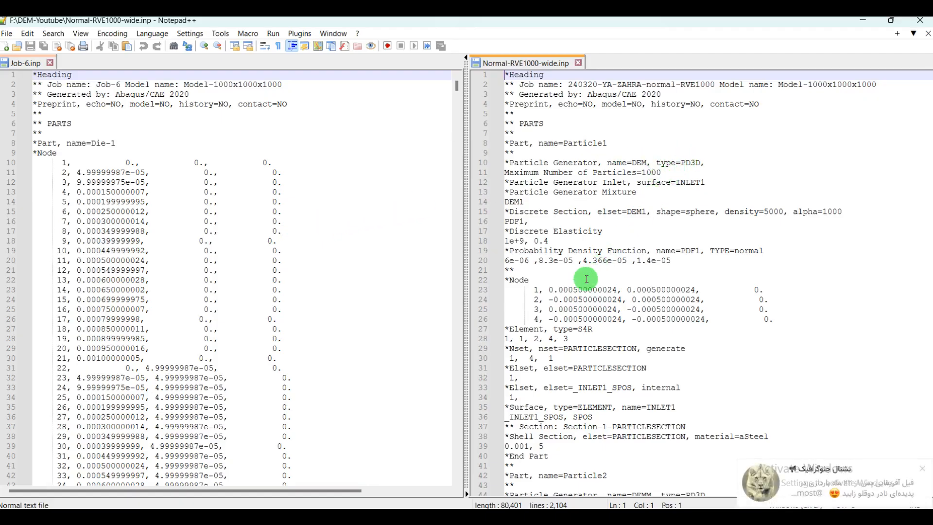
click(227, 152)
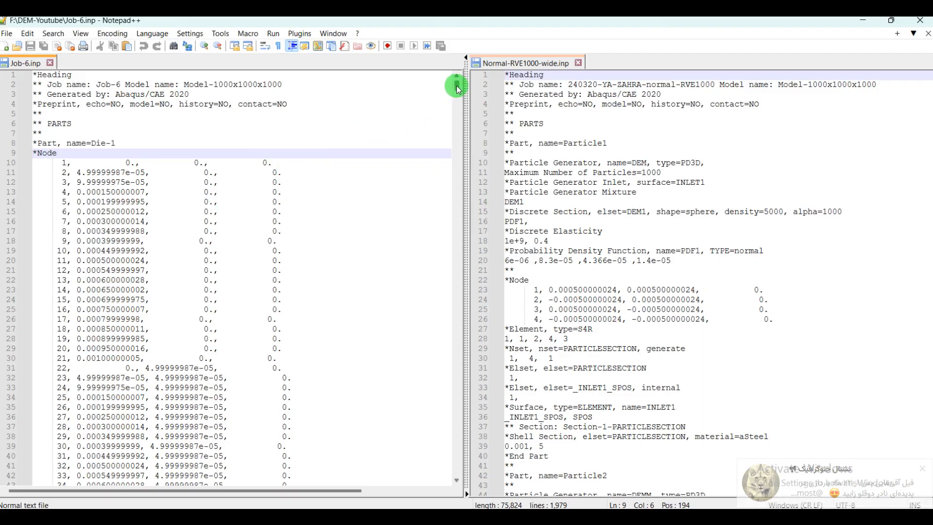
- Copy the DEM particle generator block from Particle1 in Normal-RVE1000-wide.inp and insert it below *Part, name=Particle1 in Job-6.inp
drag(456, 86, 449, 84)
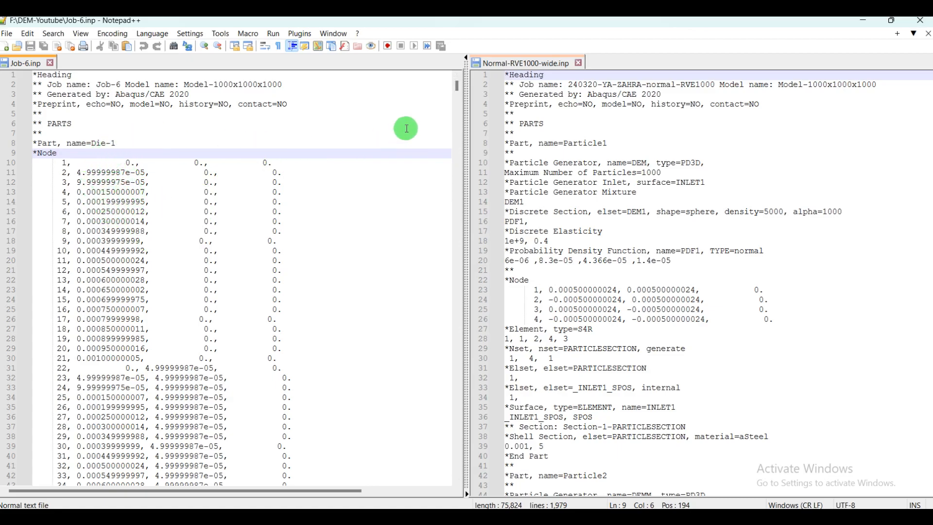
drag(456, 86, 467, 252)
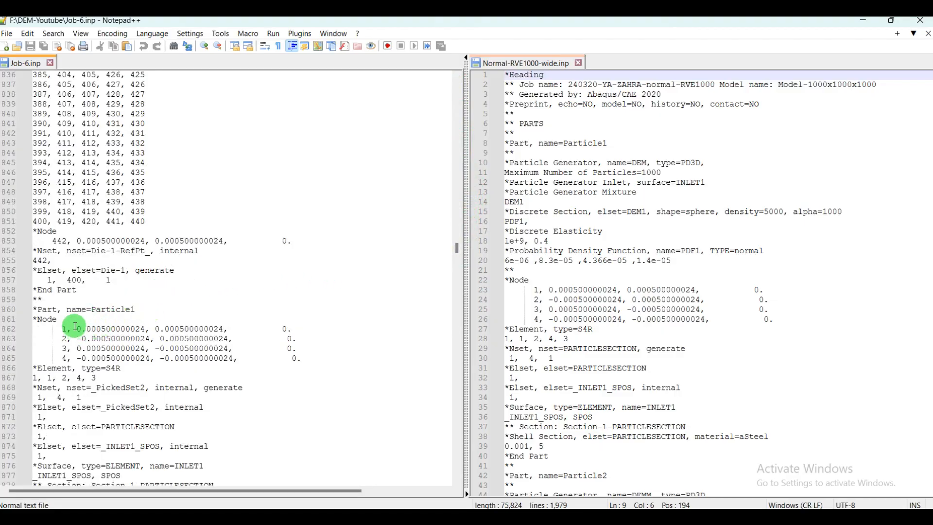
drag(457, 253, 457, 256)
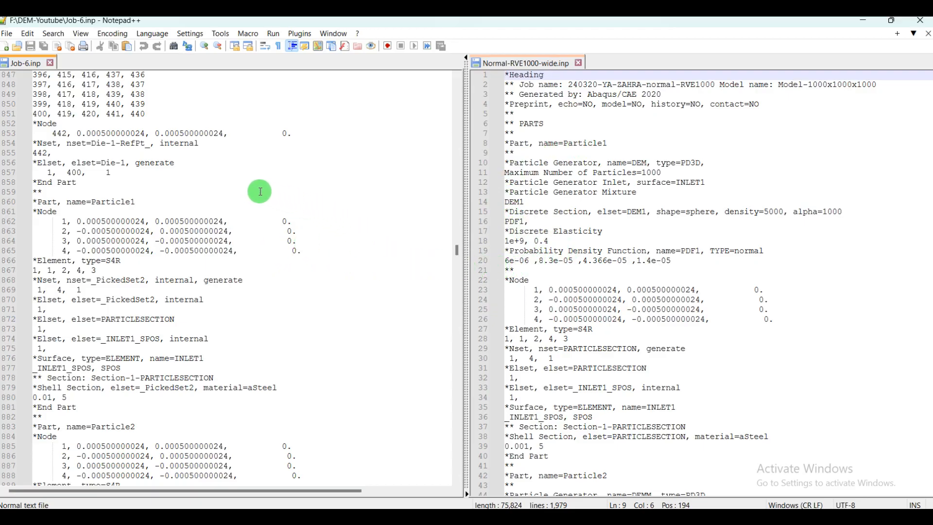
click(517, 268)
drag(518, 268, 500, 155)
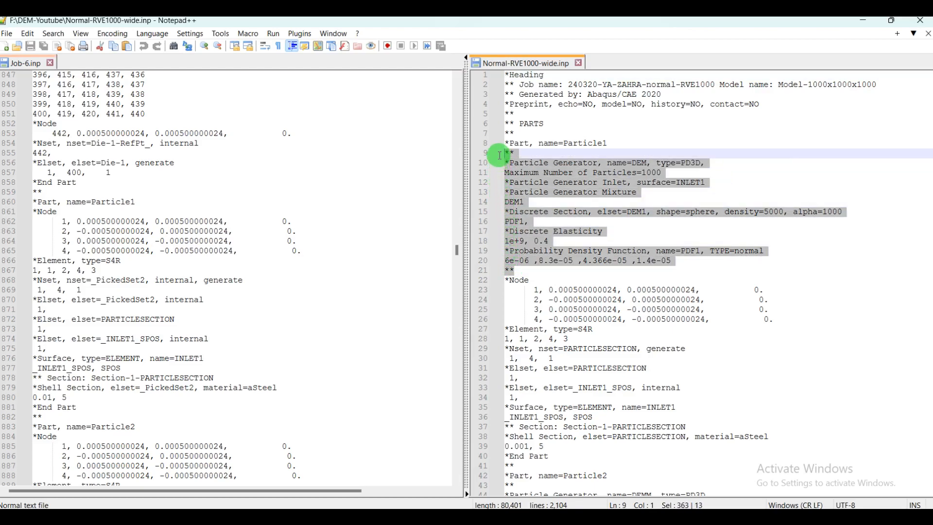
right_click(537, 171)
click(566, 192)
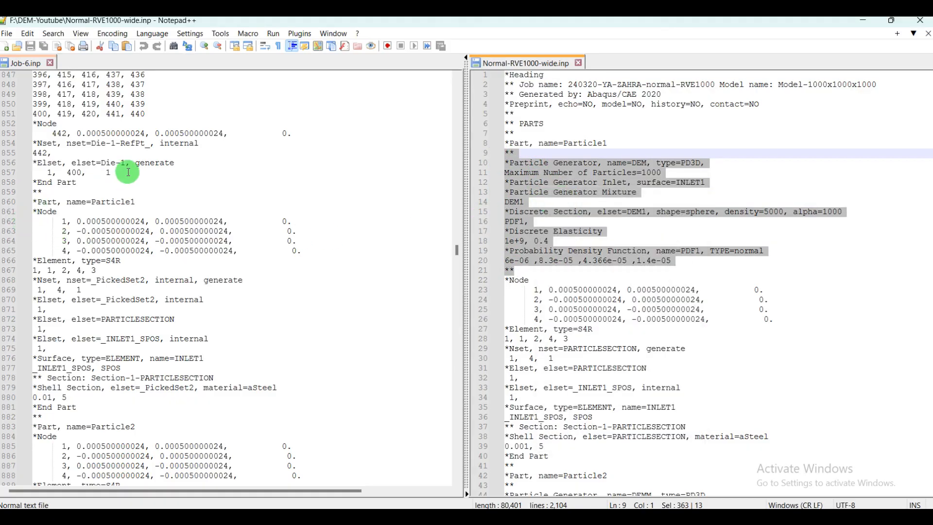
click(139, 201)
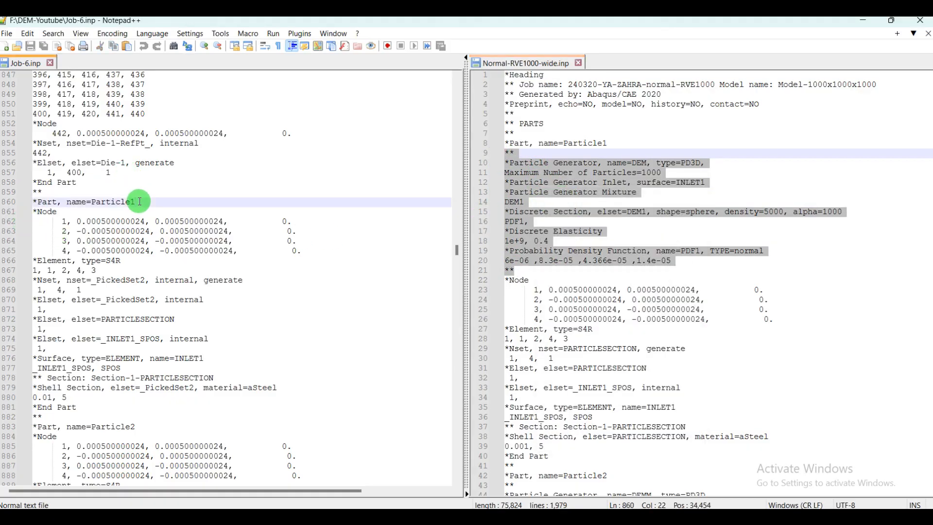
key(Return)
key(ctrl+v)
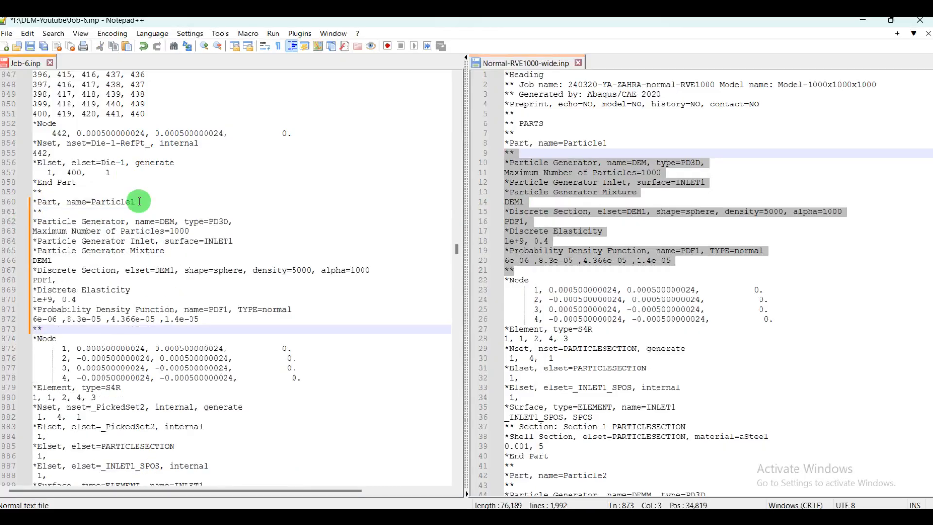
click(174, 221)
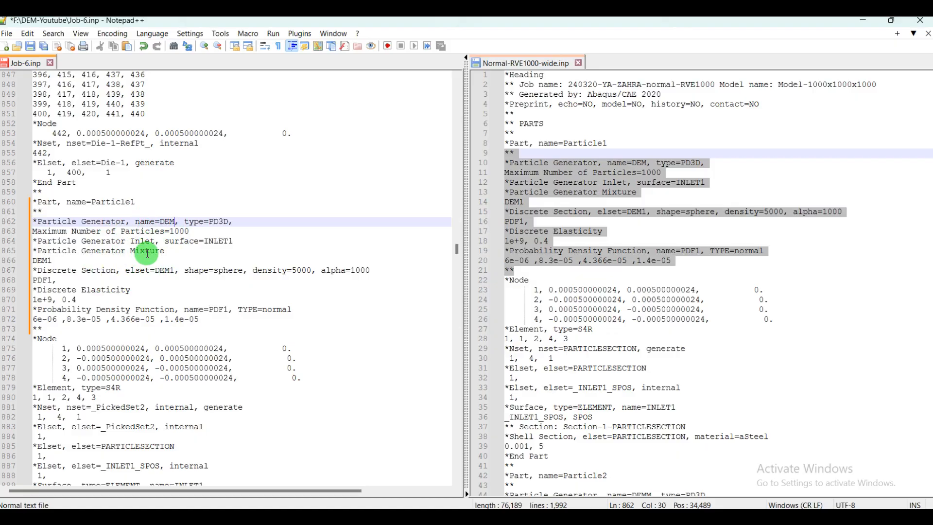
click(243, 240)
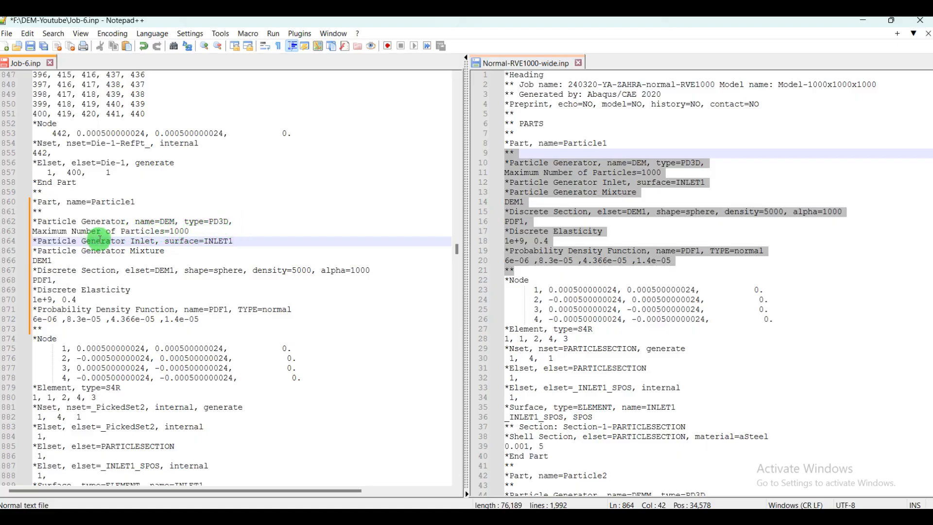
click(193, 230)
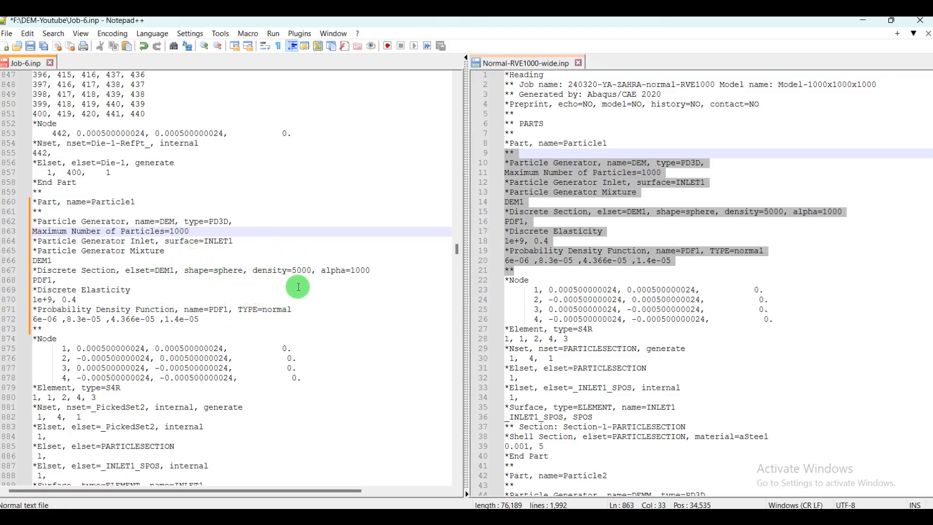
- In Job-6.inp's Particle1 part, replace the _PickedSet2 node set name with PARTICLESECTION and remove the internal option from that line
scroll(228, 322, down, 1)
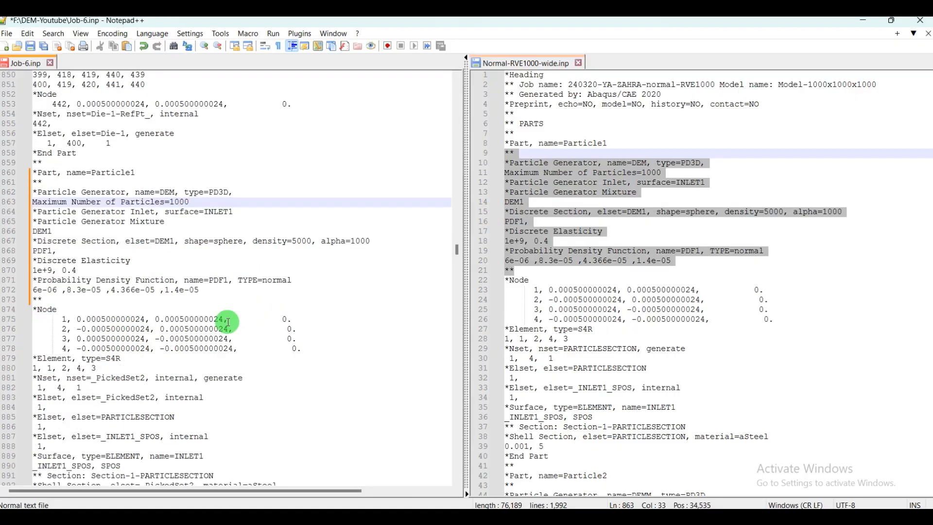
drag(457, 250, 457, 254)
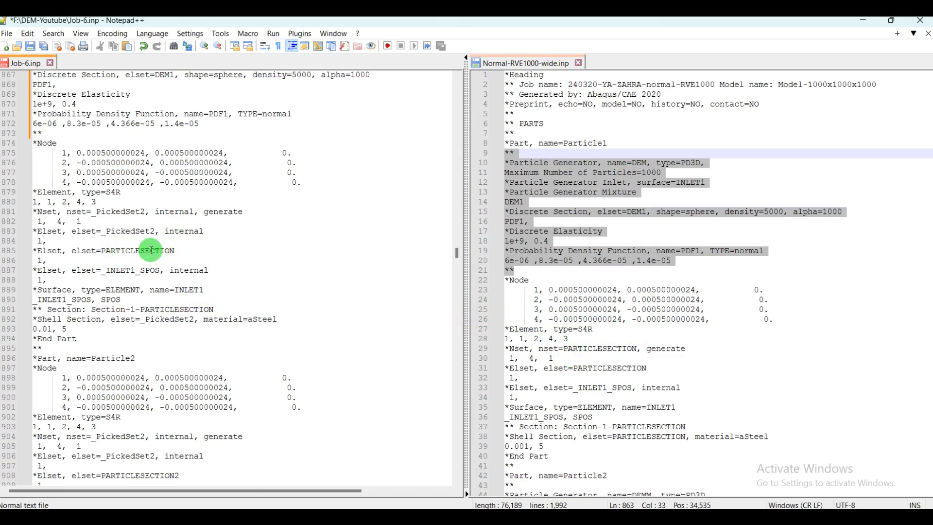
click(164, 251)
drag(164, 251, 101, 251)
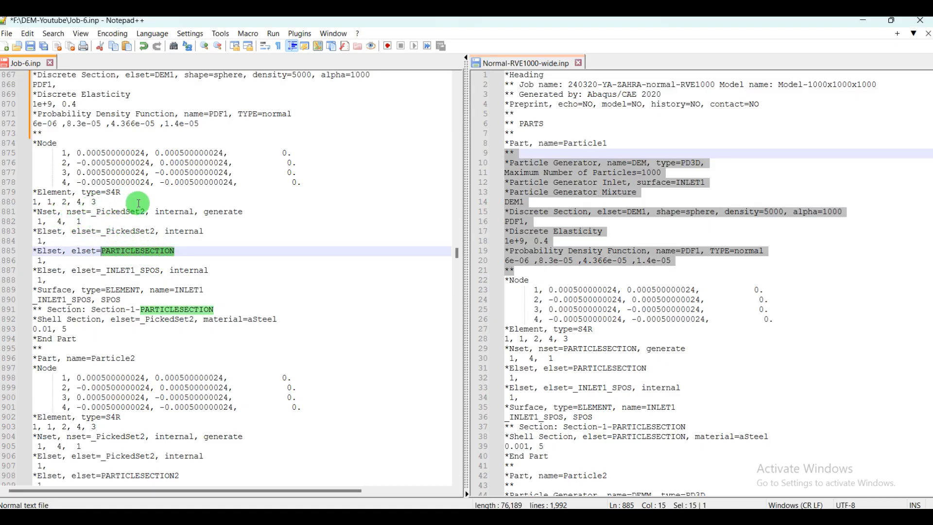
drag(147, 213, 94, 212)
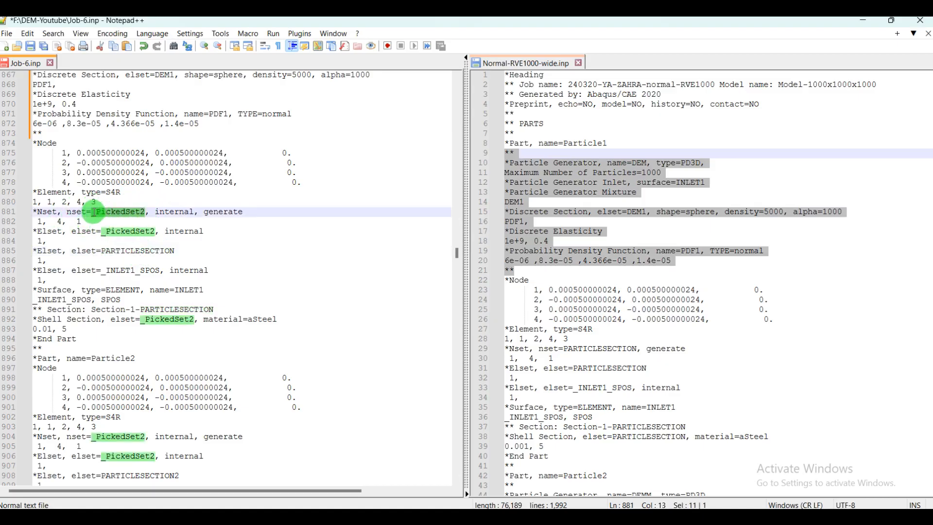
key(ctrl+v)
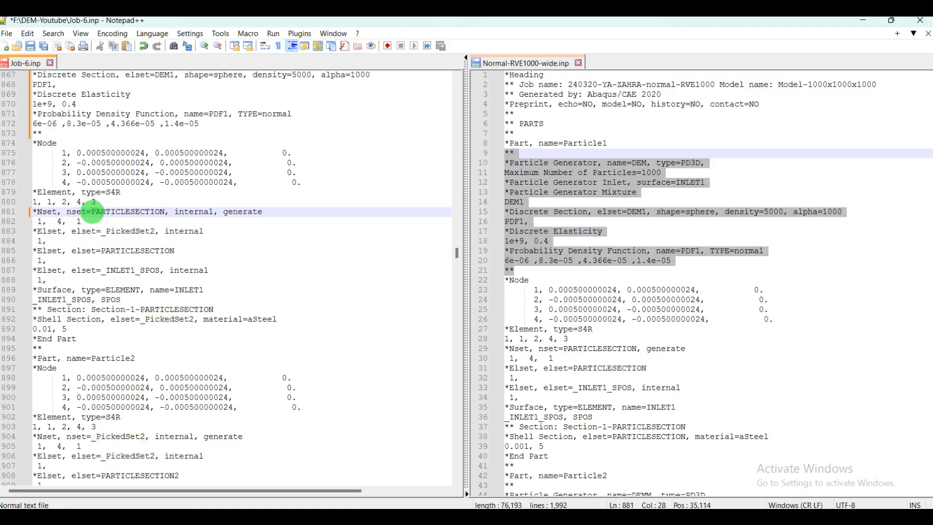
click(214, 212)
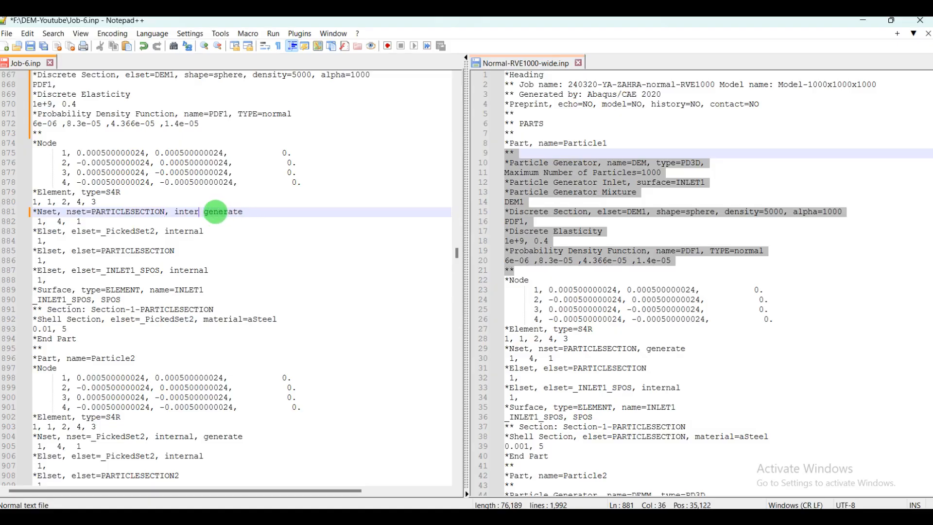
key(BackSpace)
key(BackSpace)
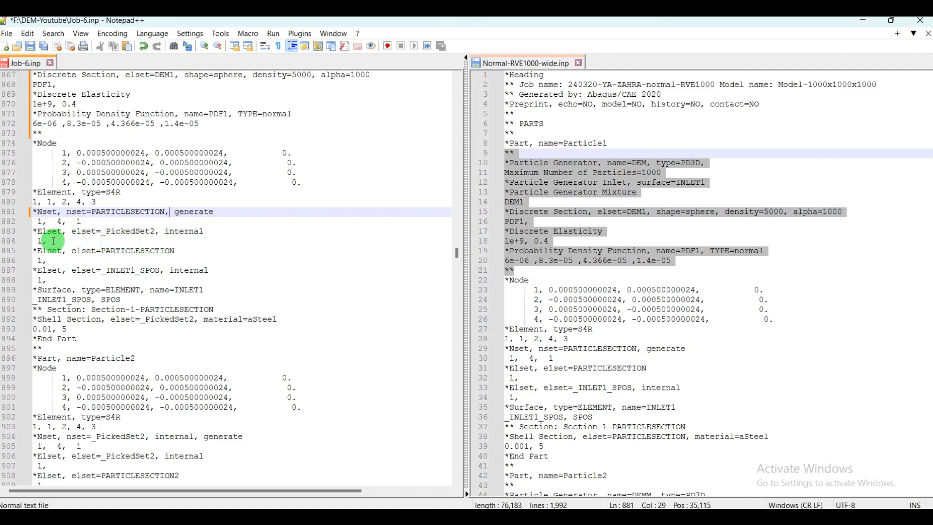
- Delete the internal _PickedSet2 element set and its data line from the Particle1 part, leaving no blank line
drag(53, 241, 10, 232)
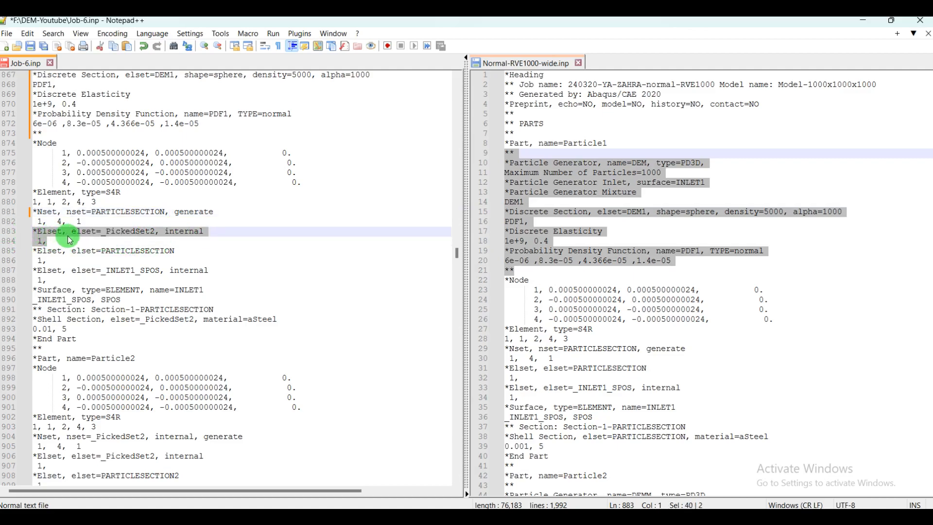
key(Delete)
key(BackSpace)
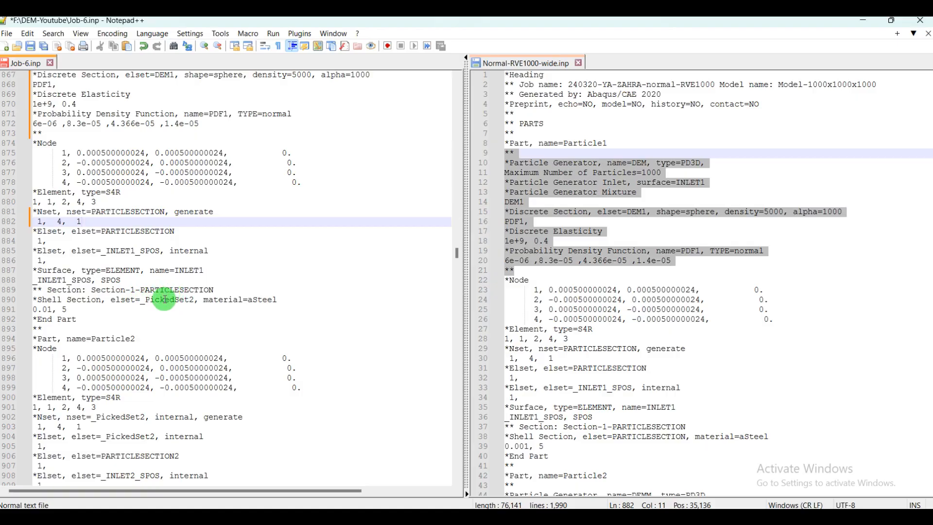
- Assign Particle1's *Shell Section to the PARTICLESECTION element set in place of _PickedSet2
drag(214, 289, 142, 293)
key(ctrl+c)
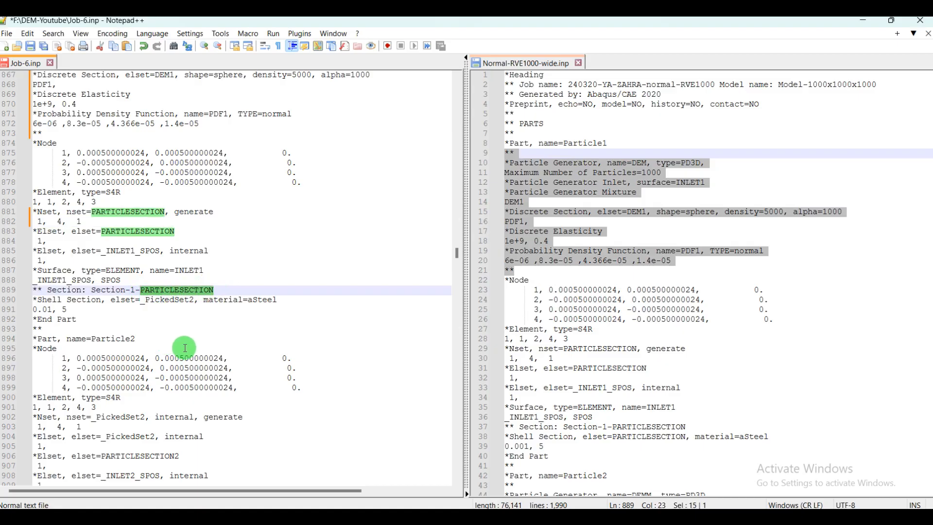
drag(194, 301, 143, 300)
key(ctrl+v)
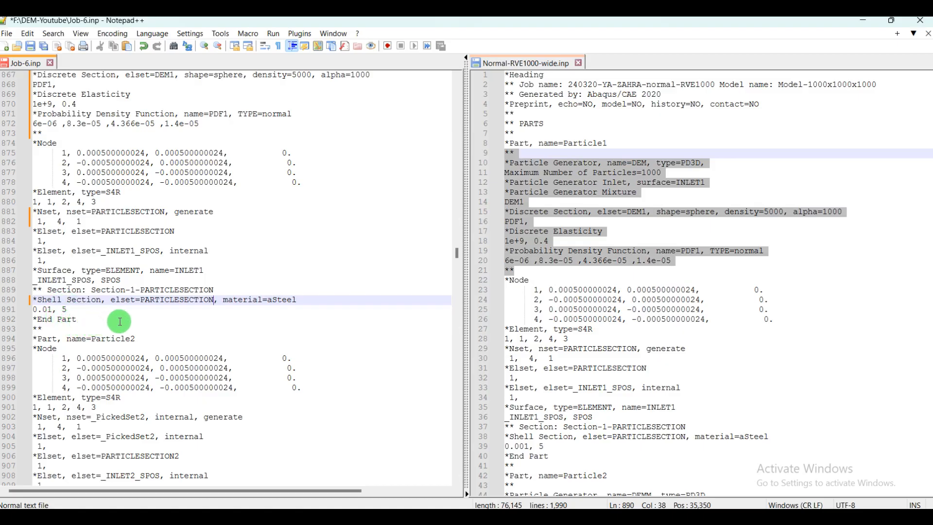
- Copy the DEMM particle generator block from Particle2 in Normal-RVE1000-wide.inp and insert it below *Part, name=Particle2 in Job-6.inp
scroll(119, 321, down, 2)
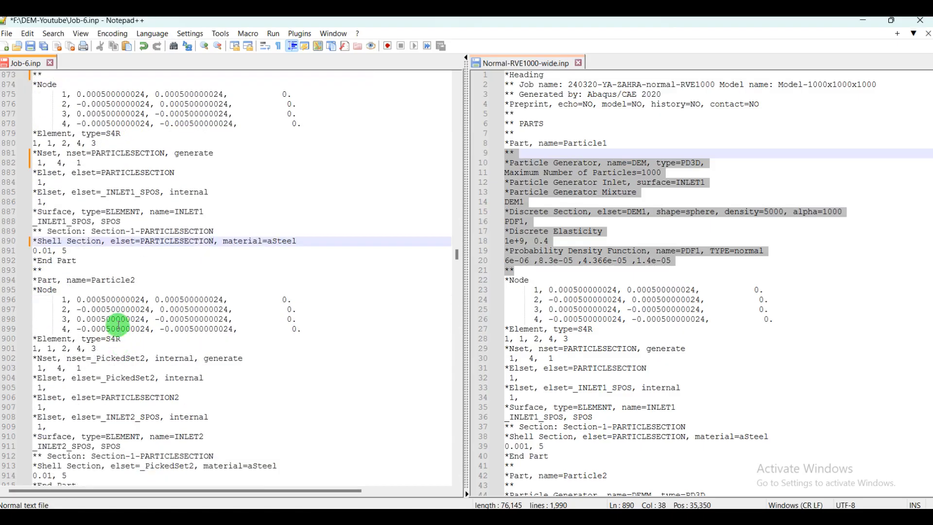
scroll(125, 292, down, 1)
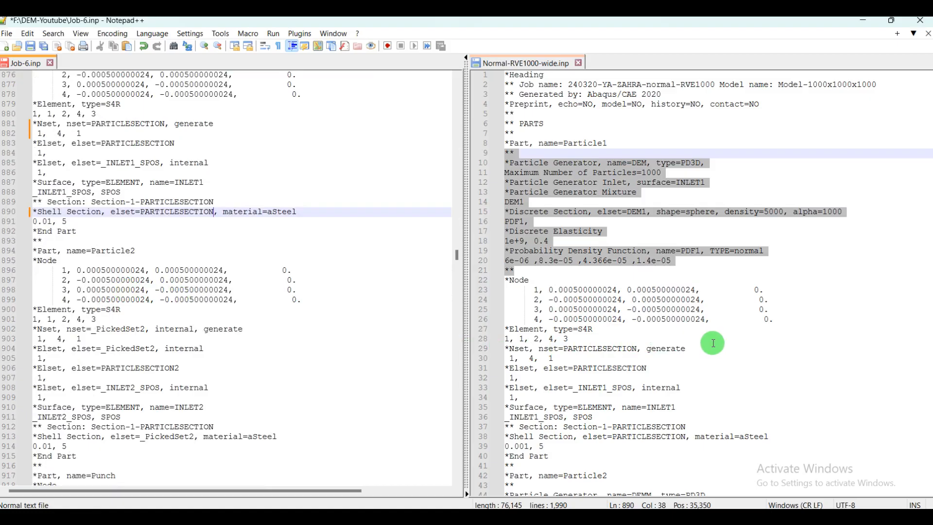
scroll(713, 348, down, 4)
scroll(620, 335, down, 3)
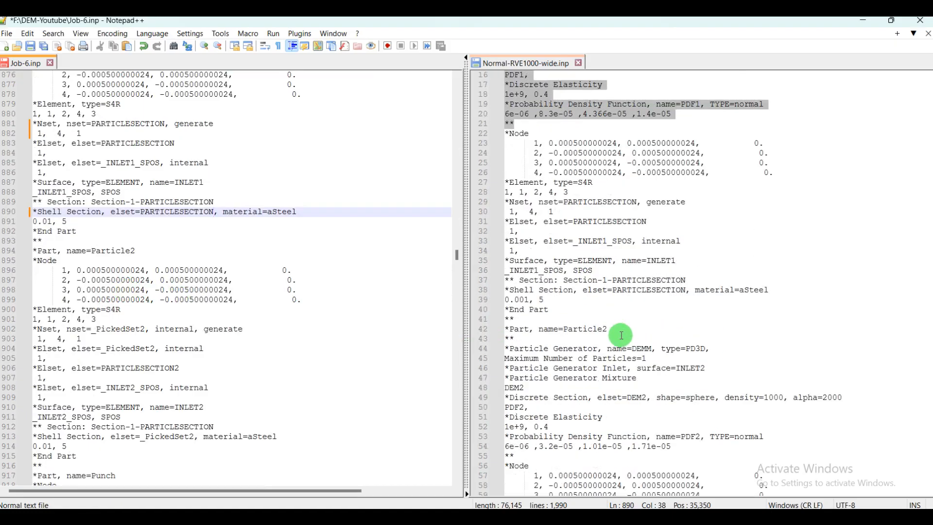
drag(543, 395, 497, 280)
key(ctrl+c)
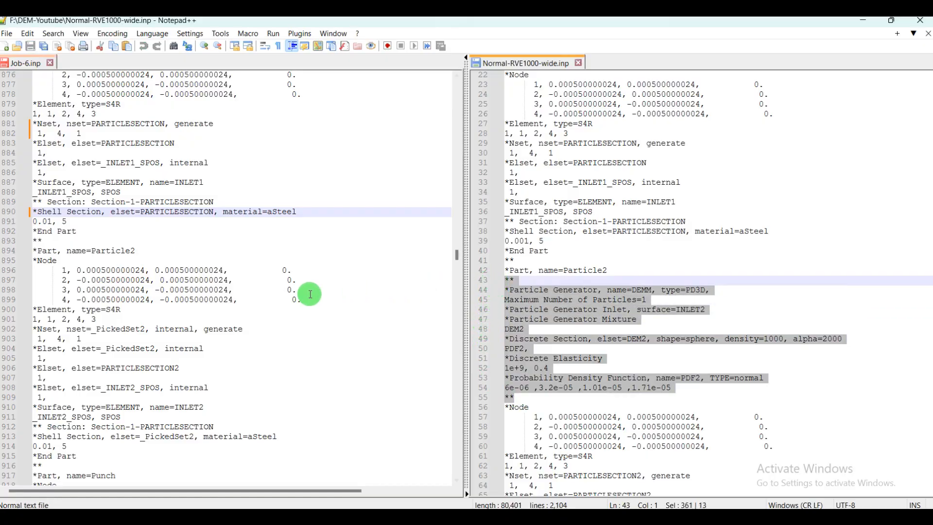
click(139, 251)
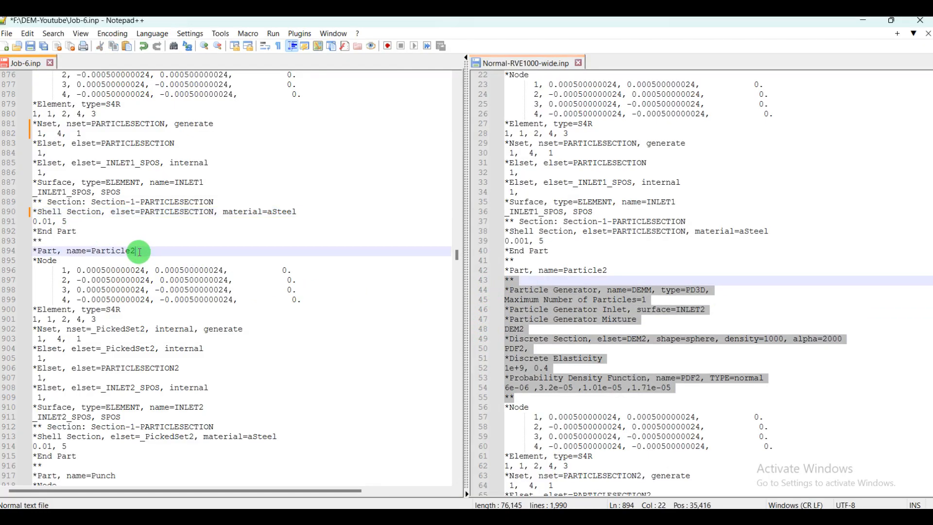
key(Return)
key(ctrl+v)
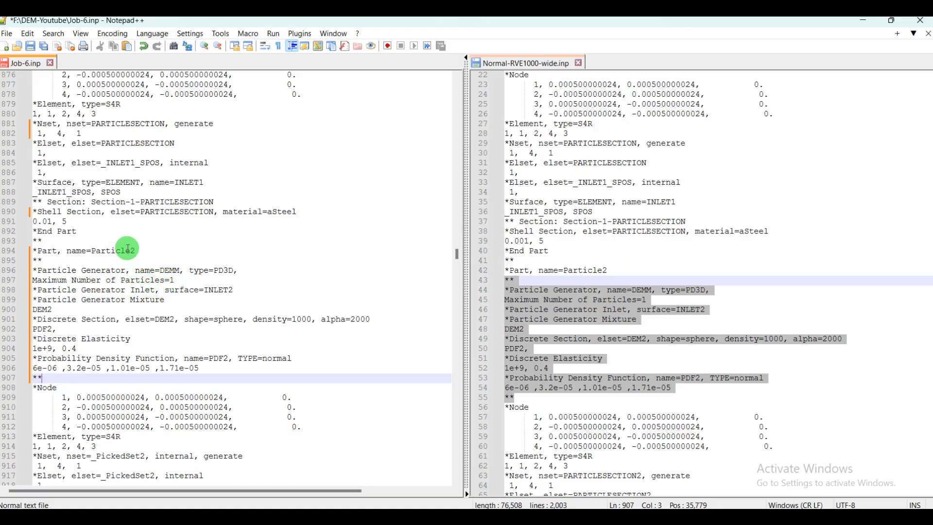
click(178, 281)
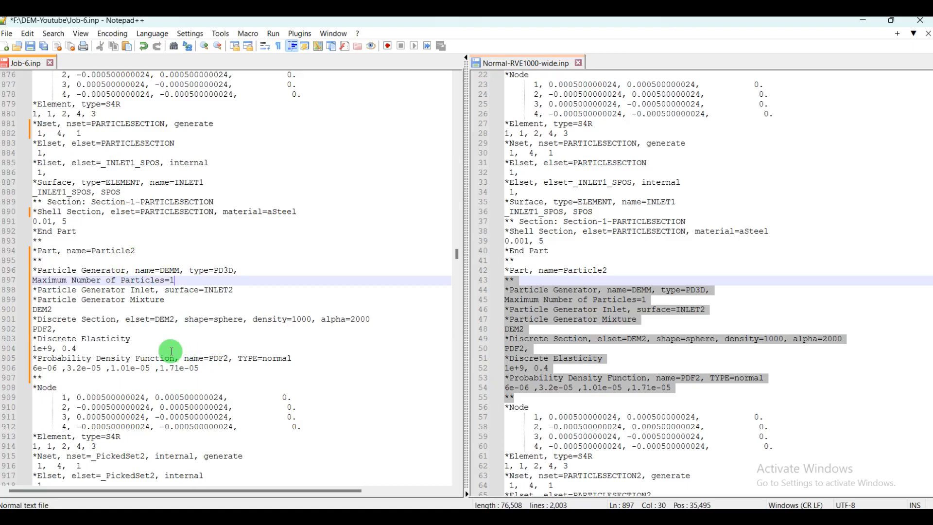
- In the Particle2 part, replace the _PickedSet2 node set name with PARTICLESECTION2 and remove the internal option from that line
scroll(167, 358, down, 1)
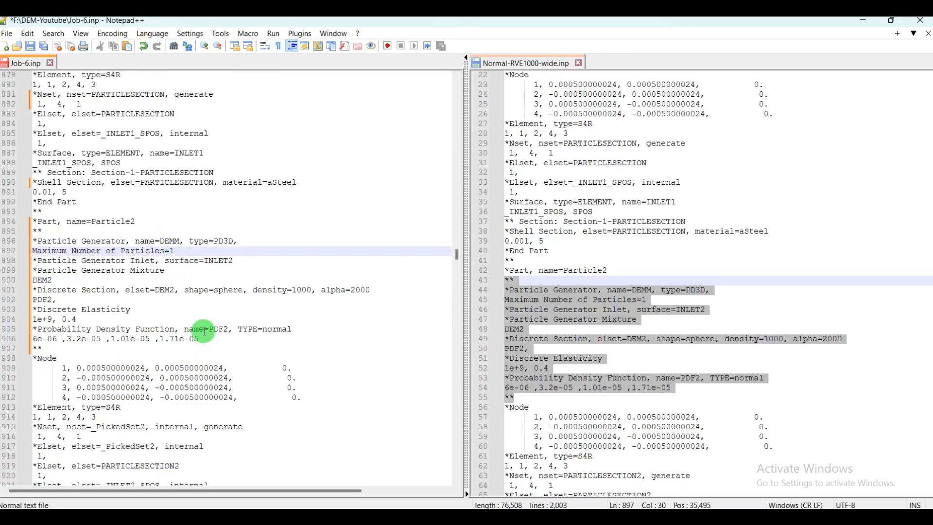
scroll(204, 335, down, 2)
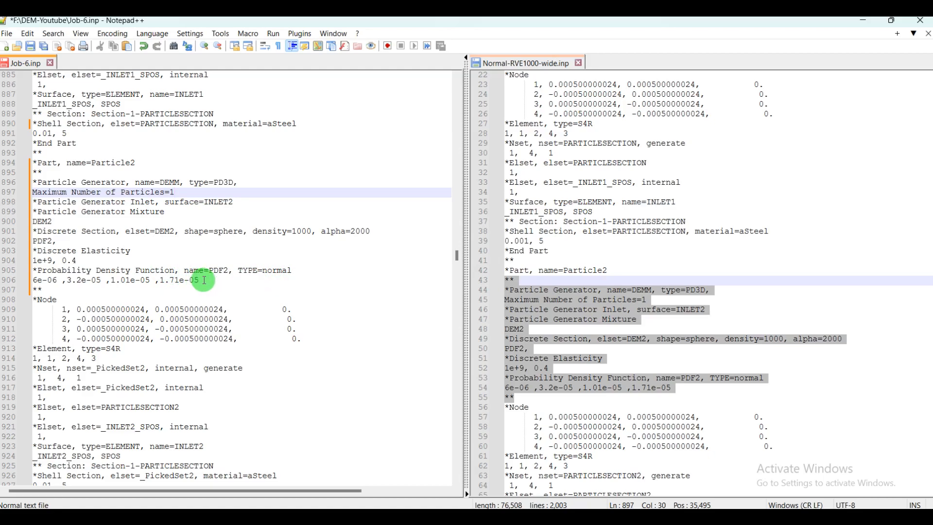
scroll(207, 300, down, 6)
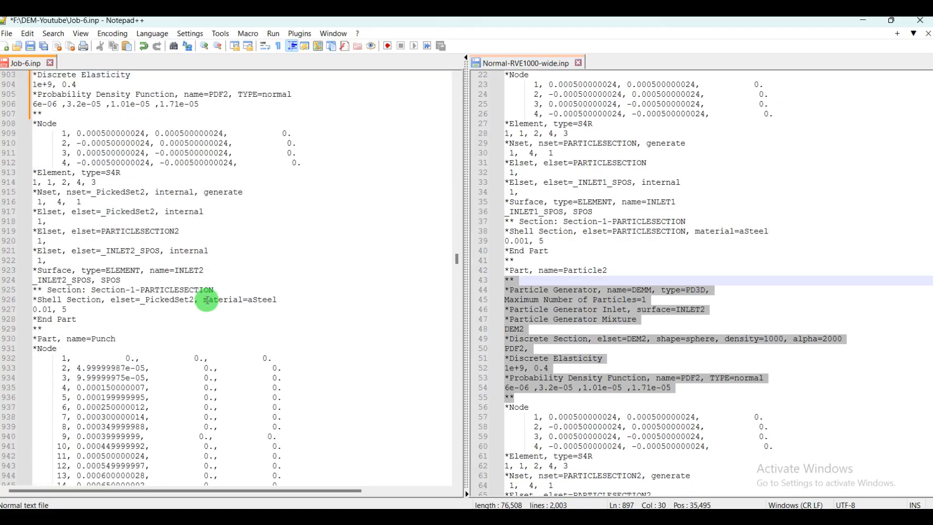
drag(181, 231, 94, 233)
key(ctrl+c)
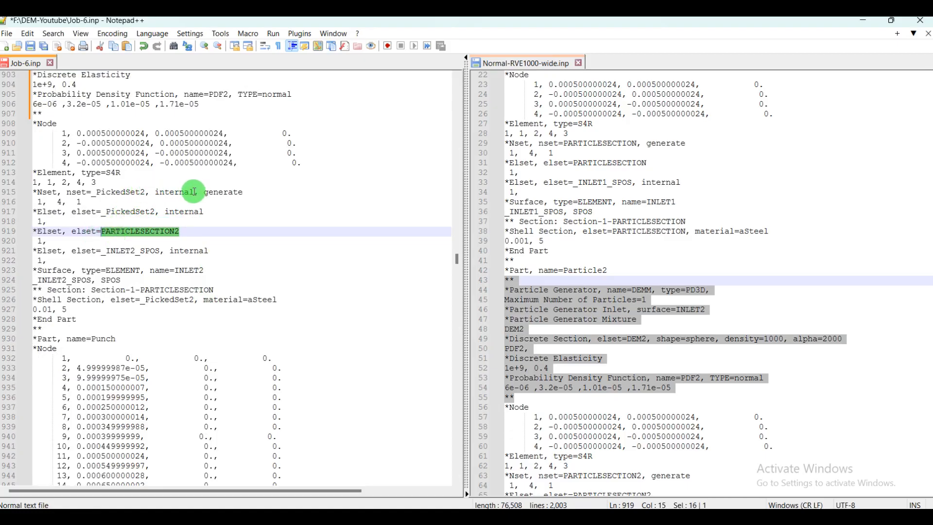
drag(146, 192, 79, 199)
key(ctrl+v)
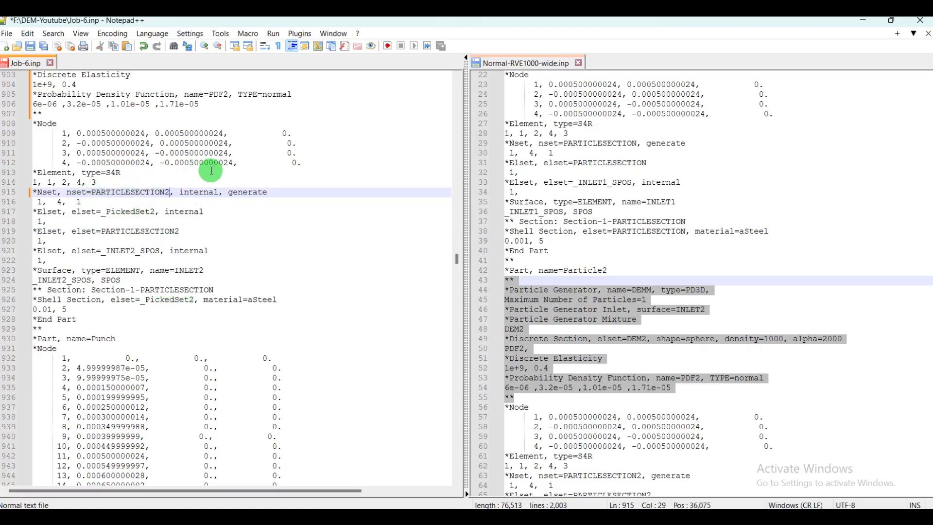
click(221, 194)
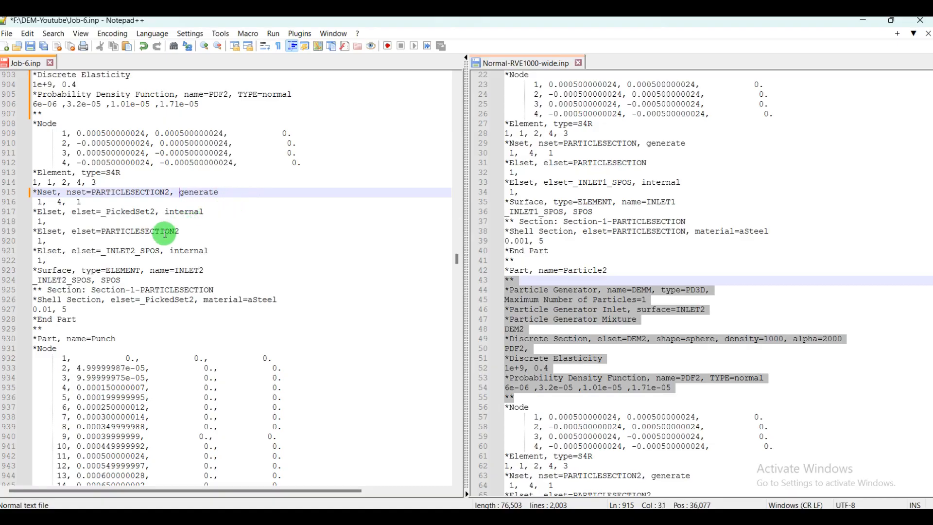
- Delete the internal _PickedSet2 element set and its data line from the Particle2 part, leaving no blank line
click(52, 223)
drag(53, 223, 21, 208)
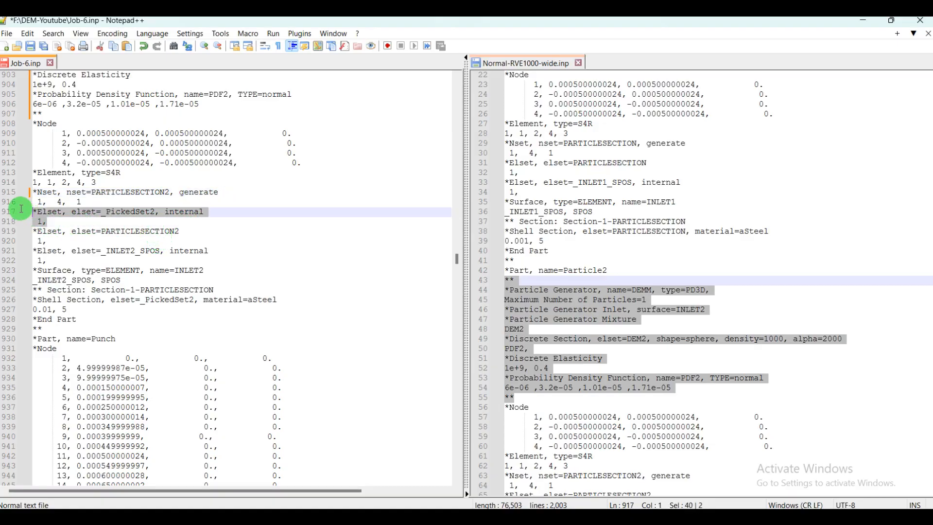
key(BackSpace)
key(BackSpace)
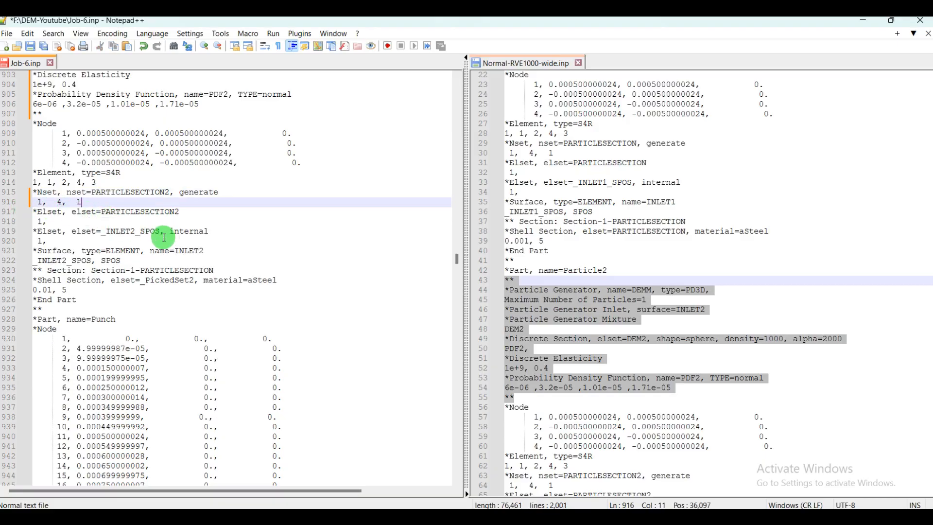
- Assign Particle2's *Shell Section to the PARTICLESECTION2 element set in place of _PickedSet2
drag(210, 270, 140, 271)
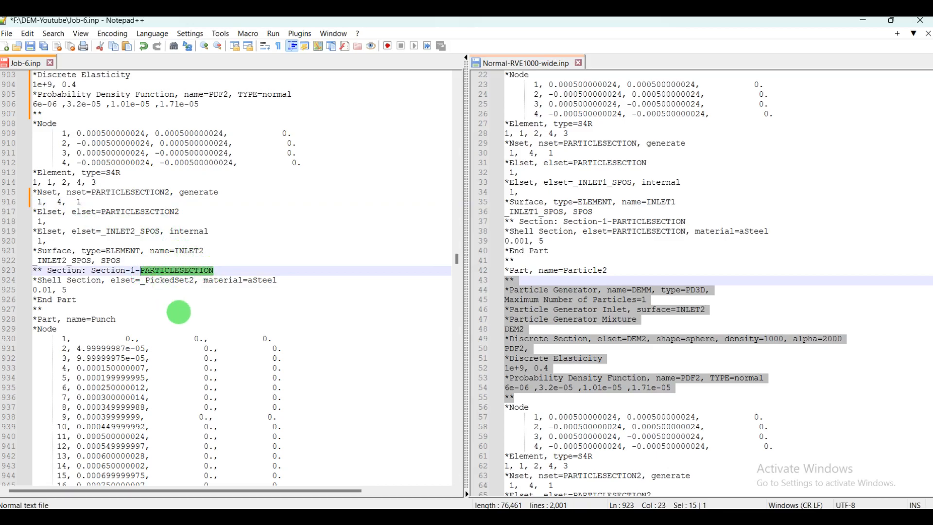
scroll(731, 353, down, 4)
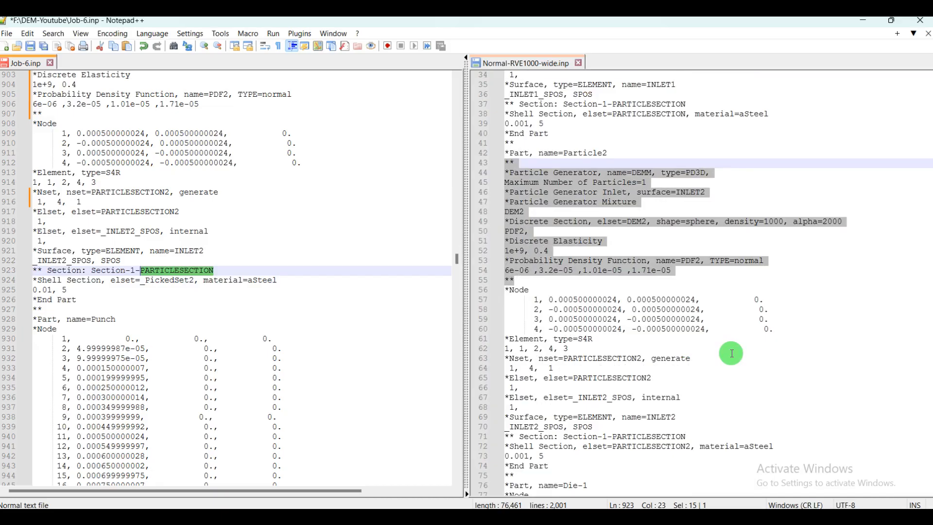
click(181, 214)
drag(181, 214, 103, 212)
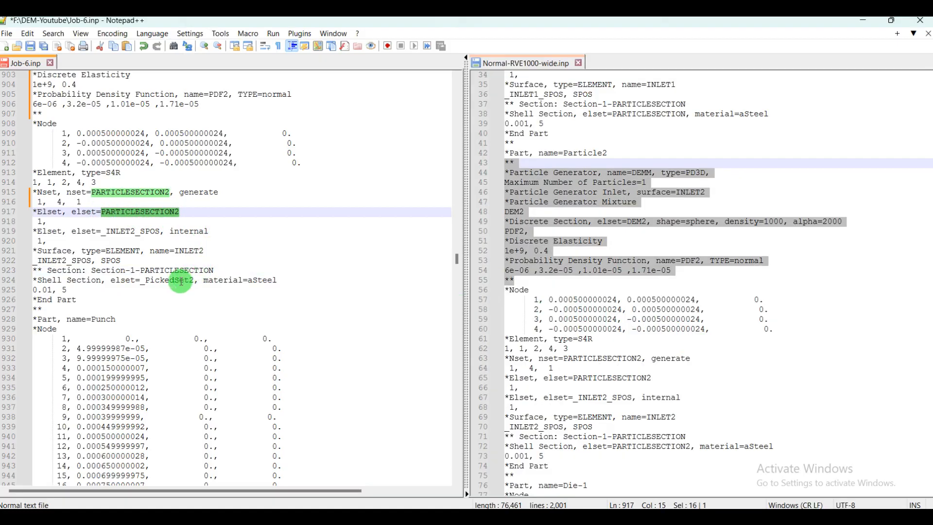
drag(195, 282, 188, 281)
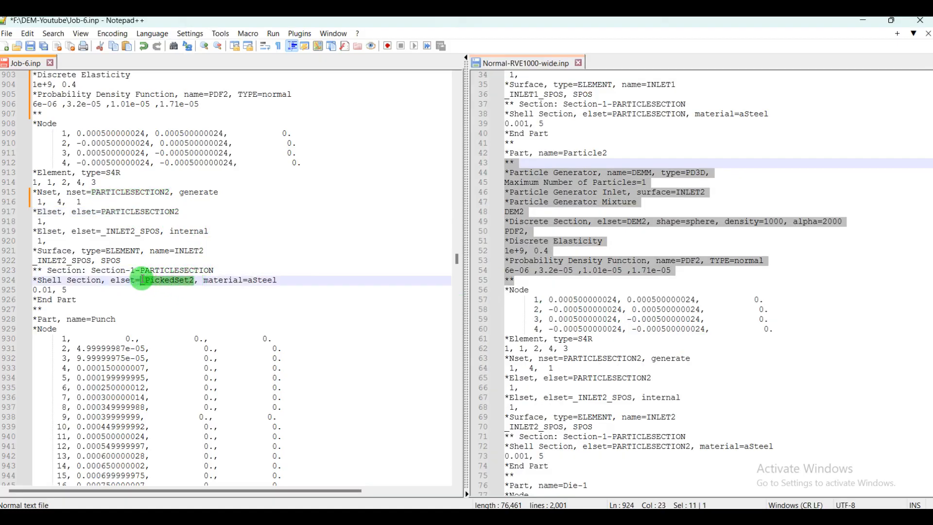
click(316, 242)
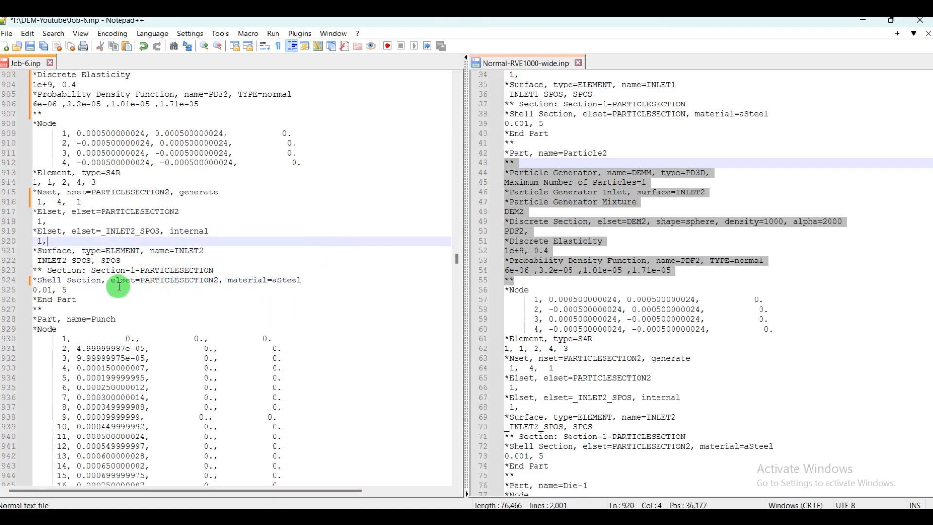
- Compare the assembly sections of Job-6.inp and Normal-RVE1000-wide.inp, from the part instances to the DEM1 and DEM2 surface definitions
scroll(112, 307, down, 3)
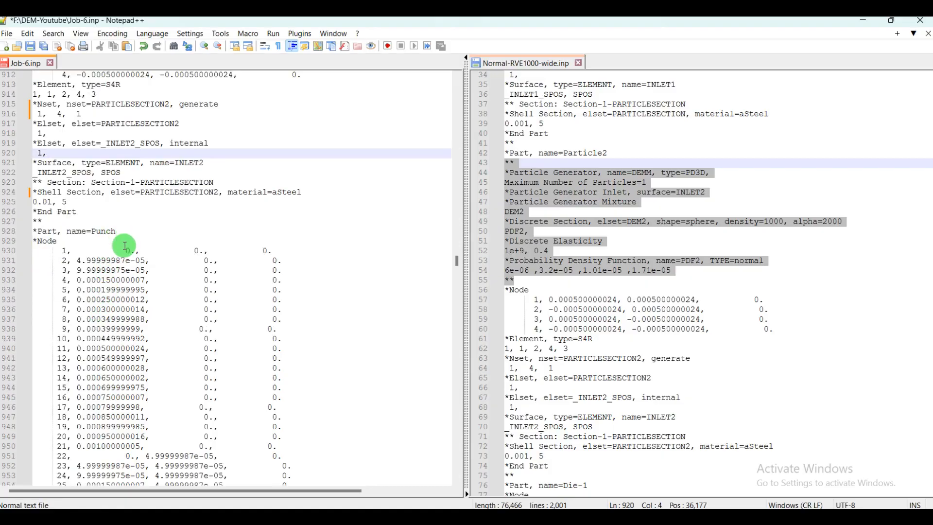
mouse_move(456, 266)
mouse_down()
mouse_move(472, 375)
mouse_move(460, 427)
mouse_up()
scroll(631, 292, down, 3)
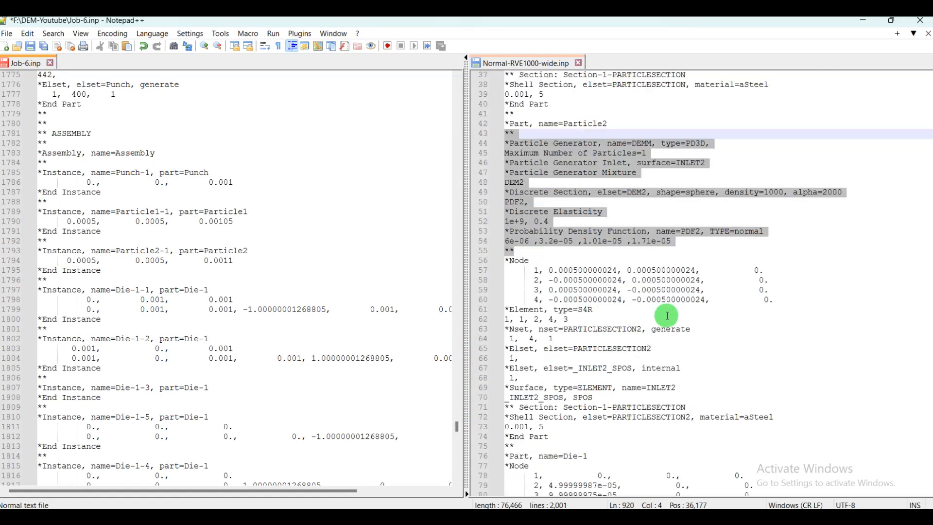
scroll(661, 275, down, 3)
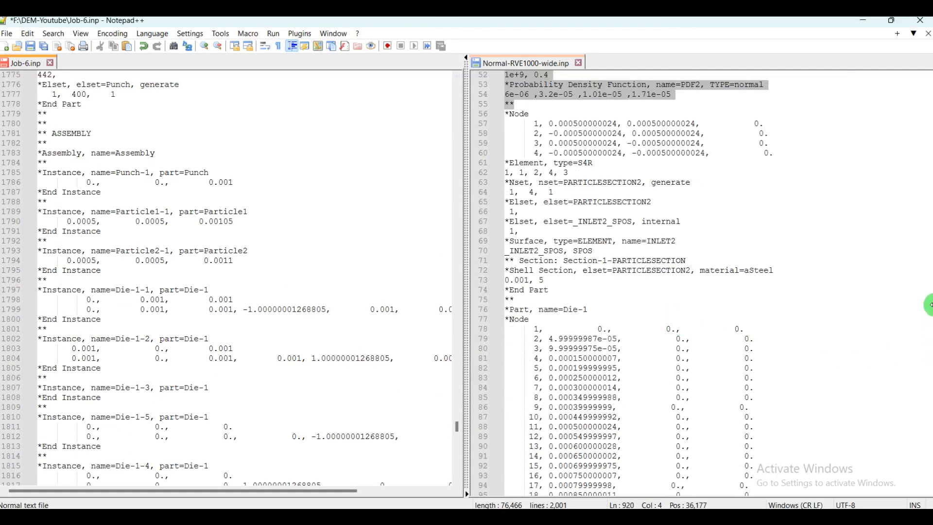
scroll(824, 287, down, 2)
scroll(823, 287, down, 4)
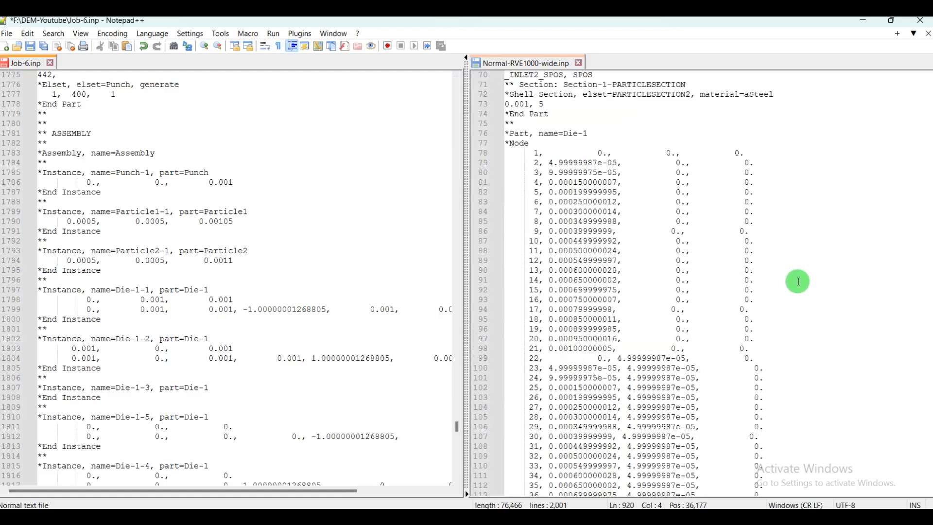
scroll(845, 279, down, 5)
scroll(685, 225, down, 7)
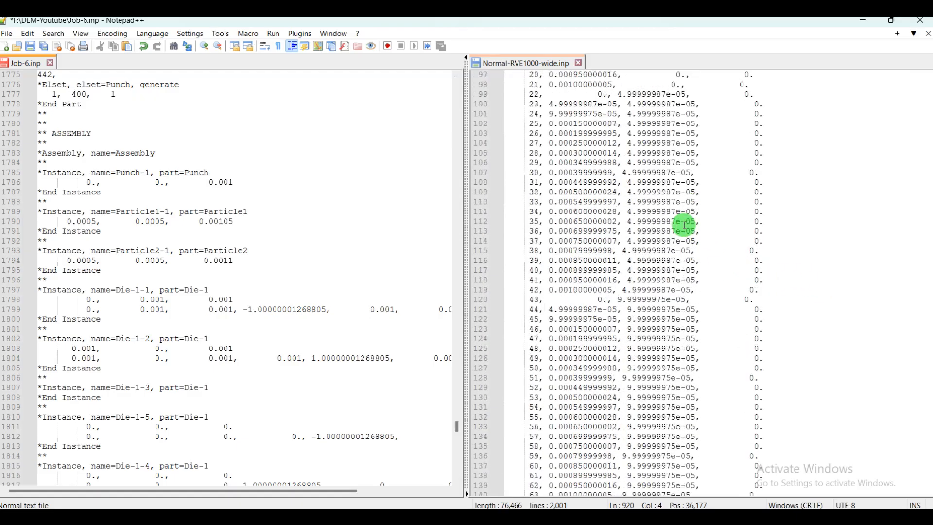
scroll(685, 225, down, 7)
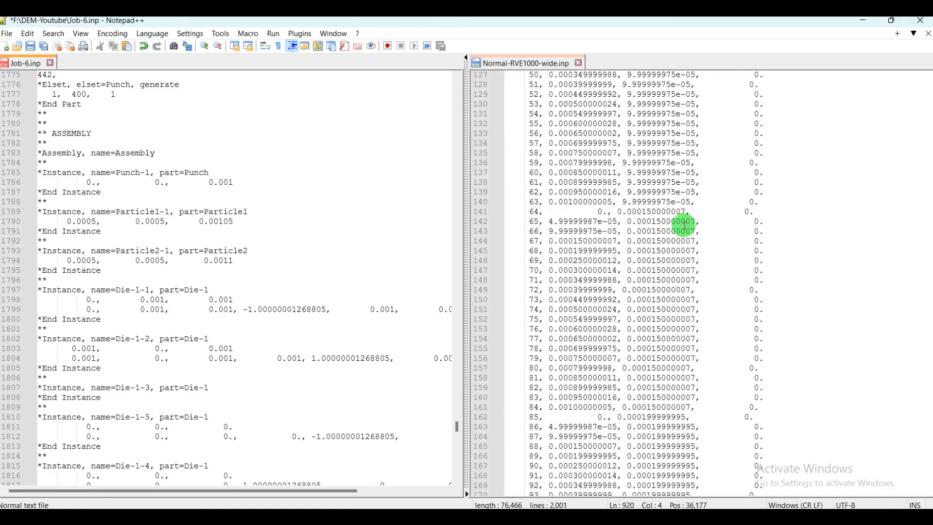
drag(467, 216, 419, 218)
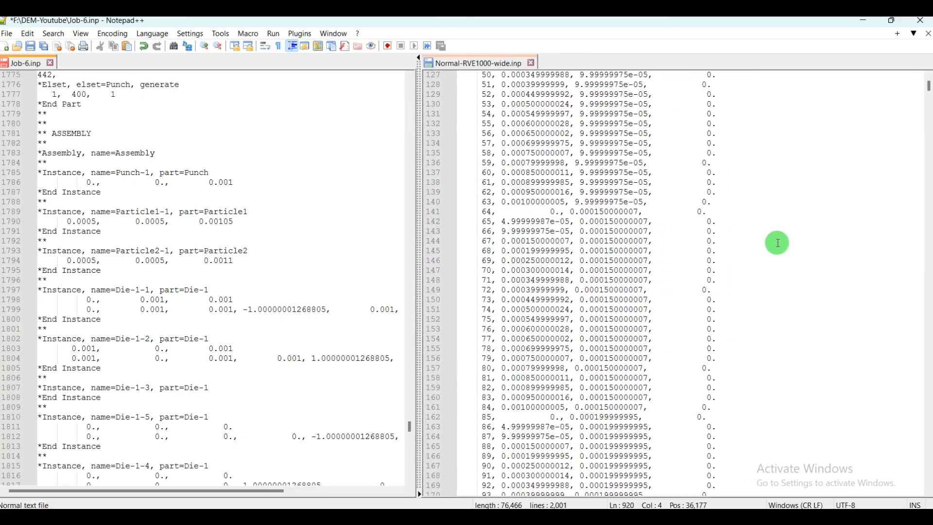
click(927, 94)
drag(927, 94, 928, 406)
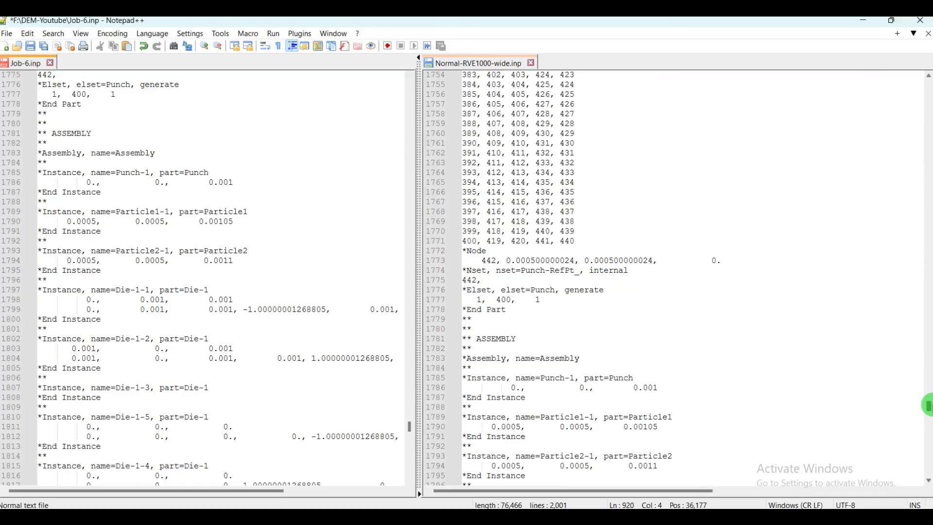
drag(928, 405, 927, 411)
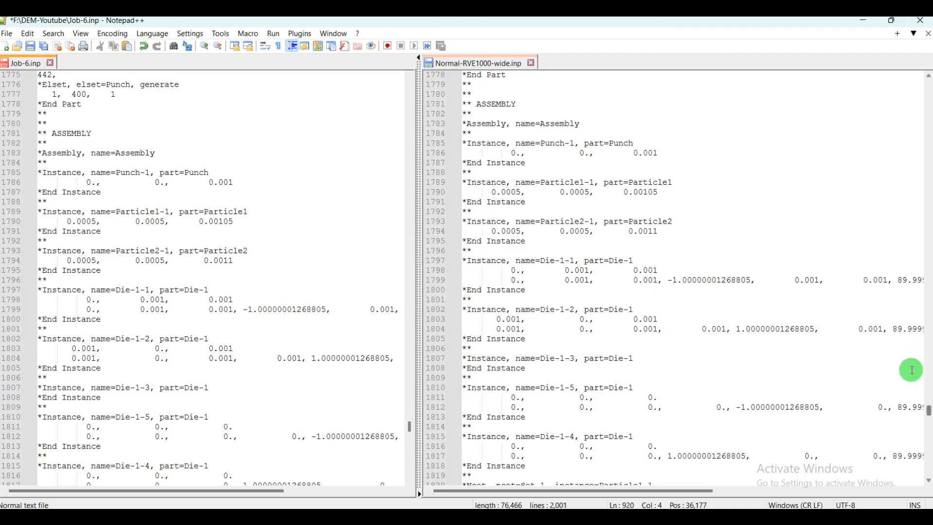
drag(414, 427, 418, 438)
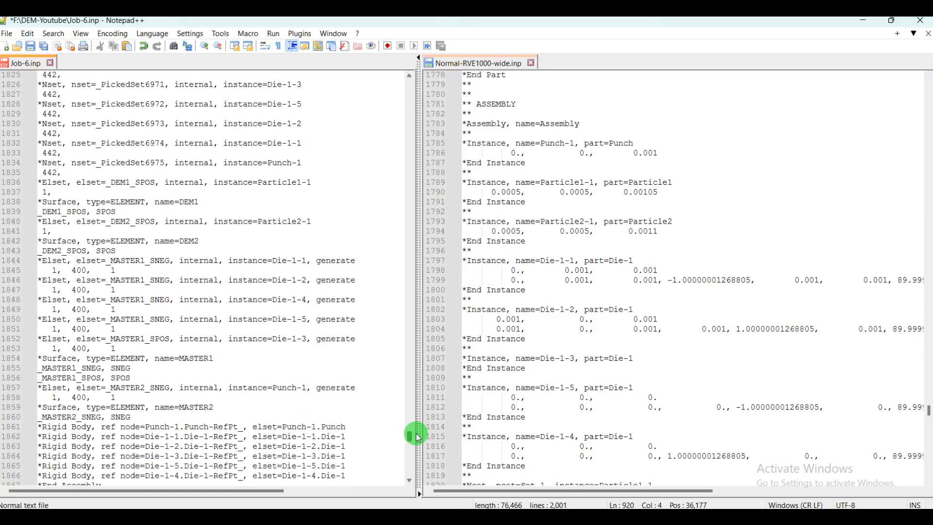
drag(929, 413, 929, 418)
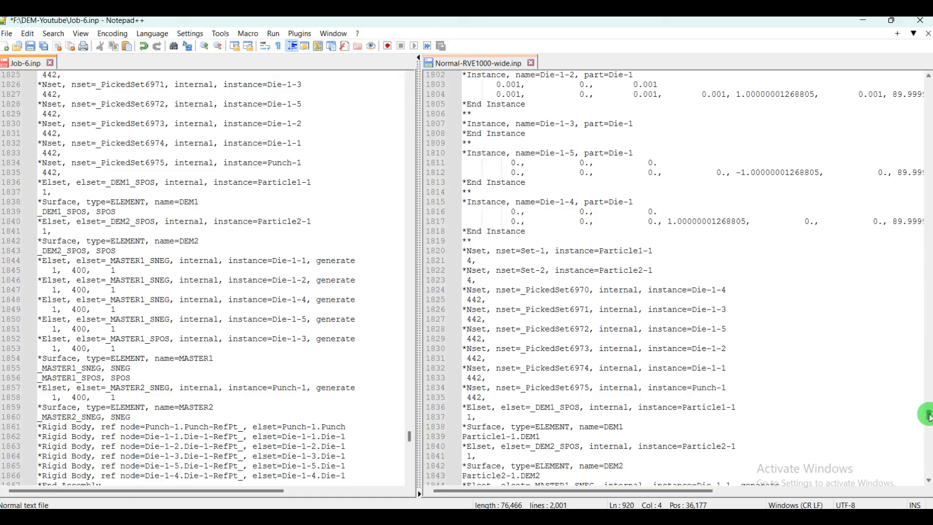
drag(930, 415, 930, 419)
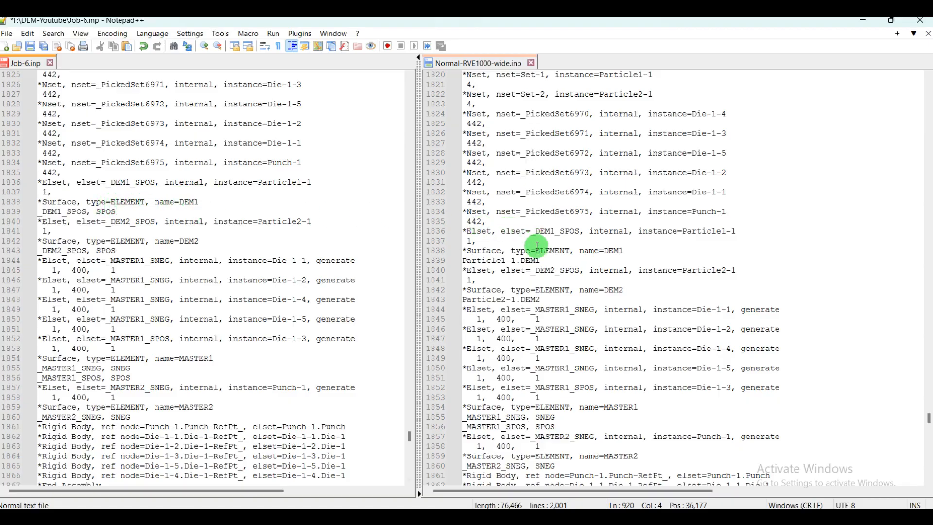
- Replace the data line of the DEM1 surface in Job-6.inp's assembly with Particle1-1.DEM1 from the reference file
drag(543, 261, 470, 263)
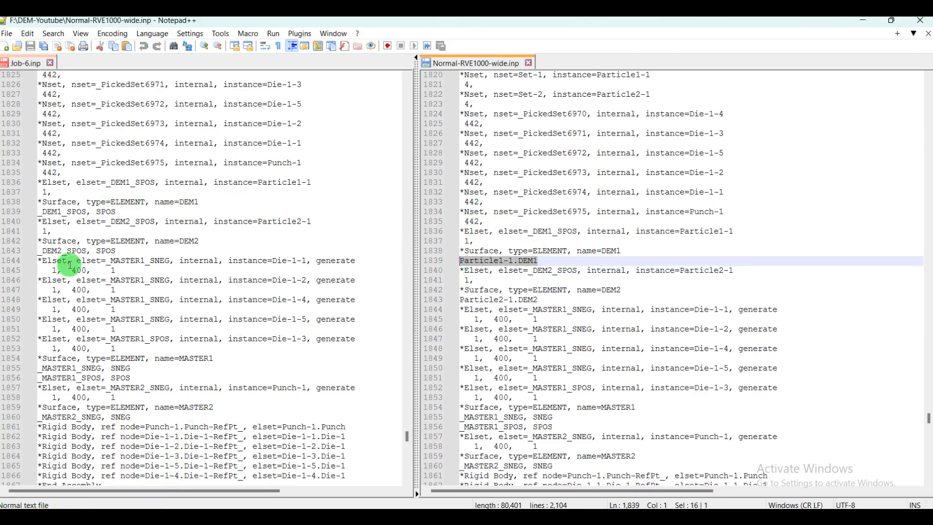
drag(115, 251, 11, 253)
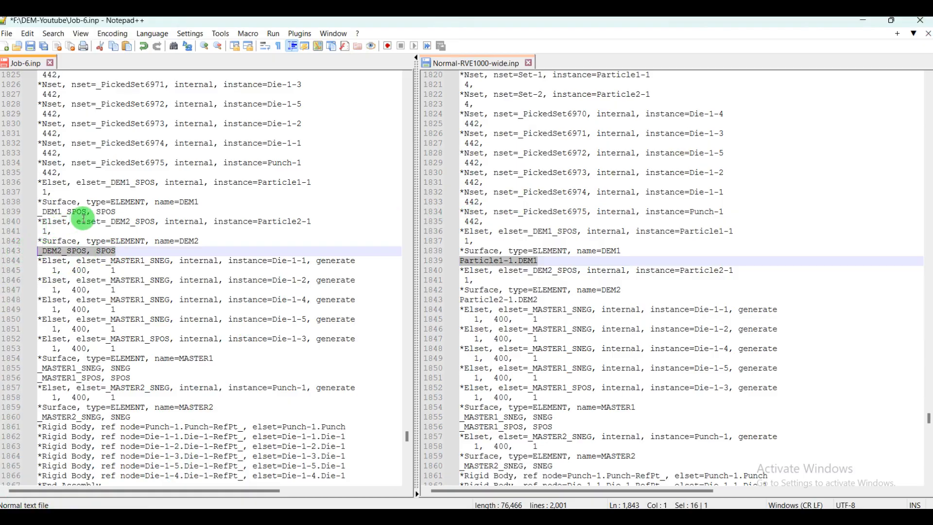
drag(120, 210, 35, 213)
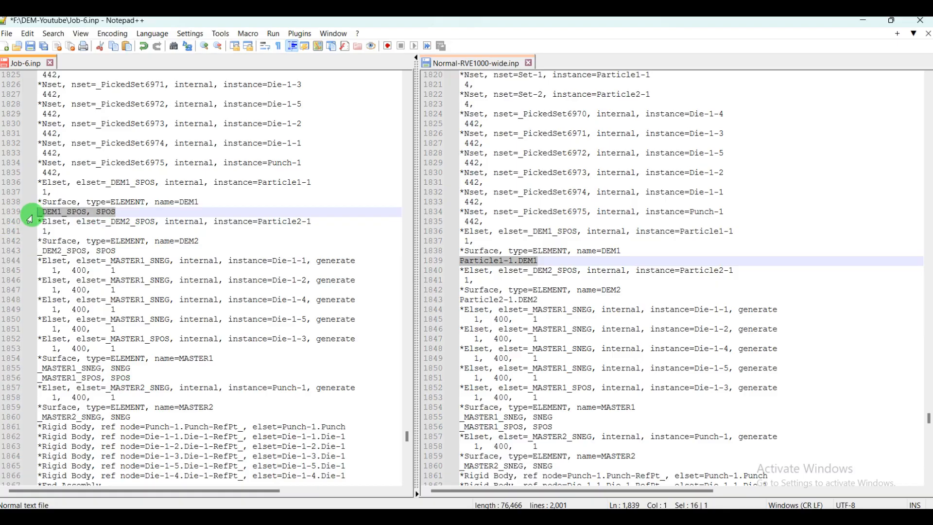
text(Particle1-1.DEM1)
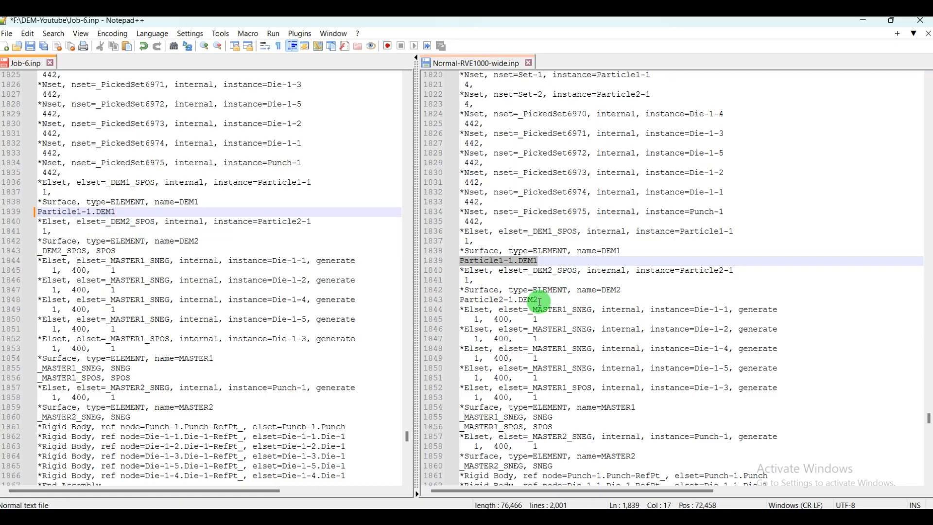
- Replace the data line of the DEM2 surface in Job-6.inp's assembly with Particle2-1.DEM2 from the reference file
drag(538, 301, 463, 300)
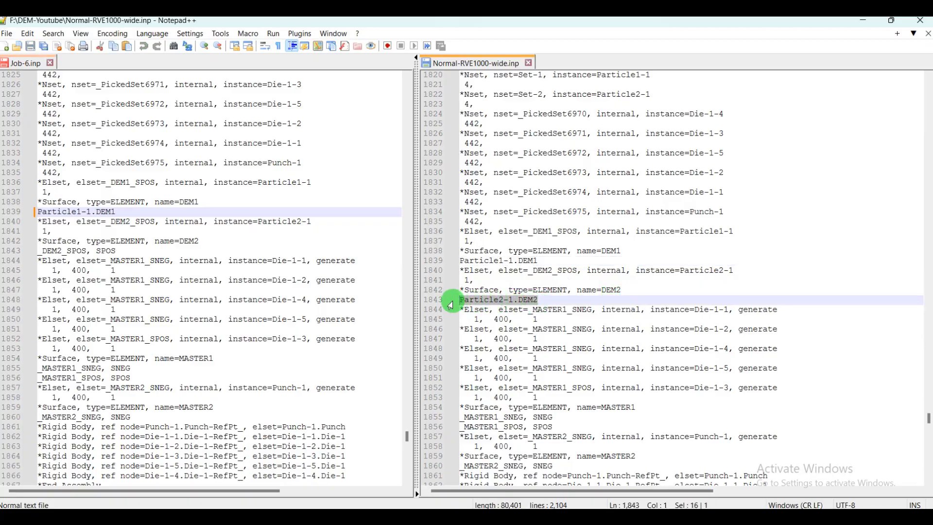
click(116, 252)
drag(116, 252, 18, 254)
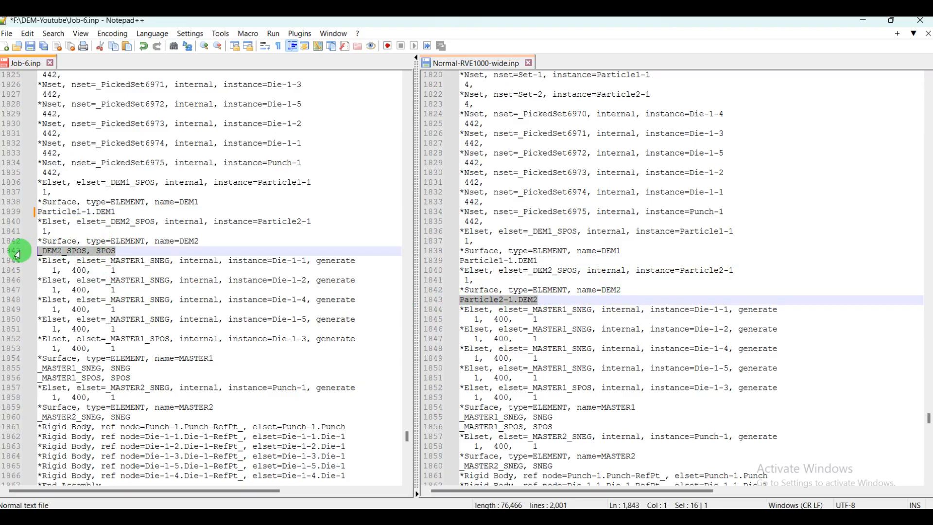
text(Particle2-1.DEM2)
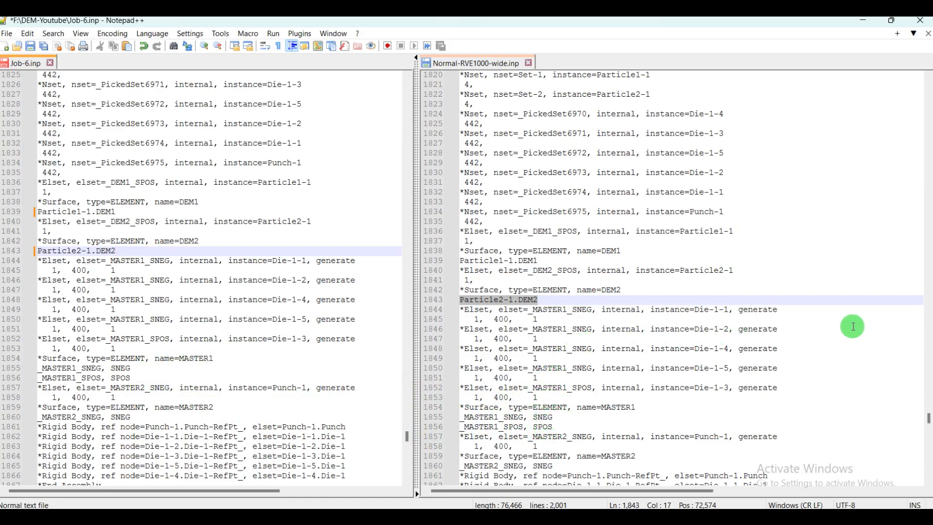
- Replace the Amp-1 and Amp-2 amplitudes below *End Assembly in Job-6.inp with the reference file's FlowSpeed, MassFlow1 and MassFlow2 amplitude blocks
drag(929, 424, 930, 430)
drag(406, 433, 406, 439)
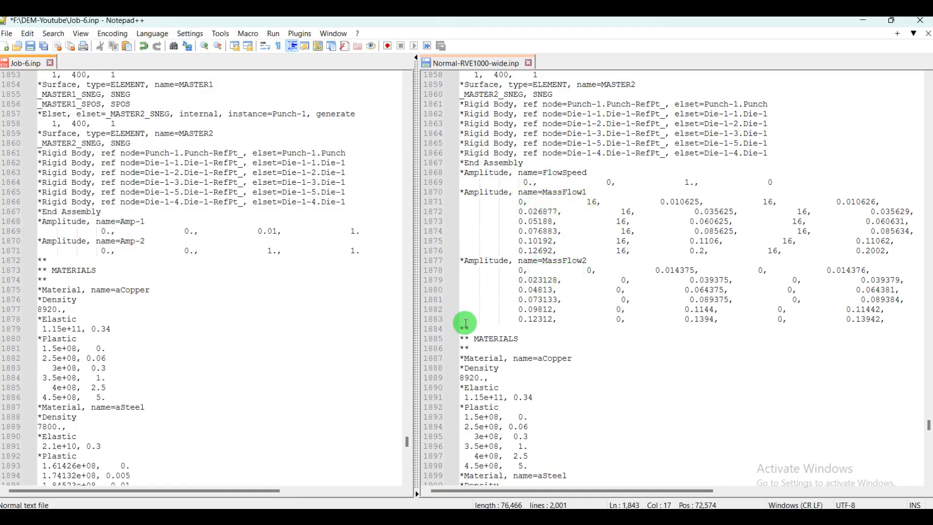
drag(475, 327, 447, 174)
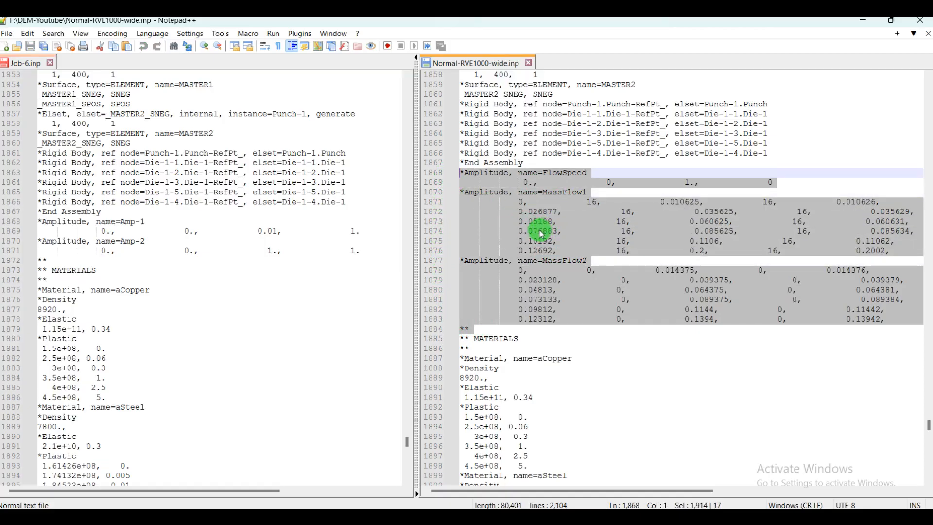
drag(49, 263, 32, 223)
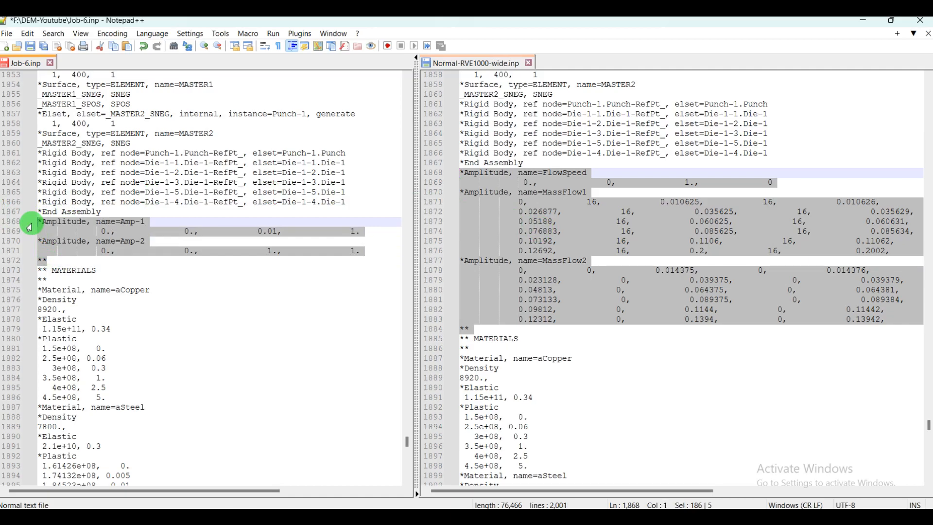
key(ctrl+v)
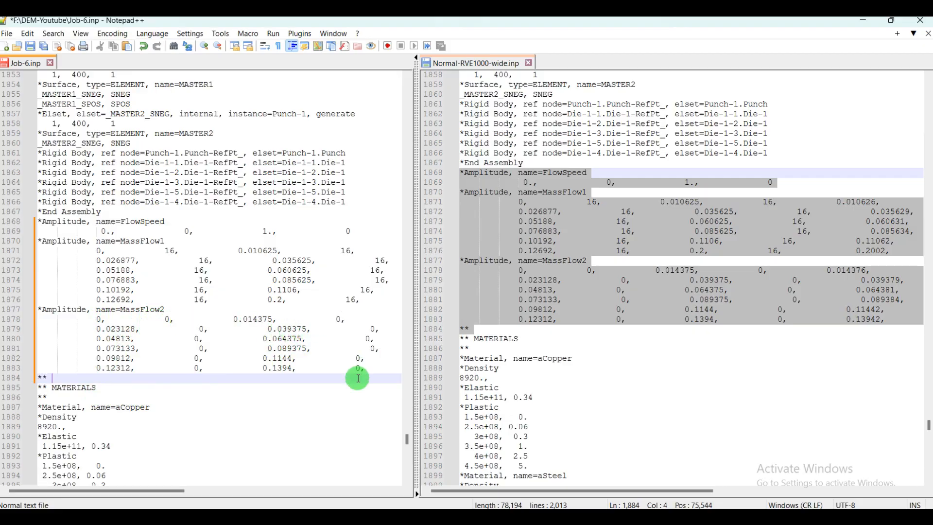
drag(138, 490, 226, 488)
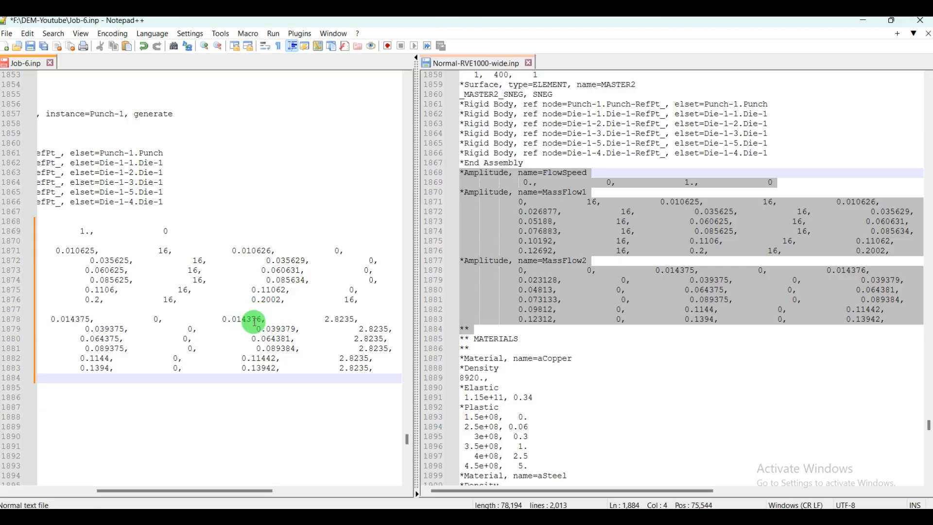
drag(140, 490, 31, 503)
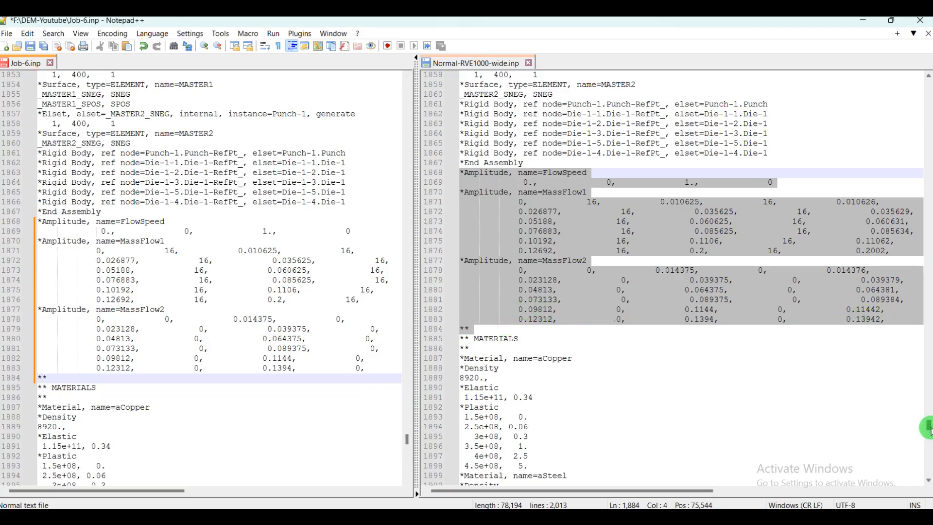
- Comment out the Default surface interaction line under the interaction properties in Job-6.inp with an extra asterisk, as in the reference file
scroll(927, 429, down, 8)
scroll(927, 429, down, 20)
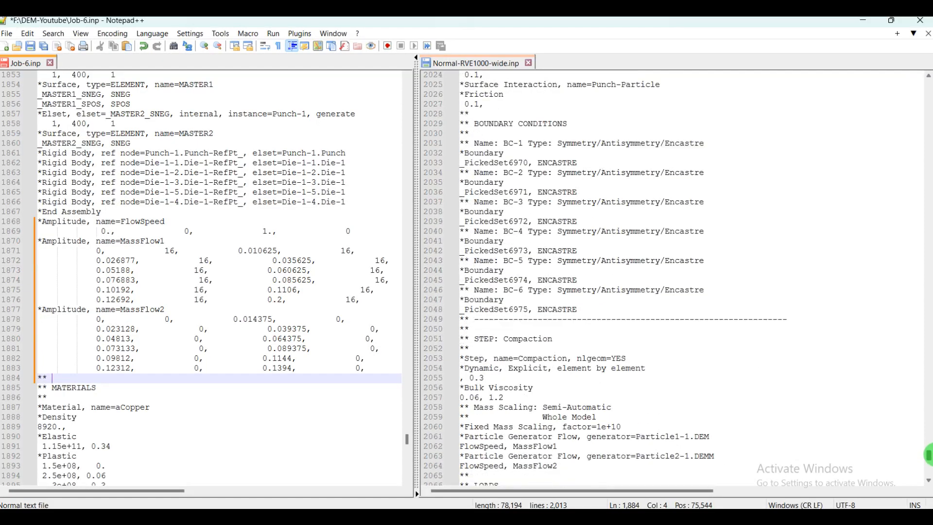
scroll(927, 455, down, 1)
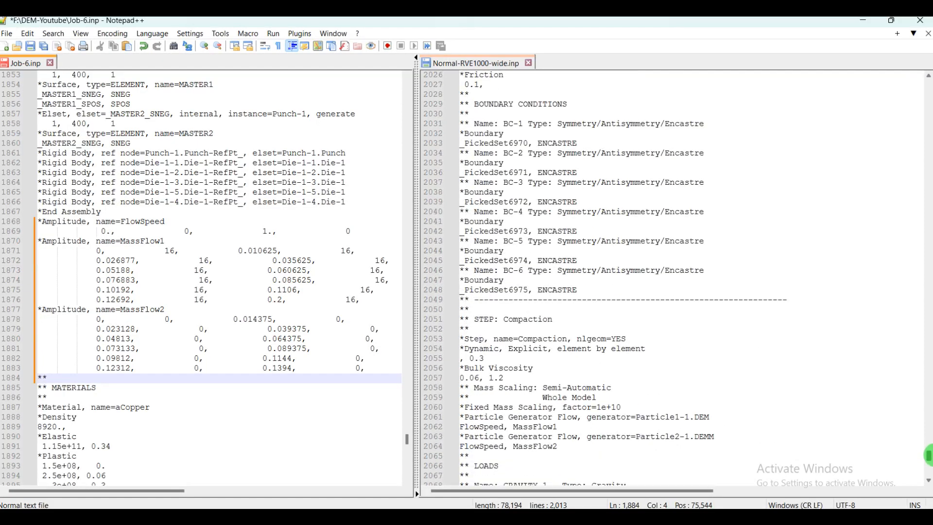
scroll(928, 455, down, 2)
scroll(928, 452, up, 11)
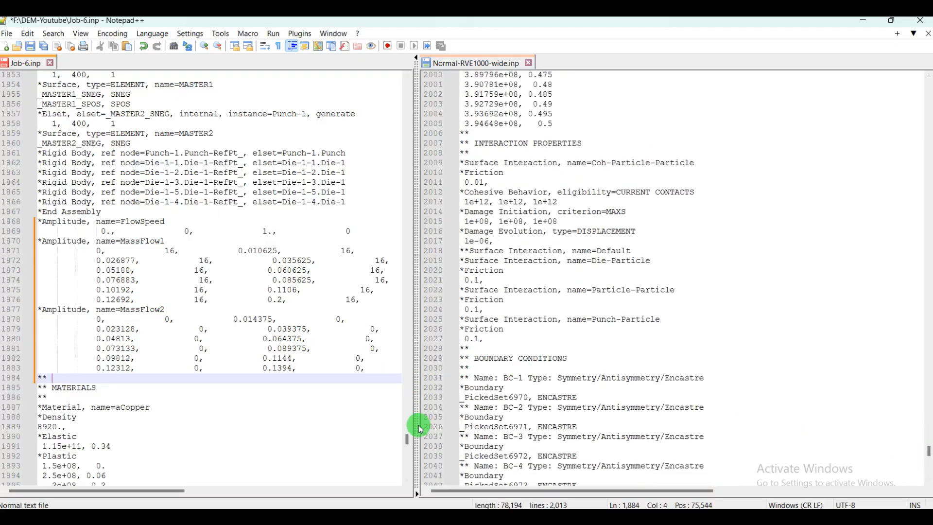
drag(409, 442, 412, 455)
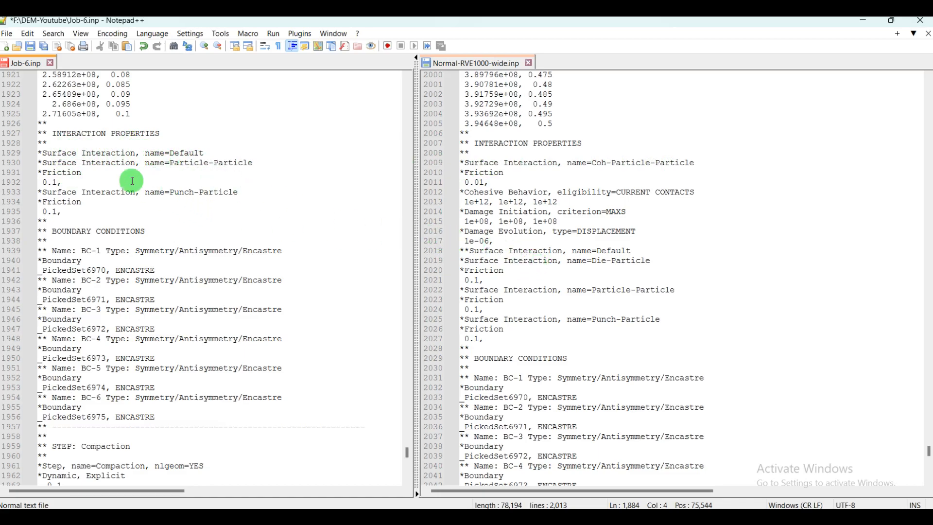
click(43, 154)
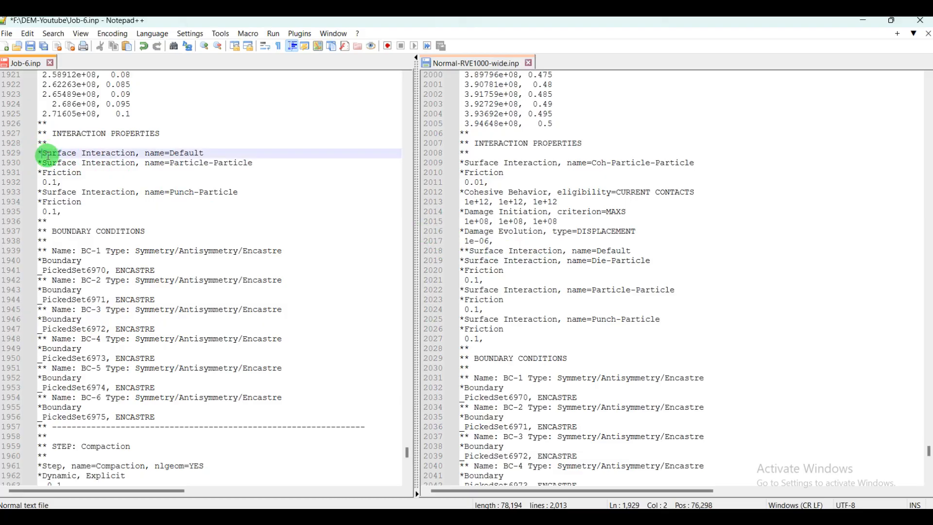
text(*)
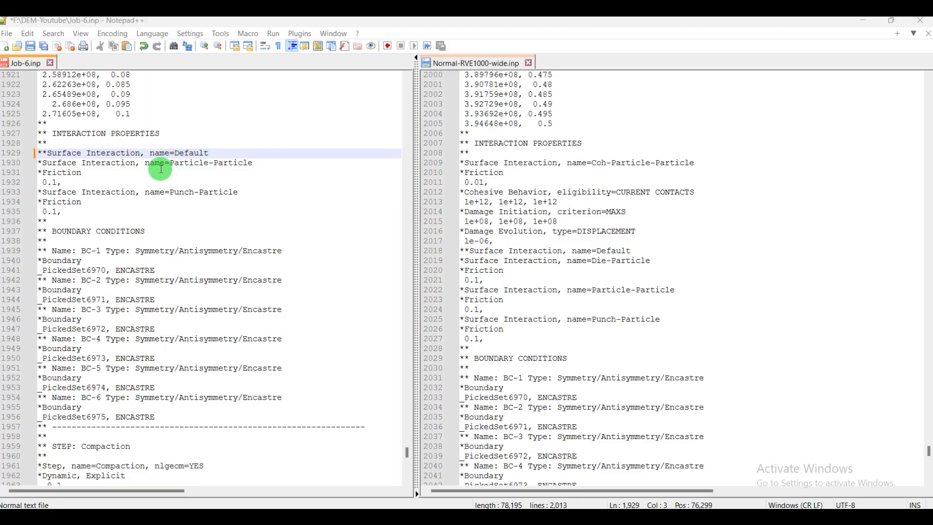
- Add the line *Surface Behavior, pressure-overclosure=HERTZ below the friction value of the Particle-Particle surface interaction in Job-6.inp
click(253, 163)
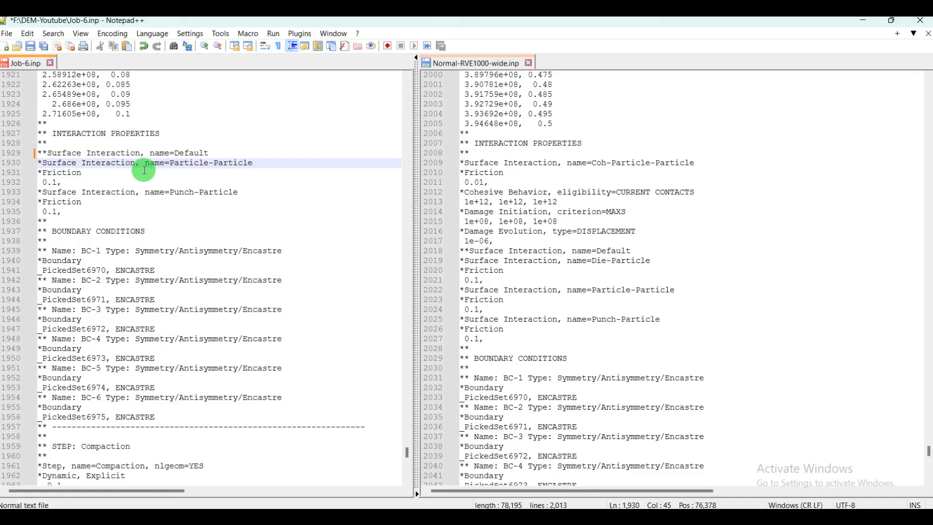
click(66, 184)
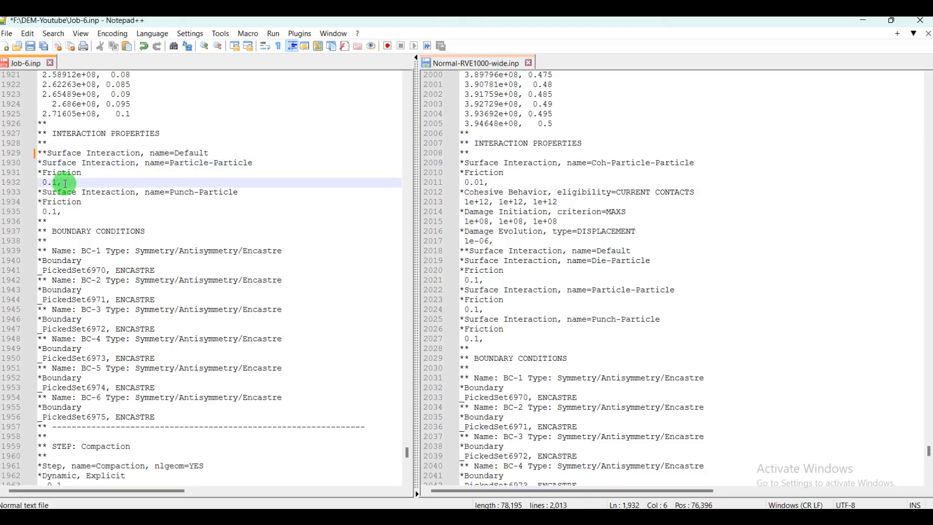
key(Return)
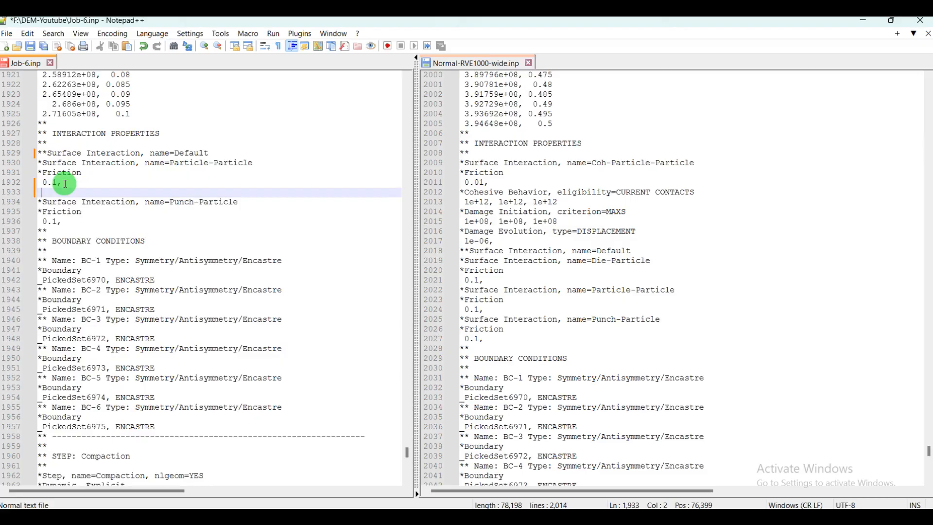
text(*Surface)
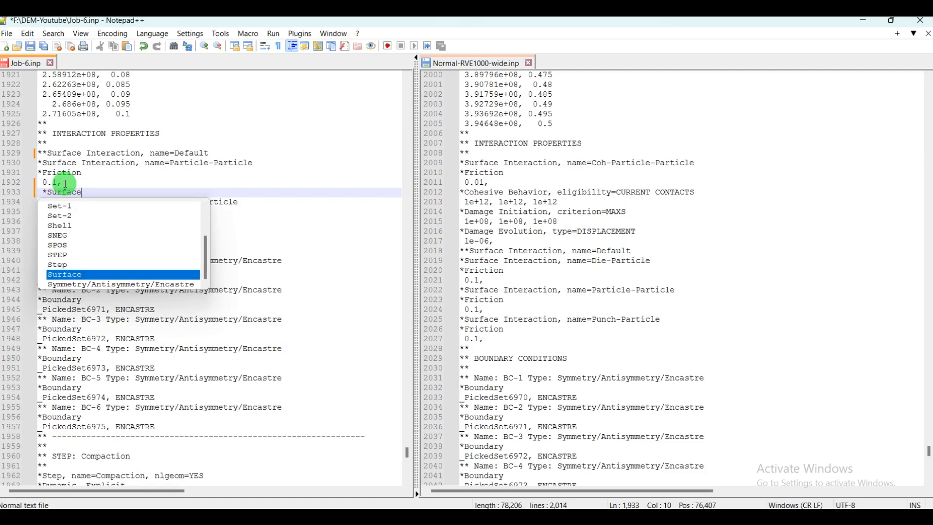
text( Be)
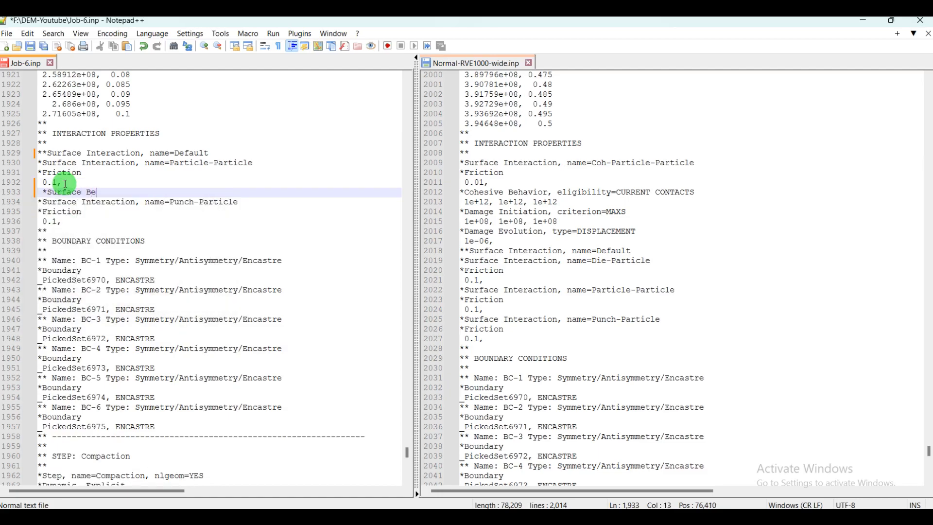
text(havior, pressure)
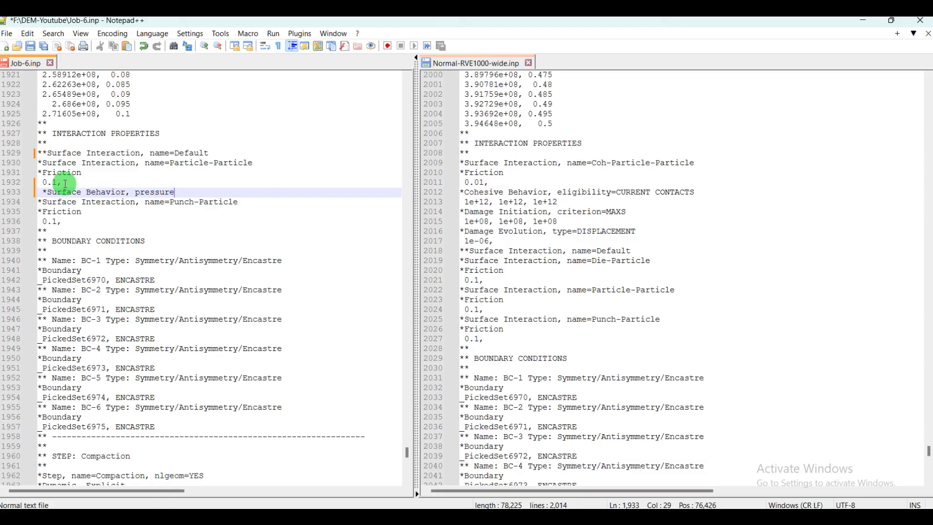
text(-overclosure=HER)
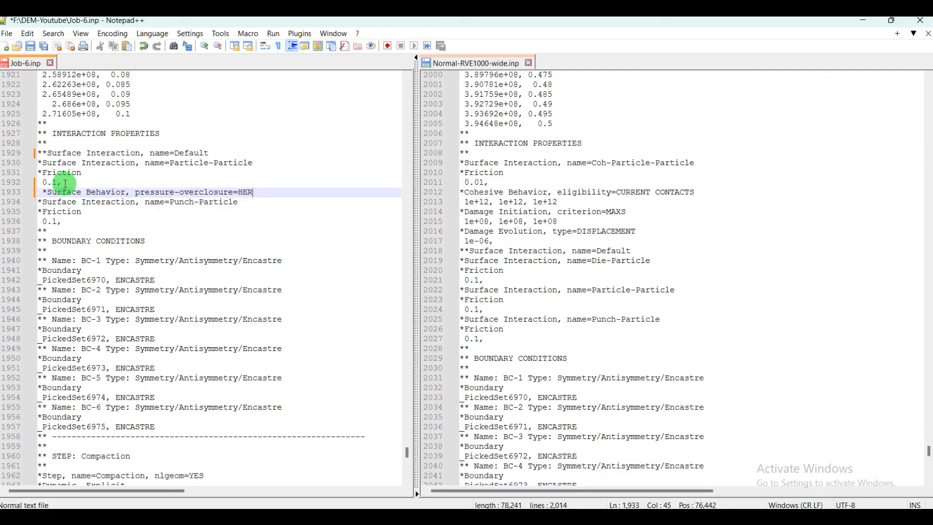
text(TZ)
- Enter 75E+06 as the data line of the HERTZ surface behavior and remove the leading space before *Surface Behavior
key(Return)
text(75)
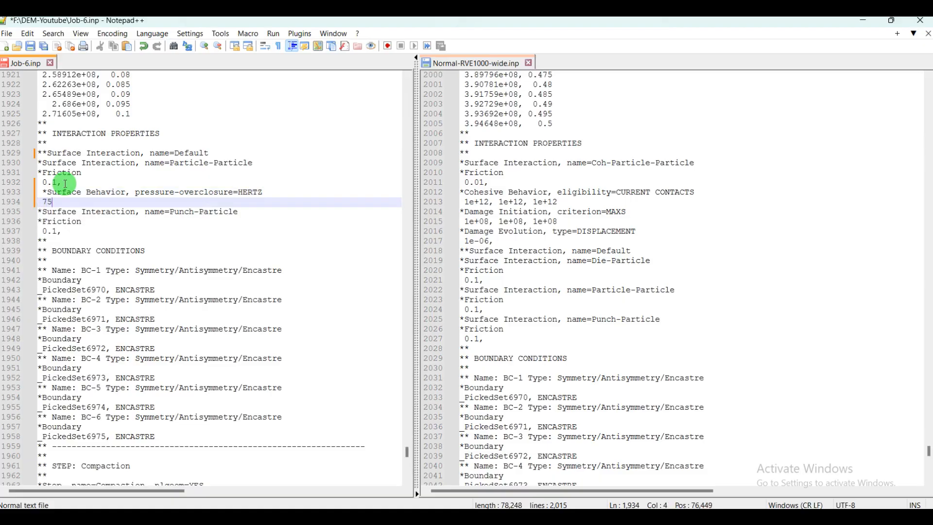
text(E+)
text(06)
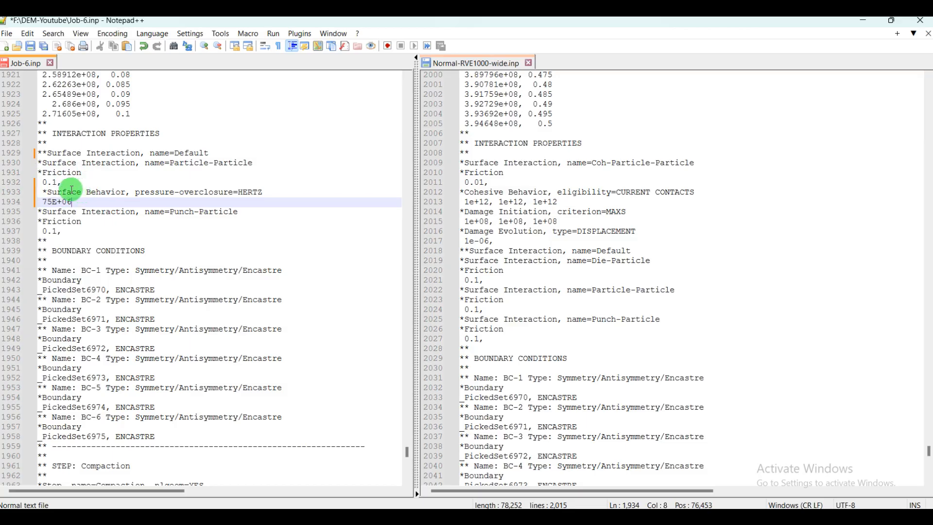
click(43, 192)
key(BackSpace)
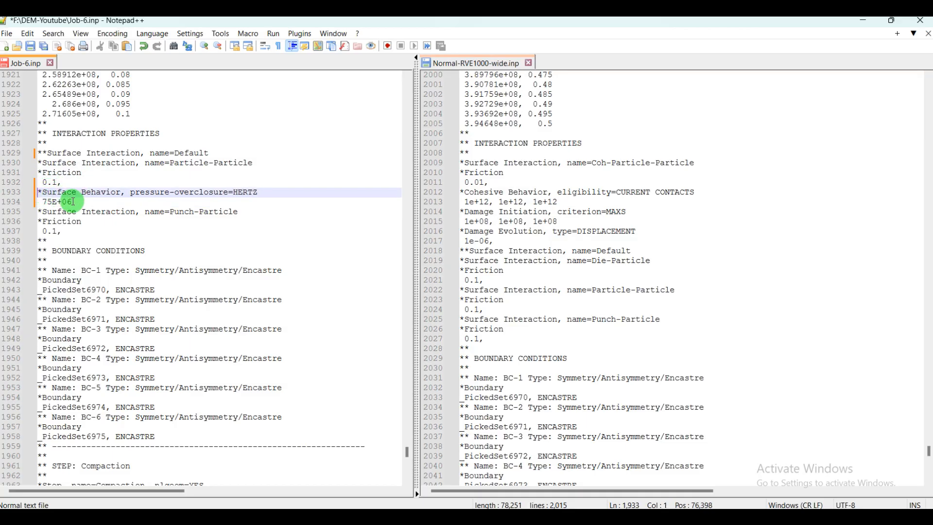
- Copy the HERTZ surface behavior block with its 75E+06 value below the friction value of the Punch-Particle interaction
drag(74, 201, 27, 195)
key(ctrl+c)
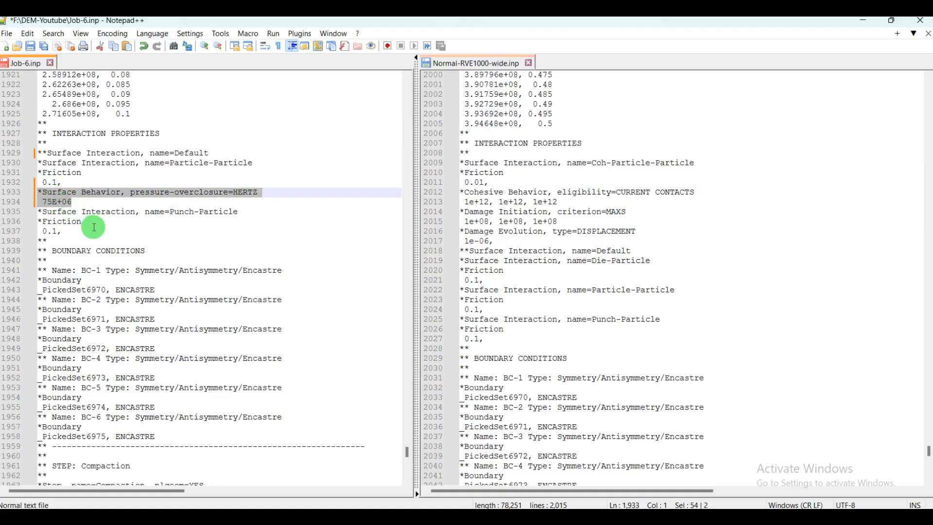
click(60, 232)
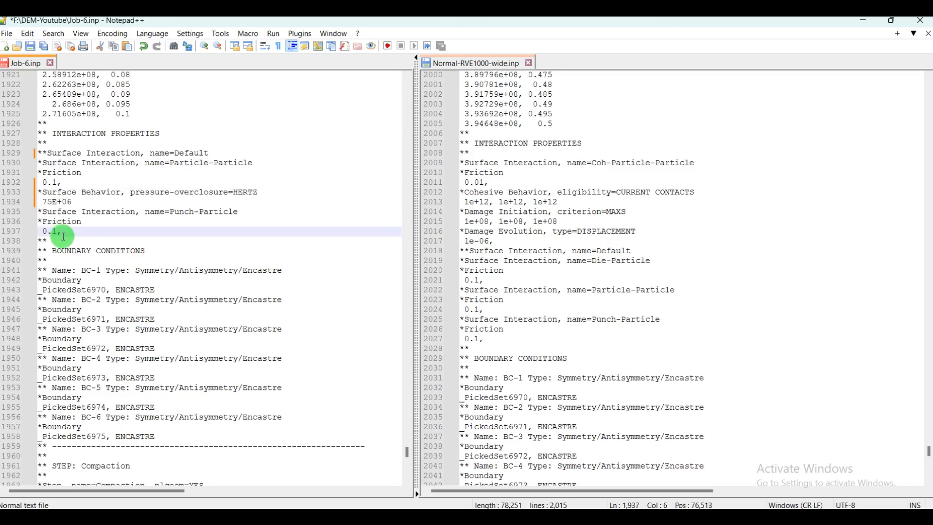
key(Return)
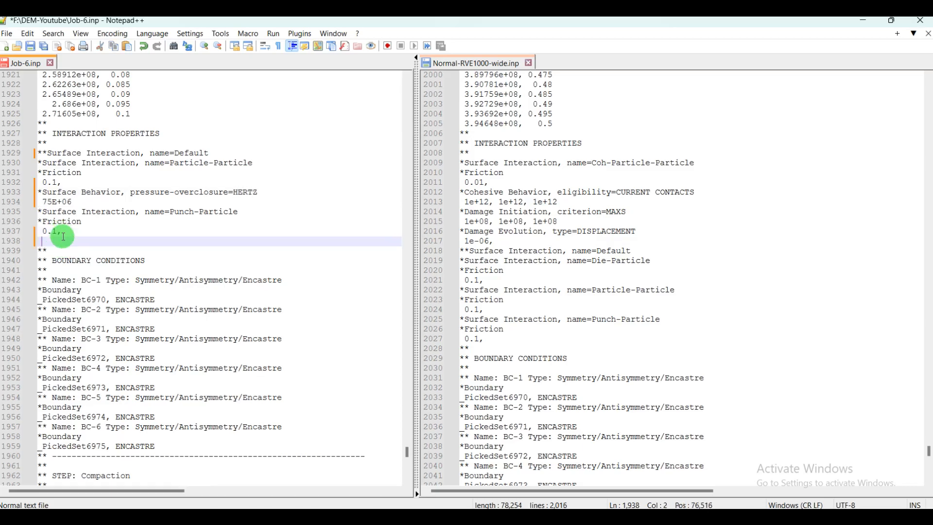
key(ctrl+v)
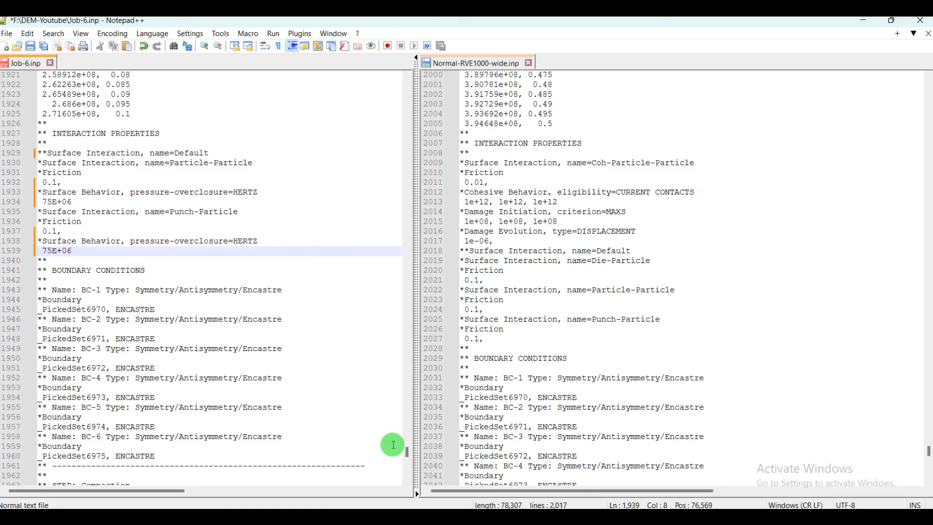
- Append "element by element" to the Compaction step's *Dynamic, Explicit line in Job-6.inp and set the step time to 0.3
drag(407, 450, 406, 455)
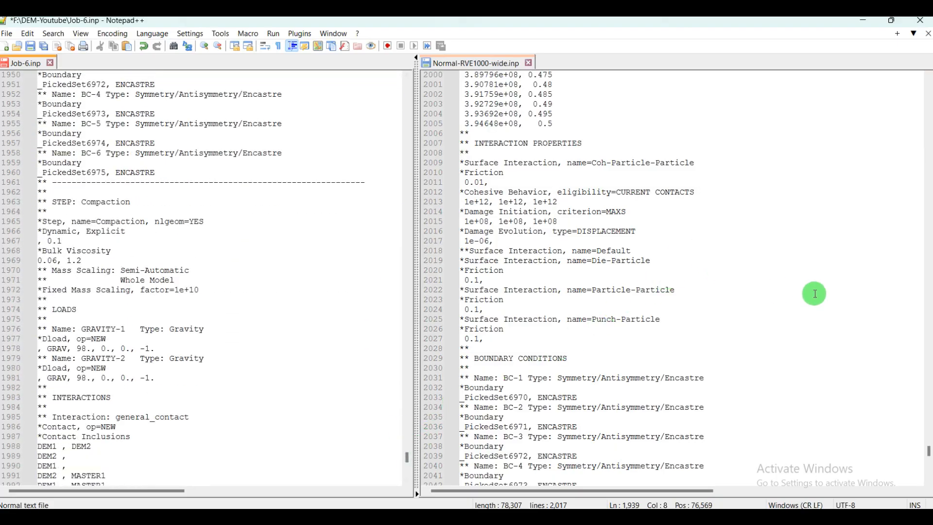
drag(929, 452, 929, 464)
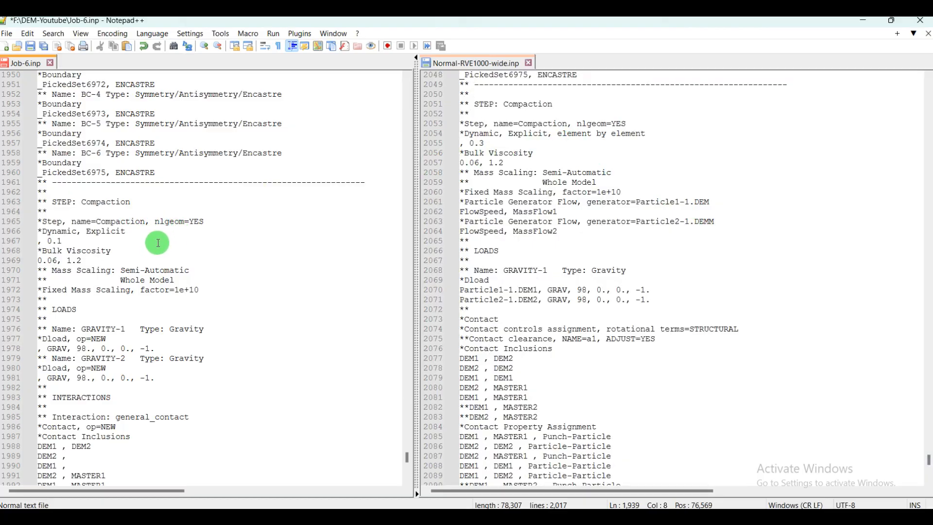
click(130, 234)
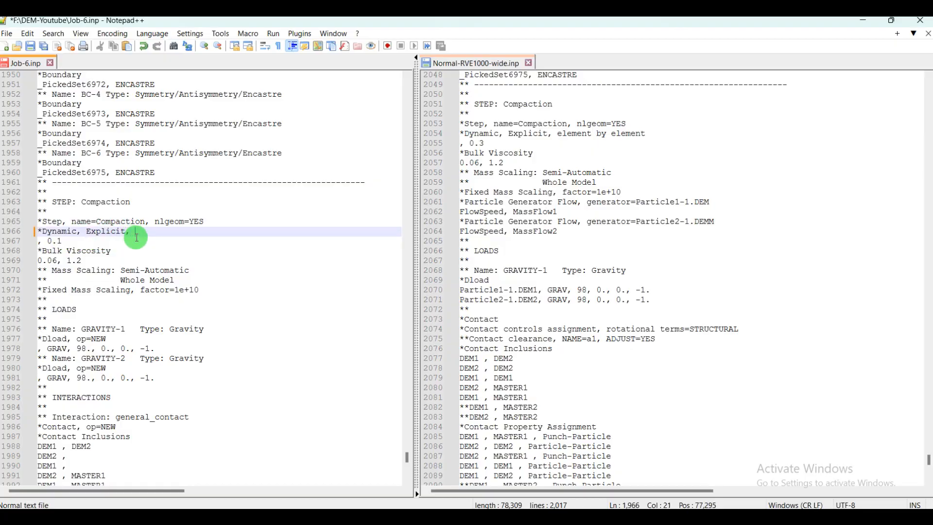
text(, ELE)
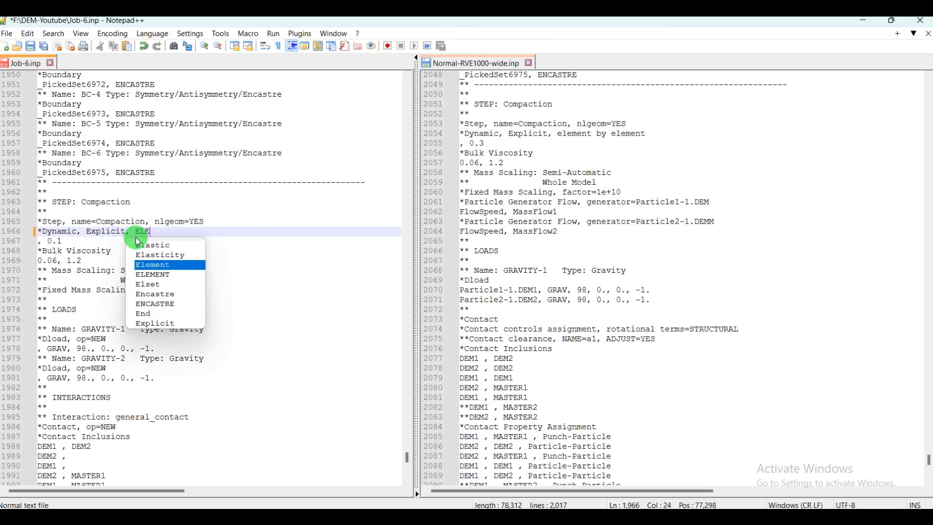
key(BackSpace)
key(BackSpace)
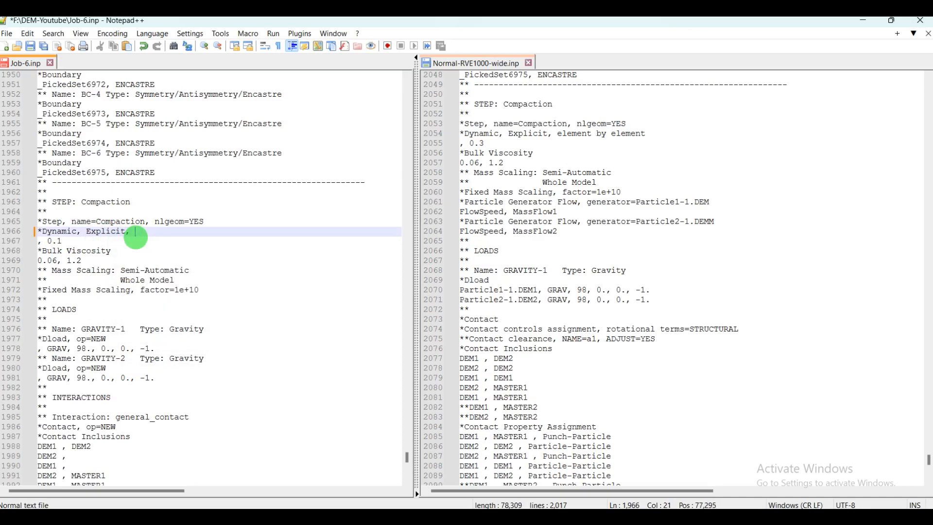
text(element by element)
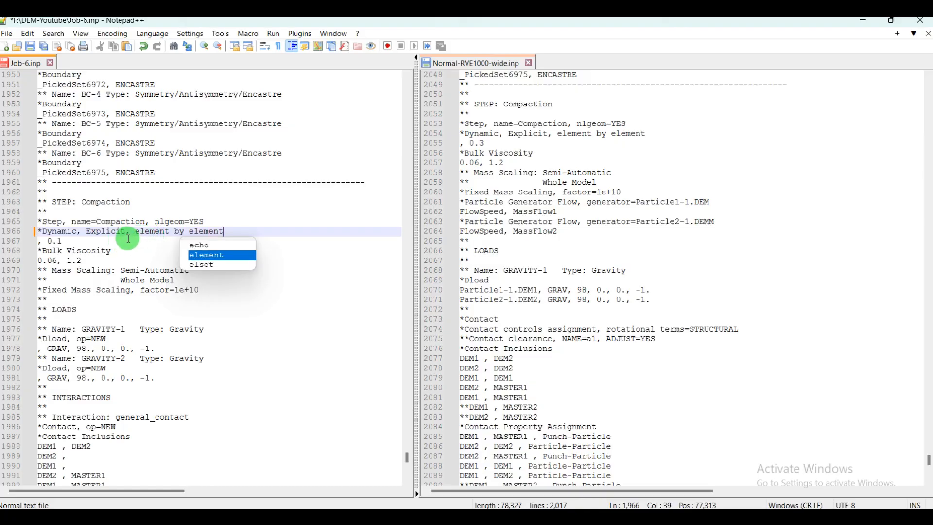
click(63, 241)
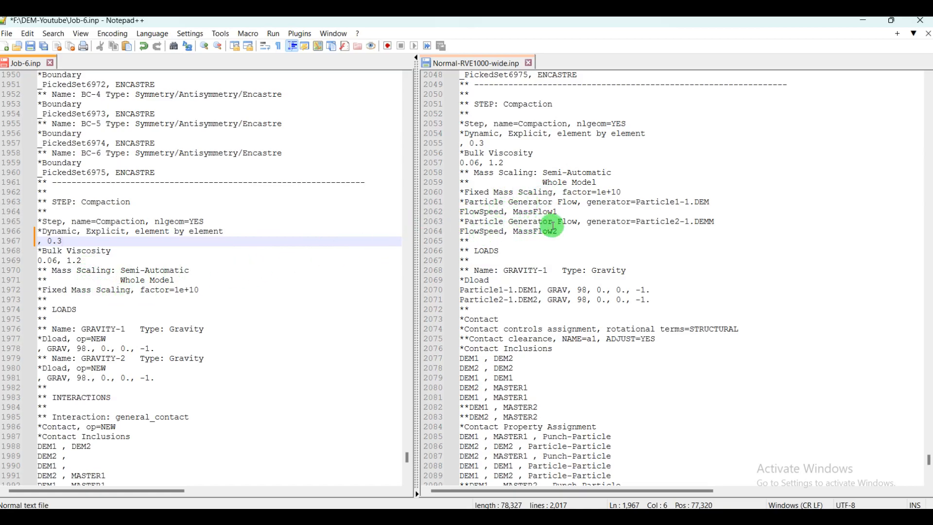
- Copy the two *Particle Generator Flow definitions from the reference file to below *Fixed Mass Scaling in Job-6.inp, replacing the ** line
drag(473, 241, 462, 205)
key(ctrl+c)
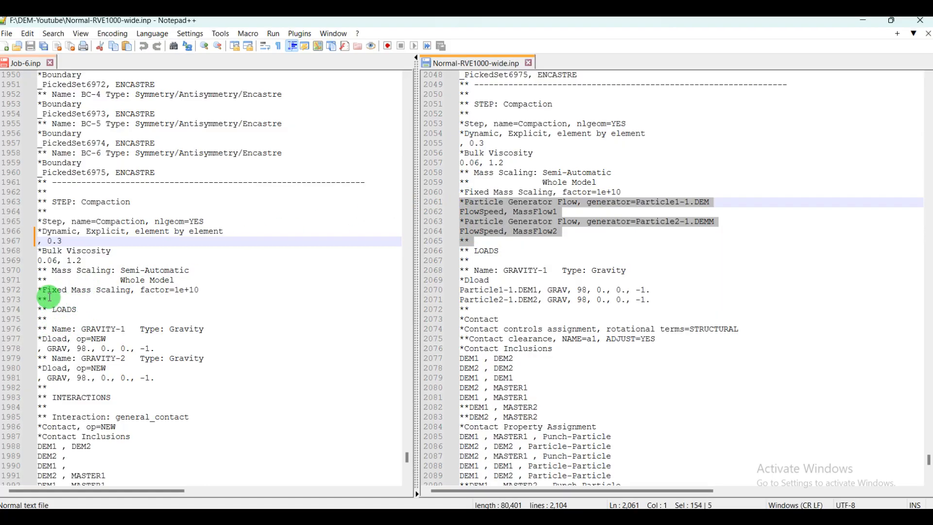
drag(49, 297, 34, 299)
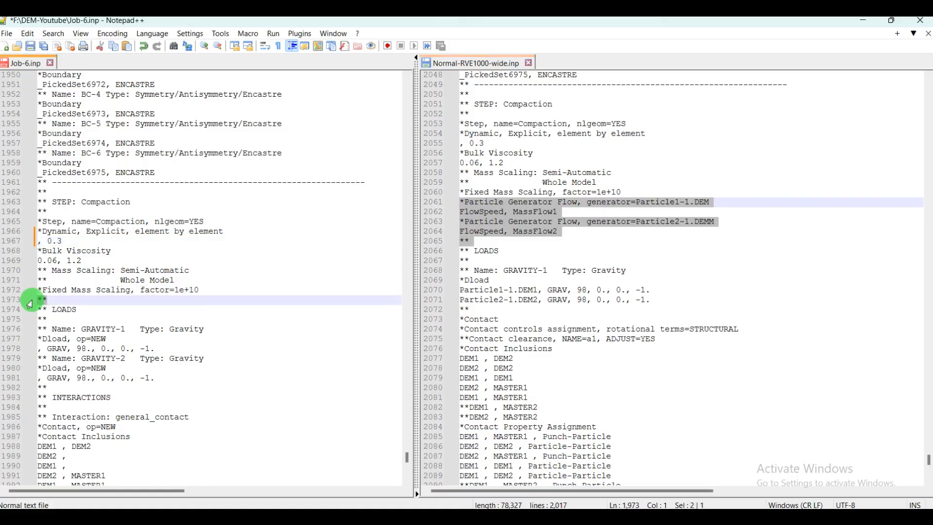
key(ctrl+v)
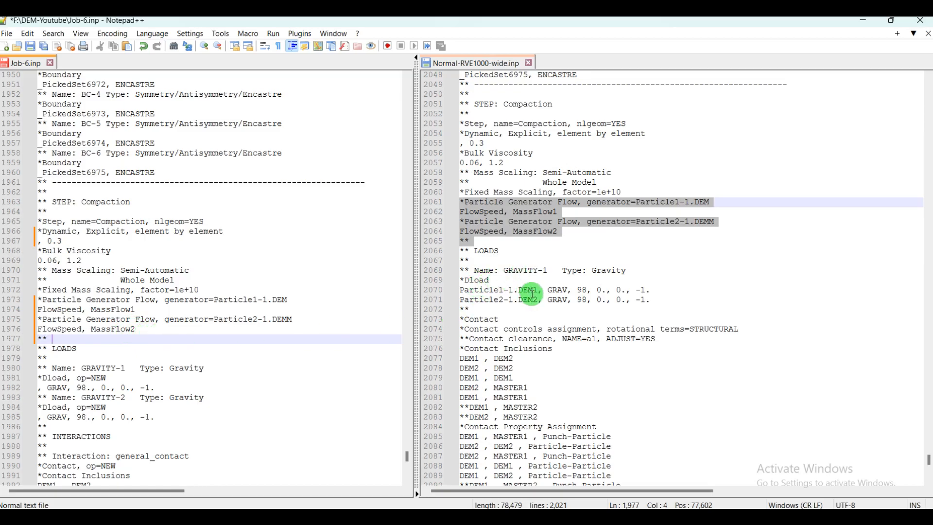
- Replace the GRAVITY-1 and GRAVITY-2 loads in Job-6.inp with the reference file's single *Dload block for Particle1-1.DEM1 and Particle2-1.DEM2
scroll(160, 345, down, 2)
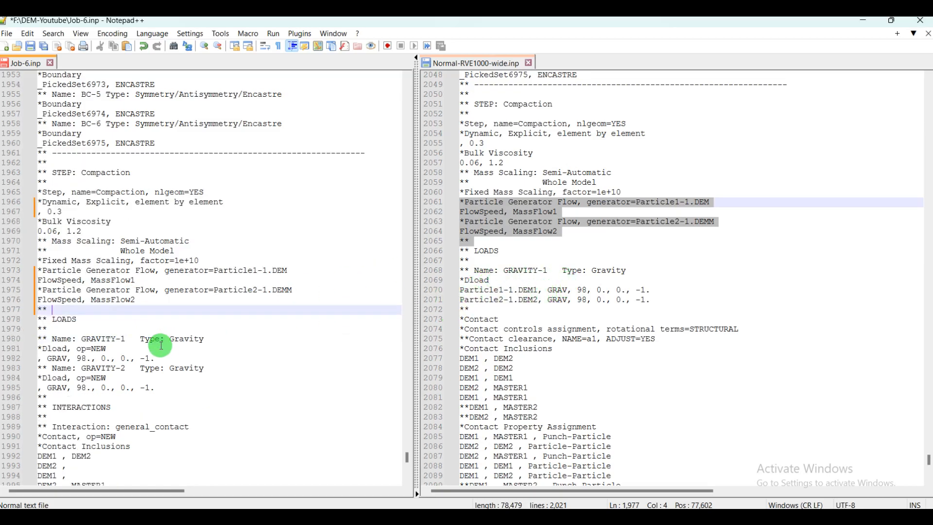
scroll(161, 345, down, 1)
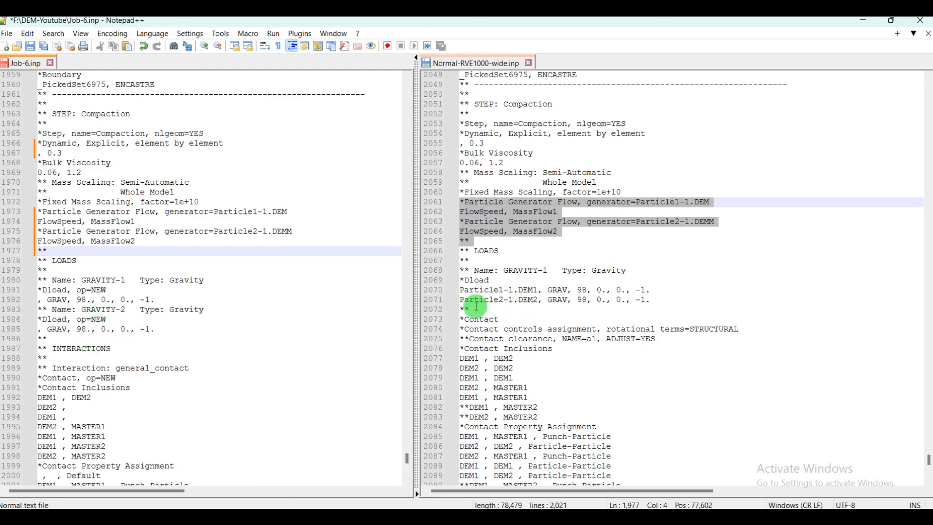
drag(473, 310, 458, 271)
key(ctrl+c)
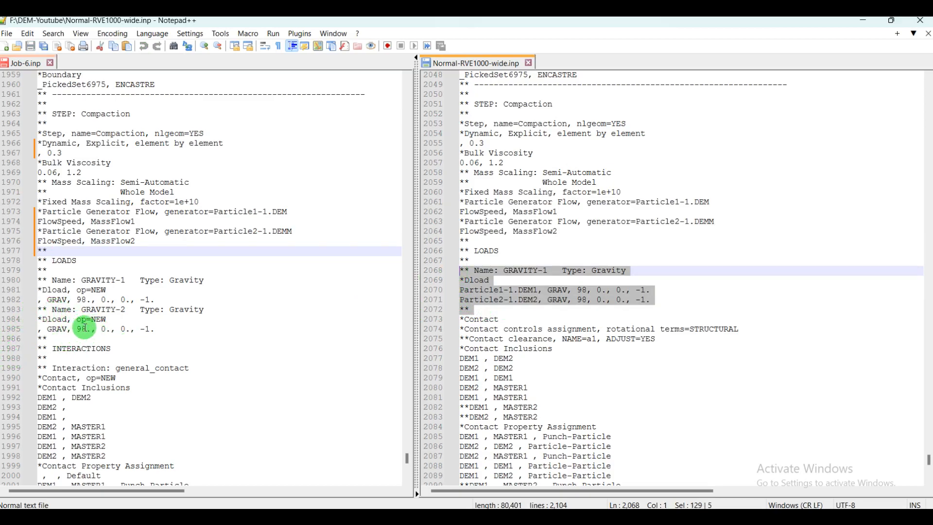
click(48, 336)
drag(48, 336, 30, 281)
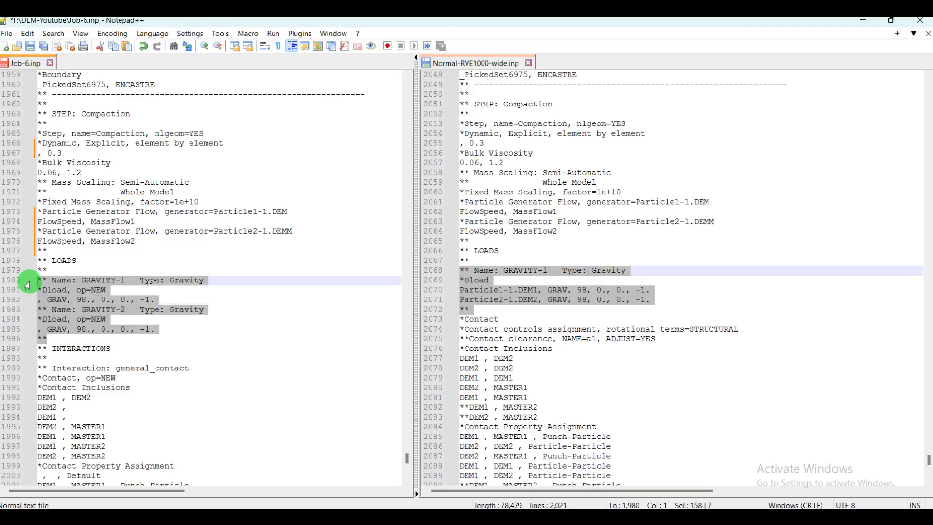
key(ctrl+v)
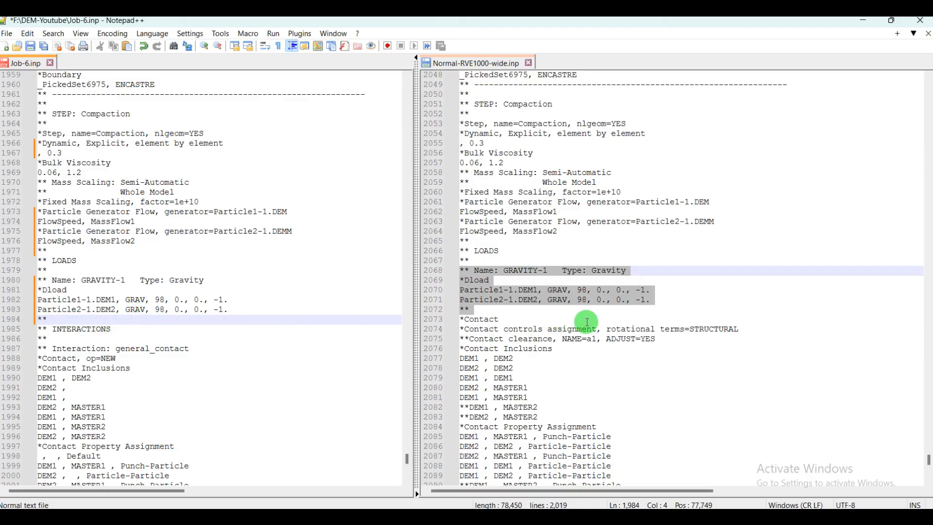
- Replace the general_contact comment and *Contact, op=NEW line in Job-6.inp with the reference file's contact controls assignment and contact clearance lines
scroll(587, 322, down, 2)
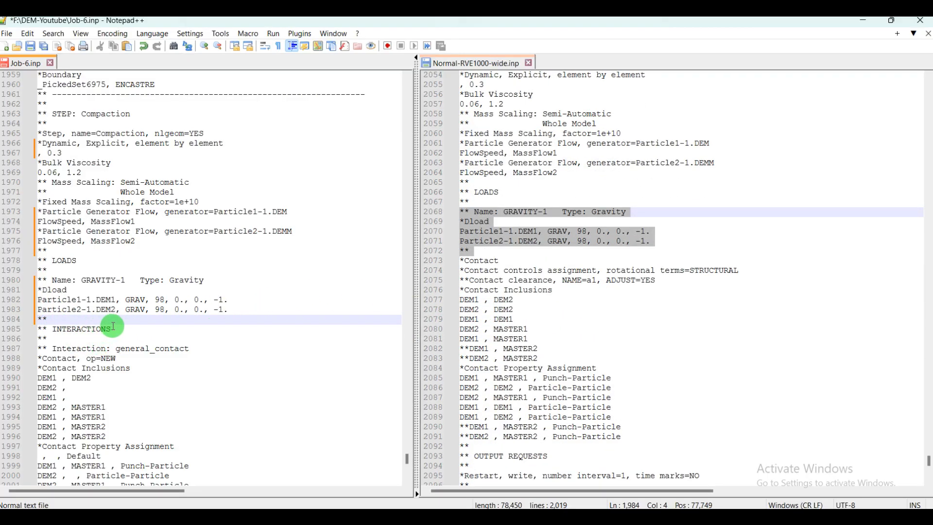
scroll(115, 326, down, 1)
scroll(115, 326, down, 3)
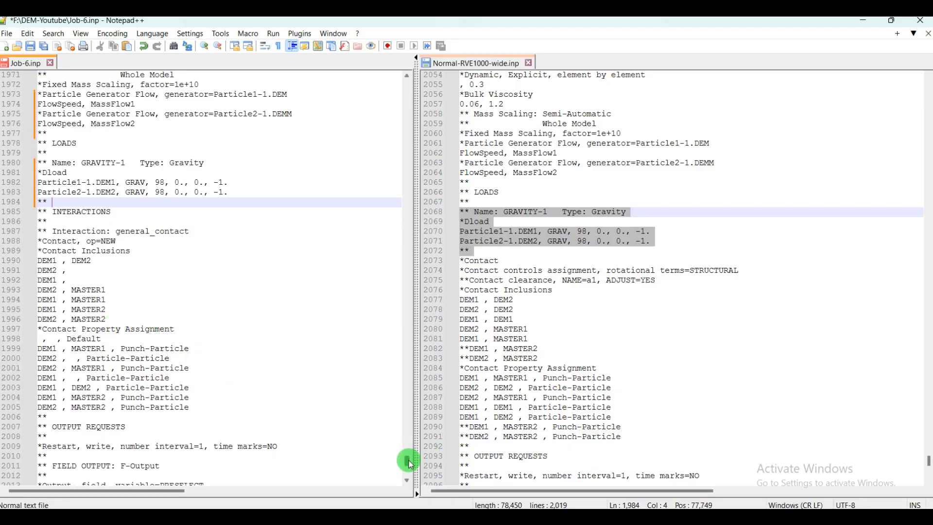
drag(411, 465, 409, 461)
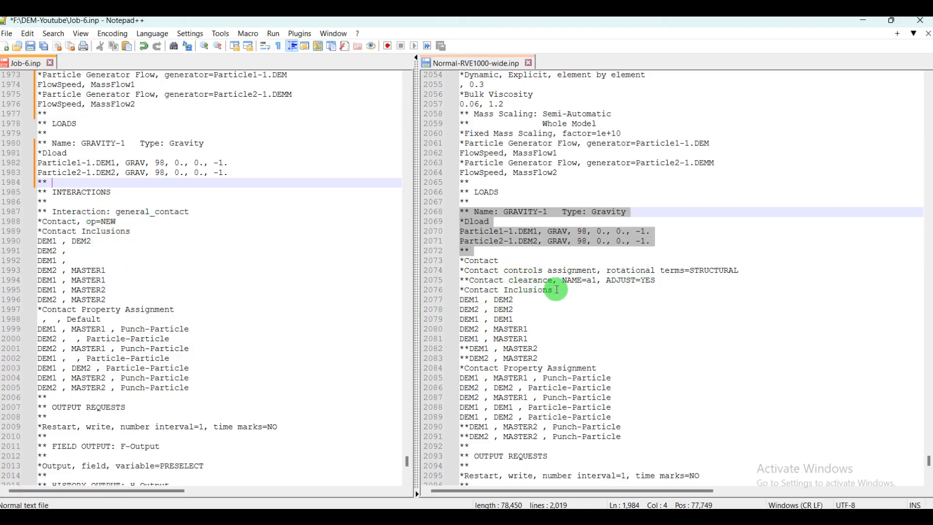
drag(659, 280, 454, 267)
key(ctrl+c)
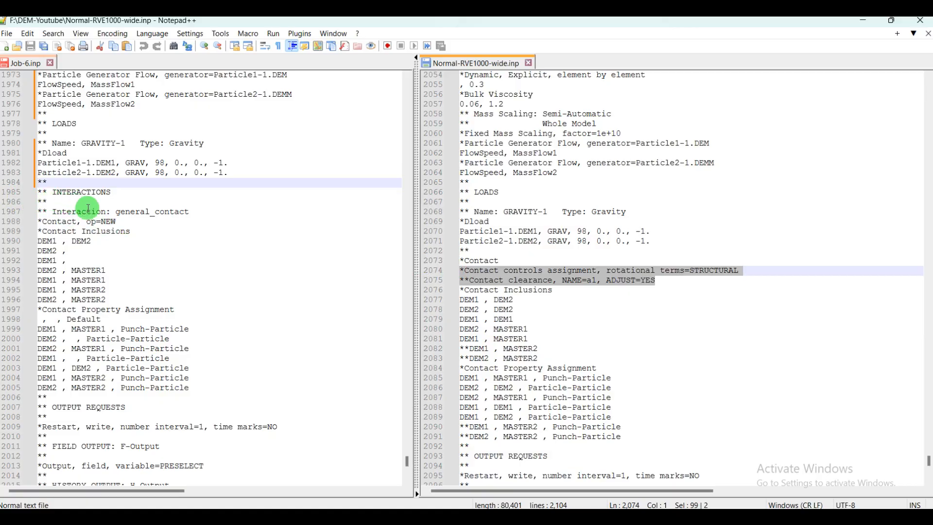
drag(118, 222, 40, 213)
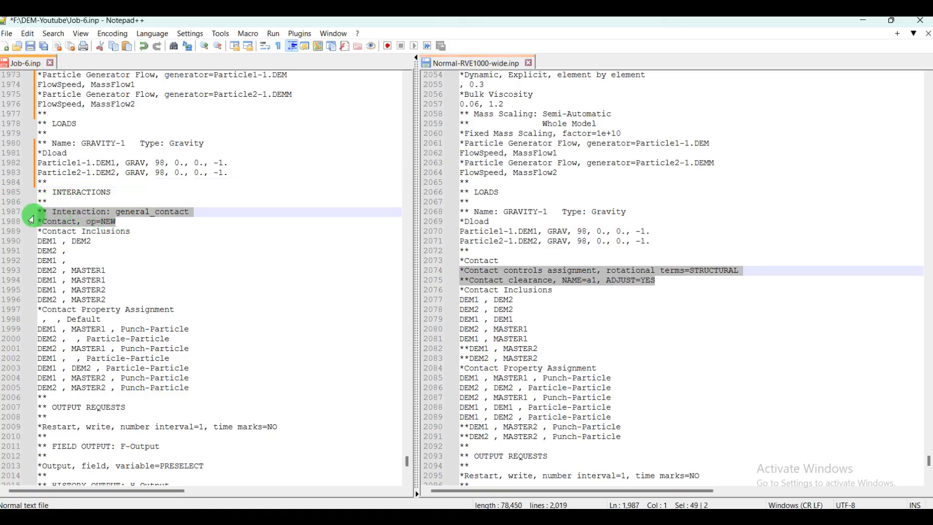
key(ctrl+v)
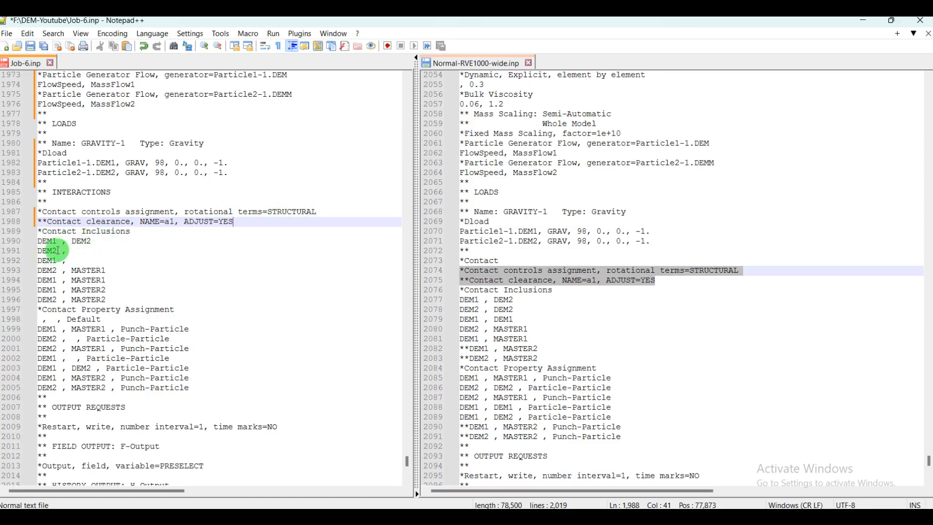
- Complete the two unfinished Contact Inclusions lines in Job-6.inp as DEM2 , DEM2 and DEM1 , DEM1
drag(58, 252, 32, 253)
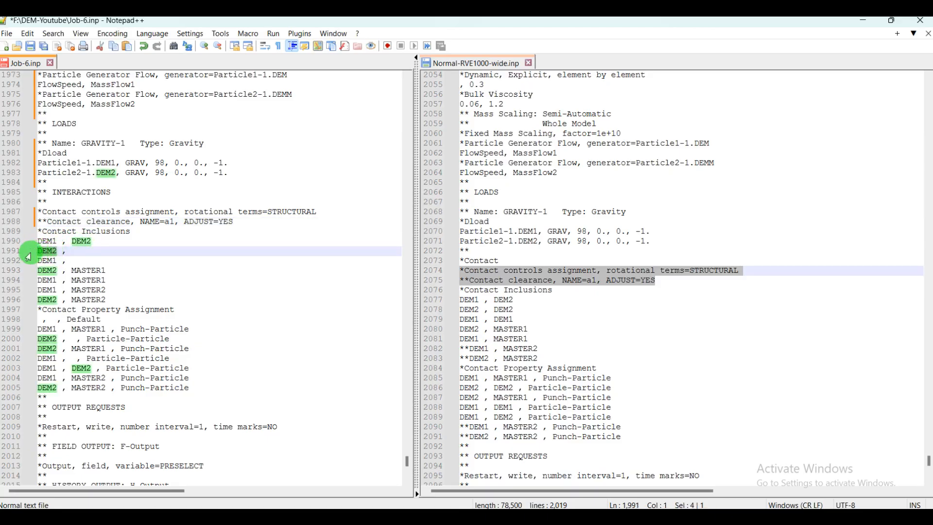
click(73, 251)
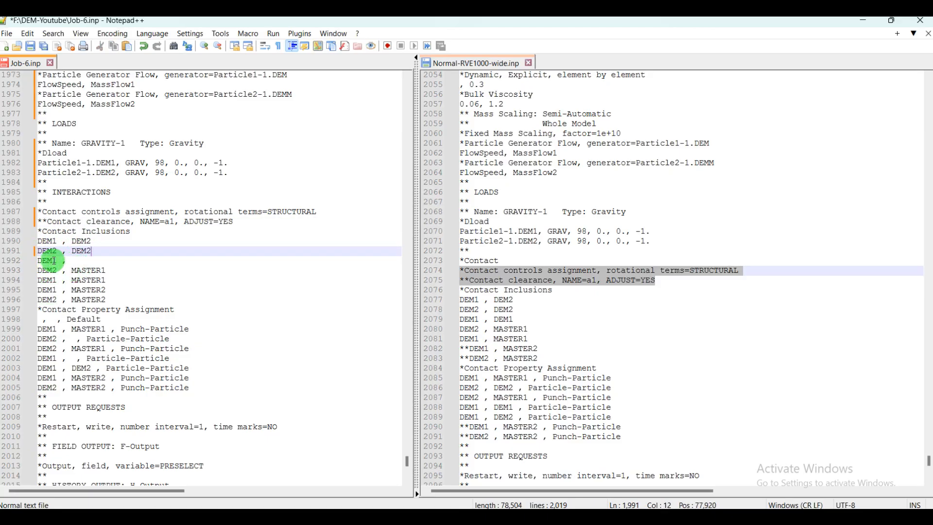
drag(57, 261, 37, 261)
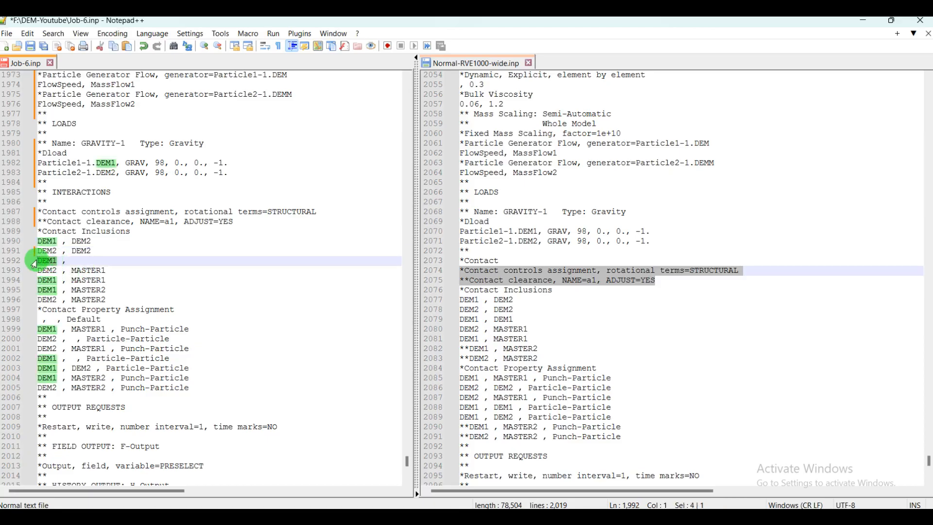
click(76, 262)
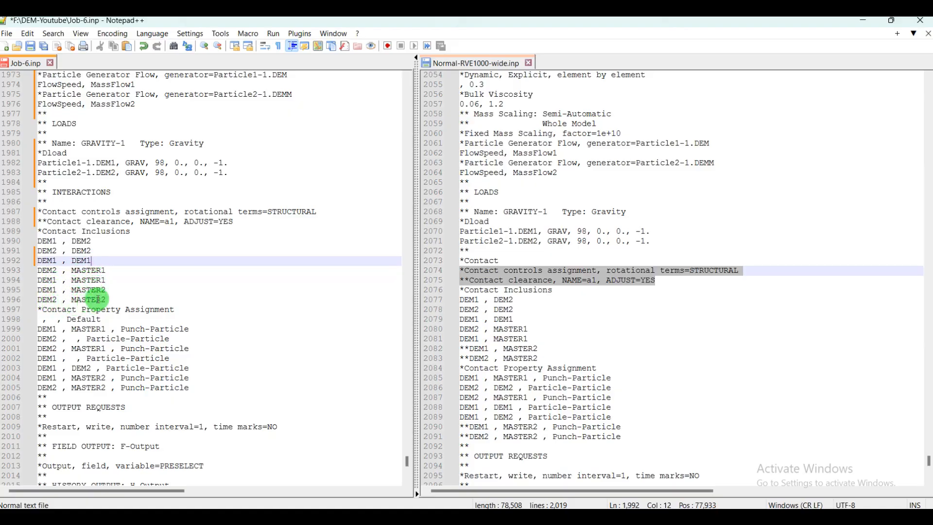
- Delete the DEM1 , MASTER2 and DEM2 , MASTER2 lines from the Contact Inclusions block, leaving no blank line
drag(110, 299, 36, 294)
key(Delete)
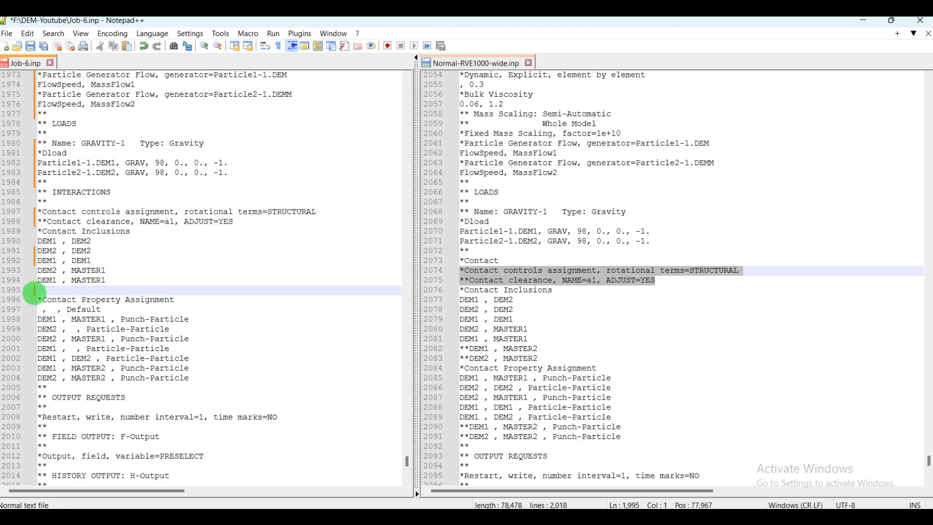
key(BackSpace)
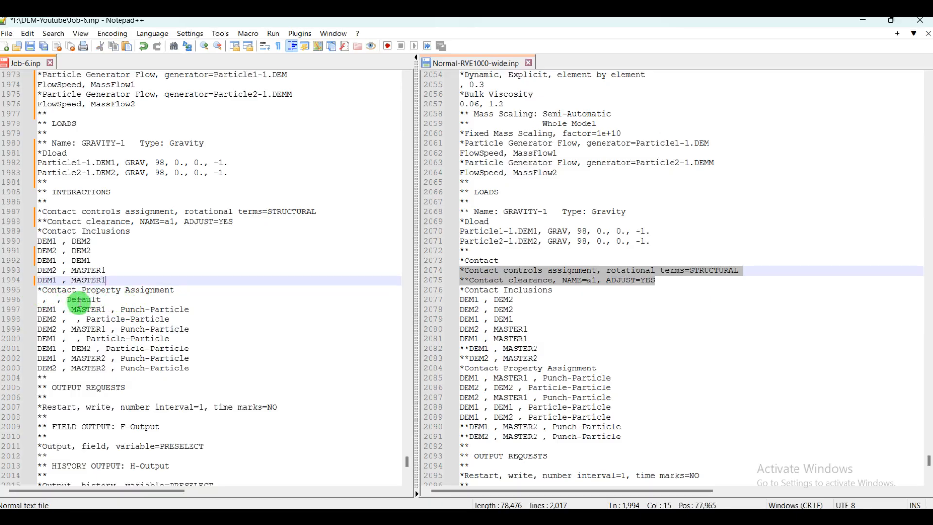
- Remove the Default assignment line directly below *Contact Property Assignment in Job-6.inp
drag(102, 299, 37, 301)
key(BackSpace)
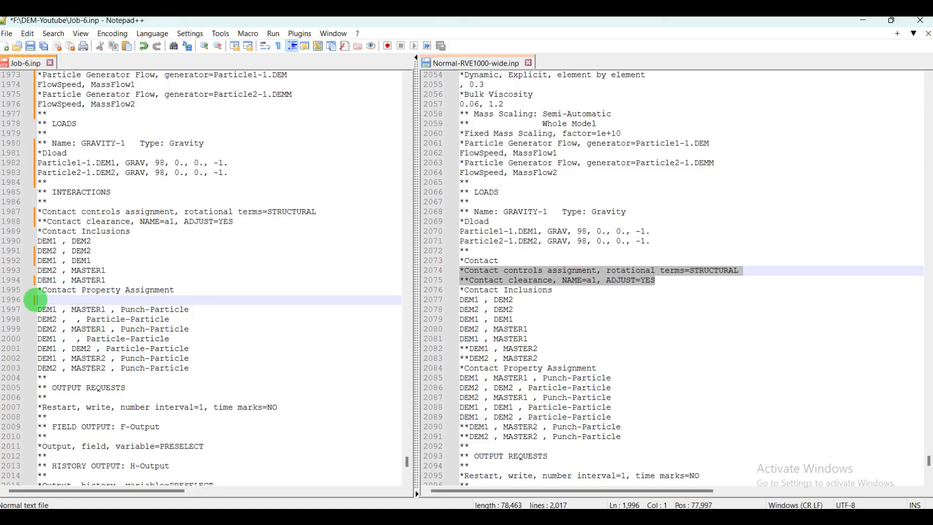
key(BackSpace)
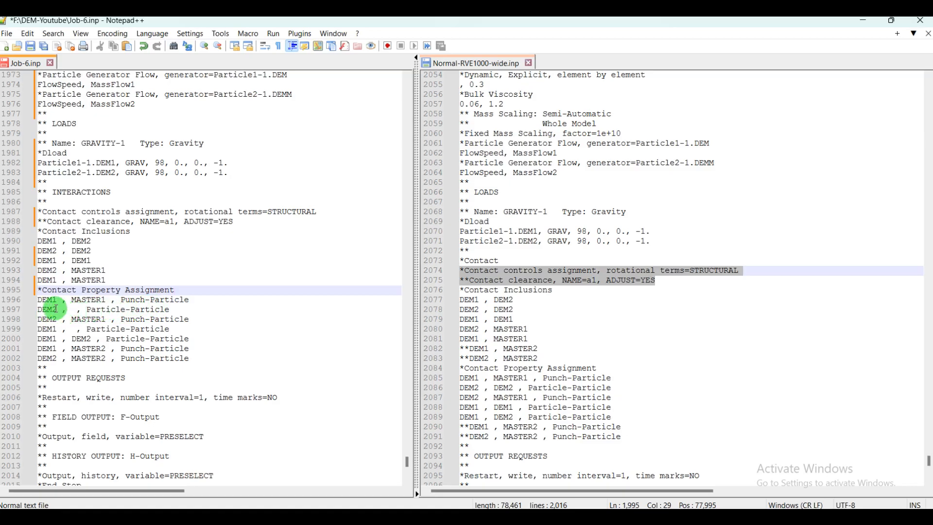
- Fill the missing second surfaces of the Particle-Particle assignments with DEM2 for the DEM2 line and DEM1 for the DEM1 line
click(72, 309)
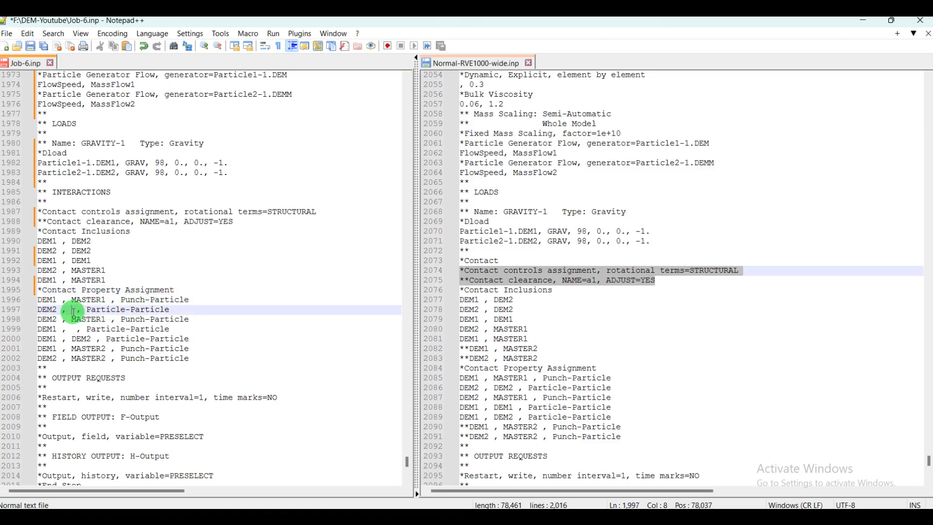
text(DEM2)
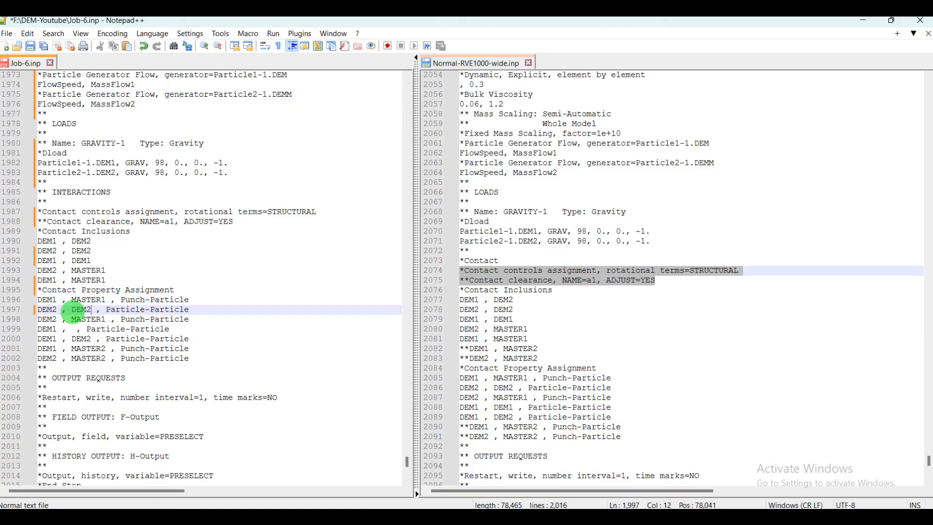
click(69, 330)
text(DEM2)
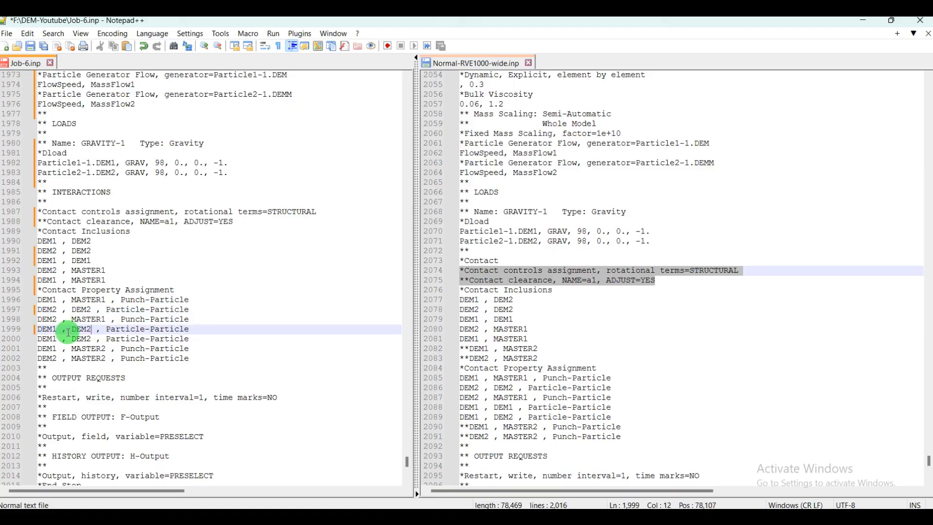
key(BackSpace)
text(1)
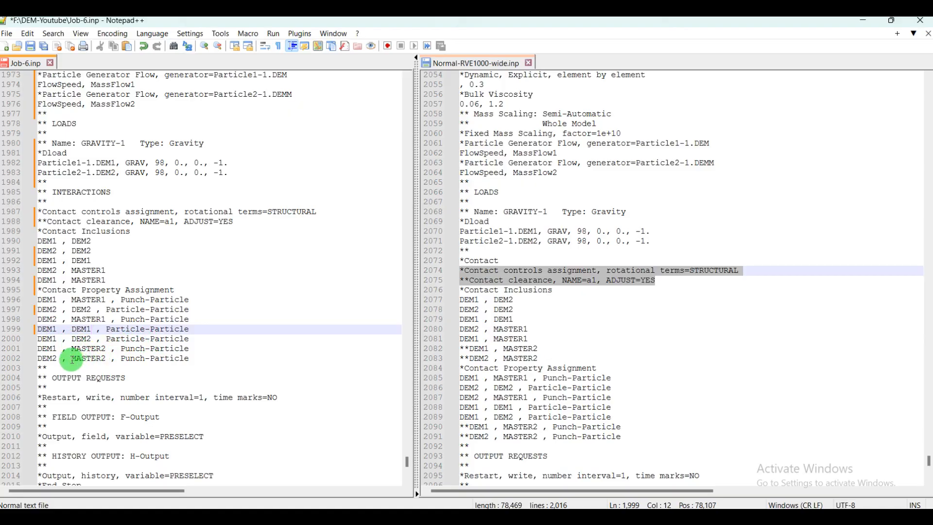
- Delete the two MASTER2 Punch-Particle lines from the Contact Property Assignment block of Job-6.inp
drag(191, 358, 38, 348)
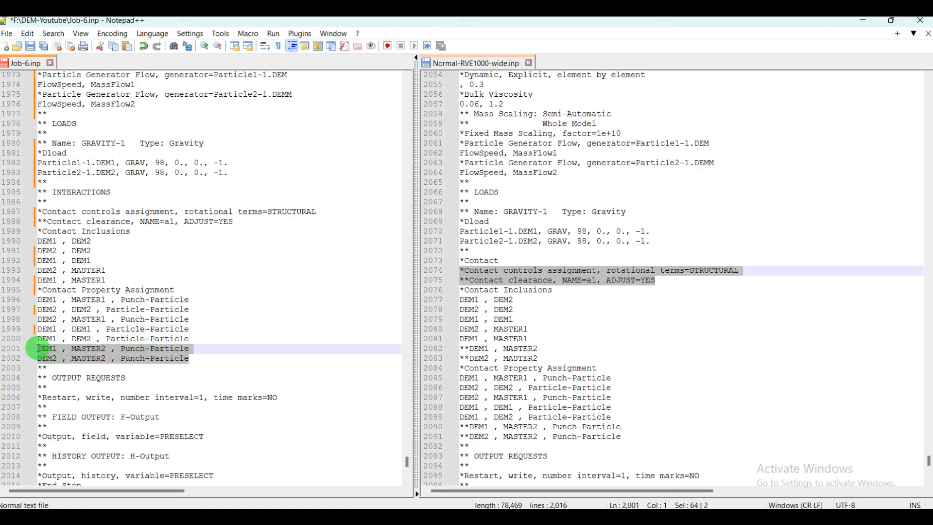
key(Delete)
key(BackSpace)
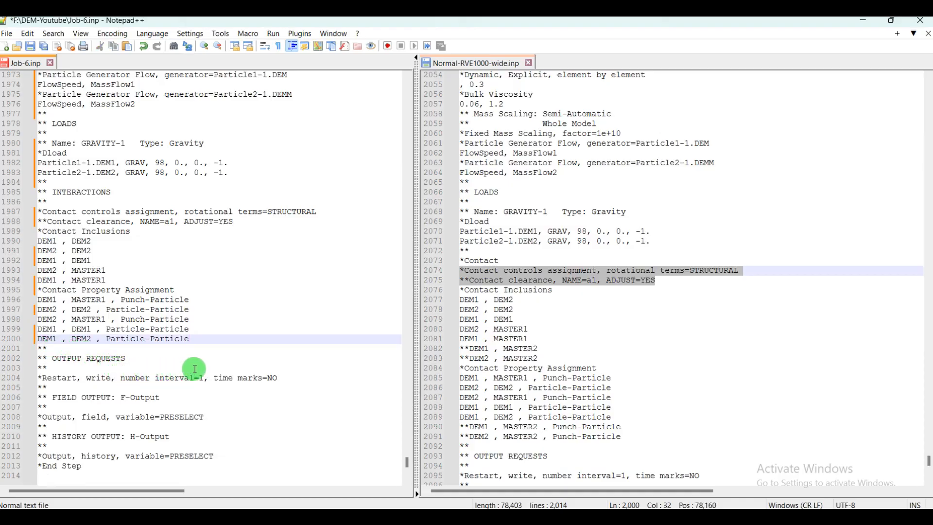
- Bring the output requests at the end of both files into view and save Job-6.inp
drag(408, 463, 408, 466)
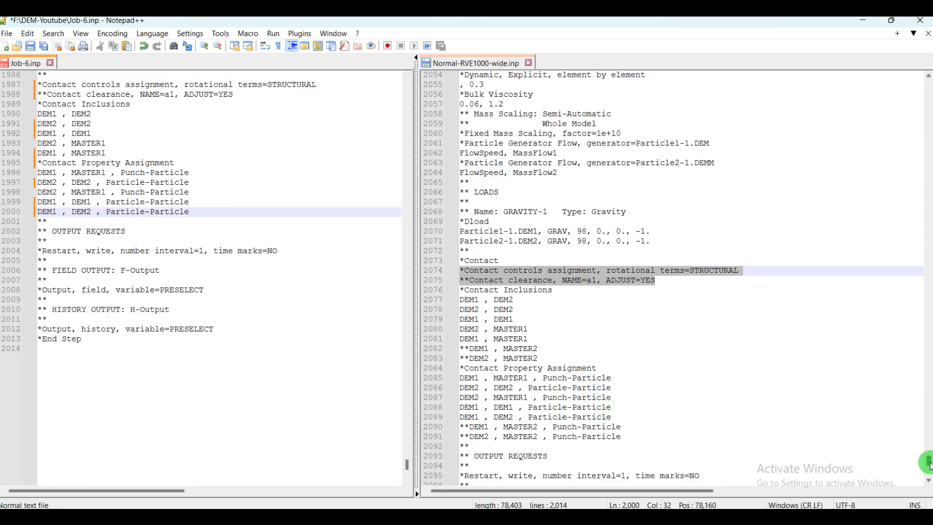
drag(928, 463, 928, 467)
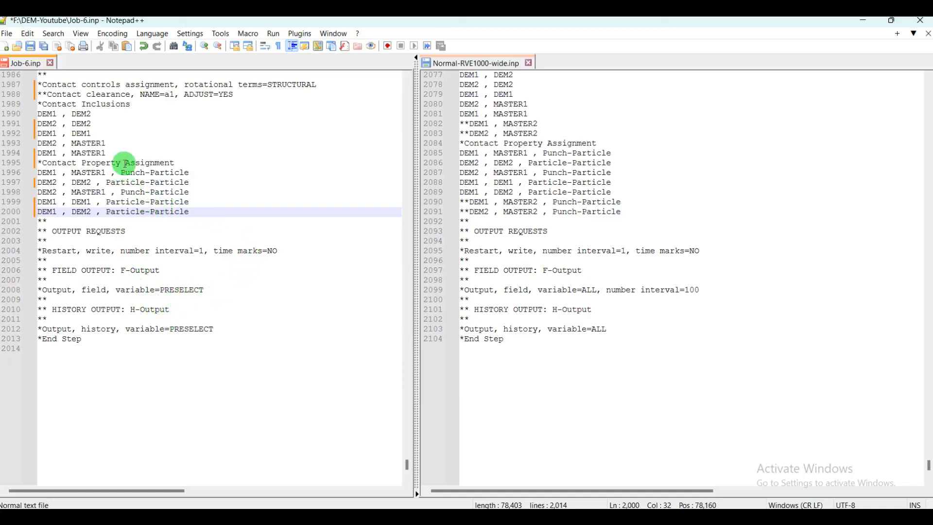
click(32, 47)
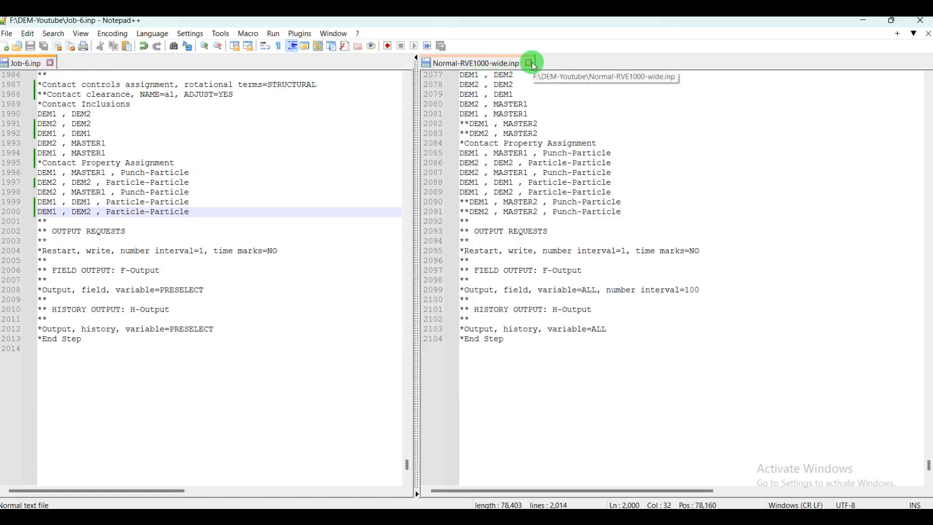
- Switch to Abaqus/CAE and start a new job that uses an input file as its source
click(559, 516)
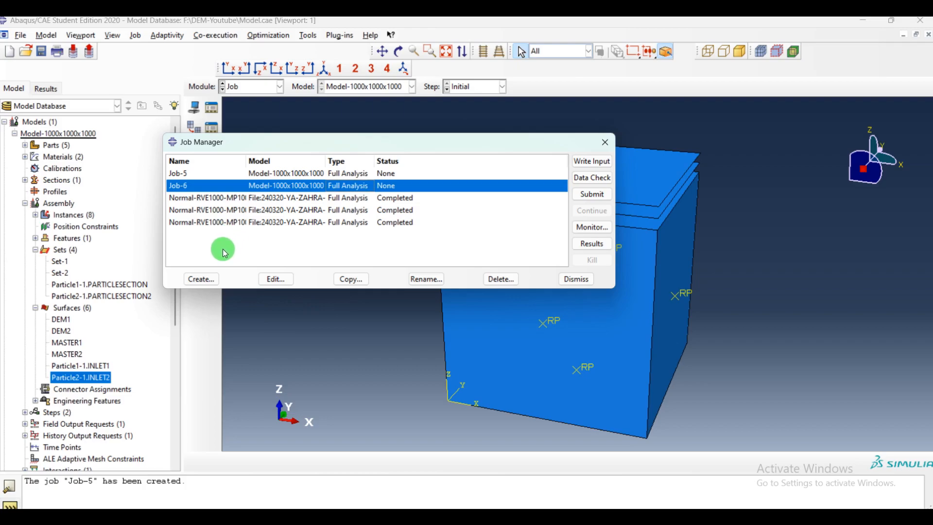
click(561, 516)
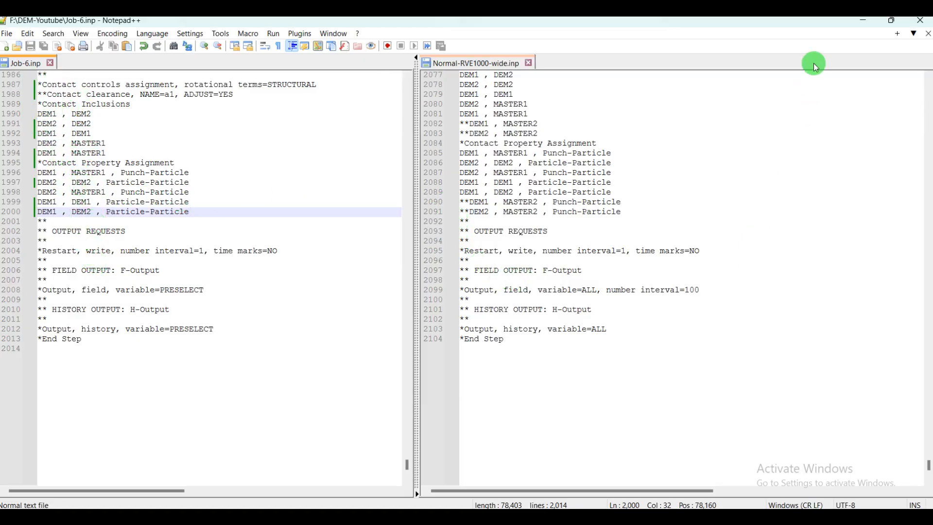
click(864, 22)
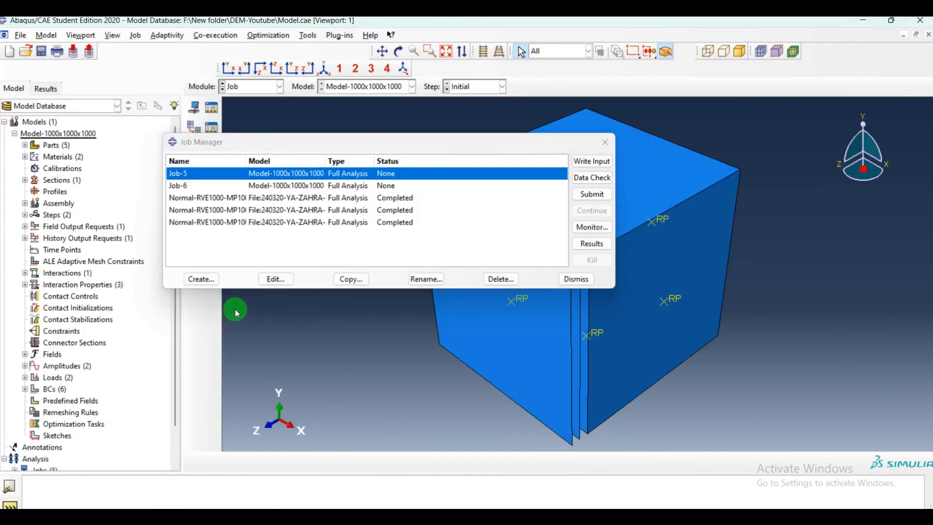
click(201, 280)
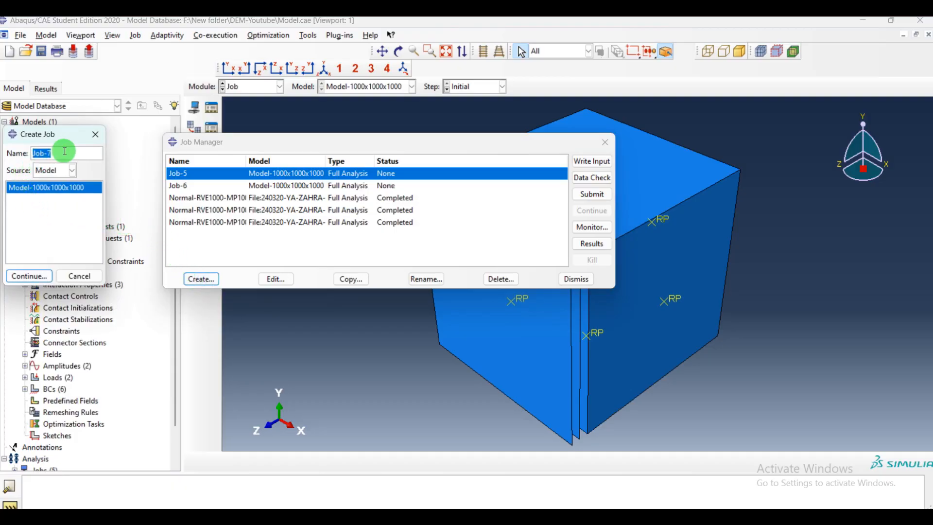
click(60, 172)
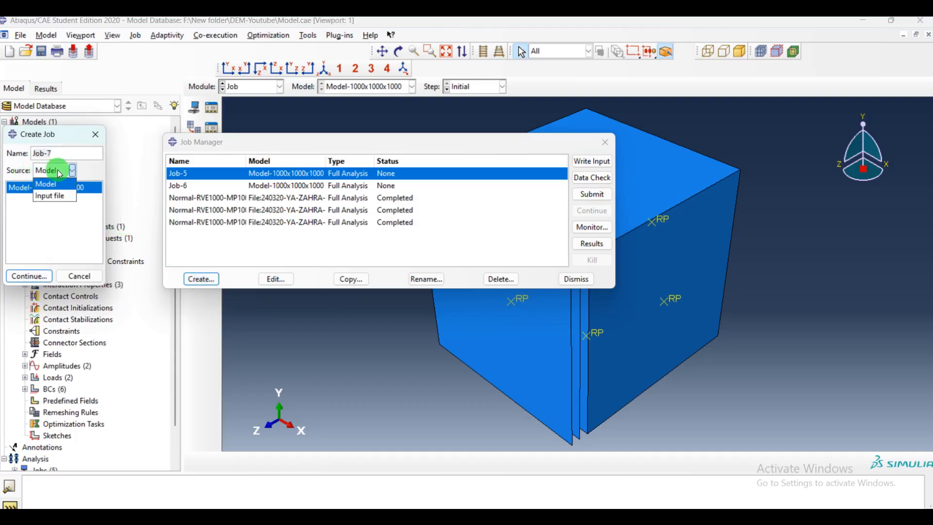
click(52, 197)
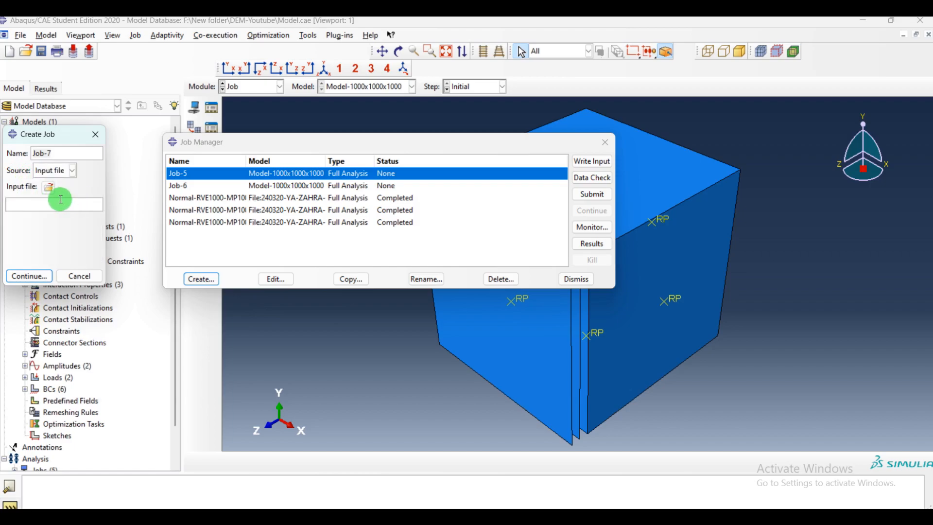
- Choose Job-6.inp from the F:\ root as the input file and create the job with the default job settings
click(51, 188)
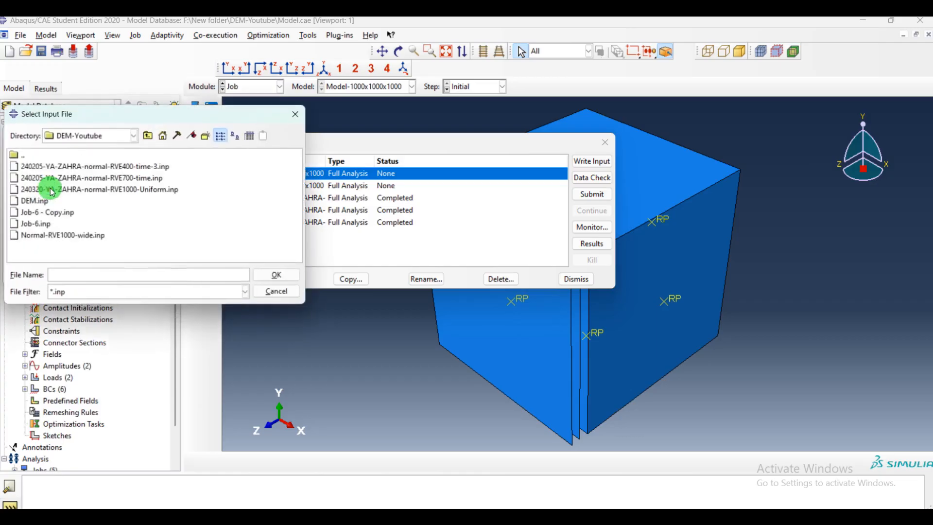
click(150, 136)
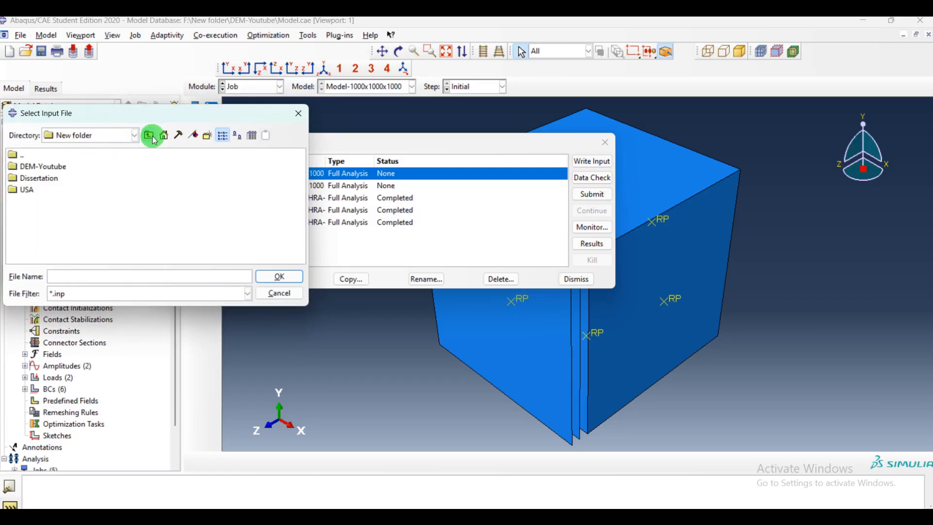
click(149, 136)
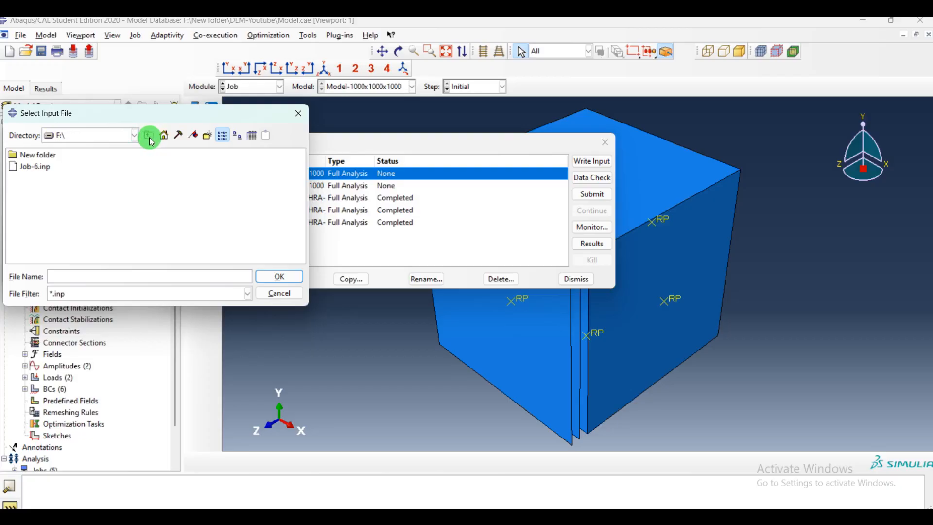
click(36, 172)
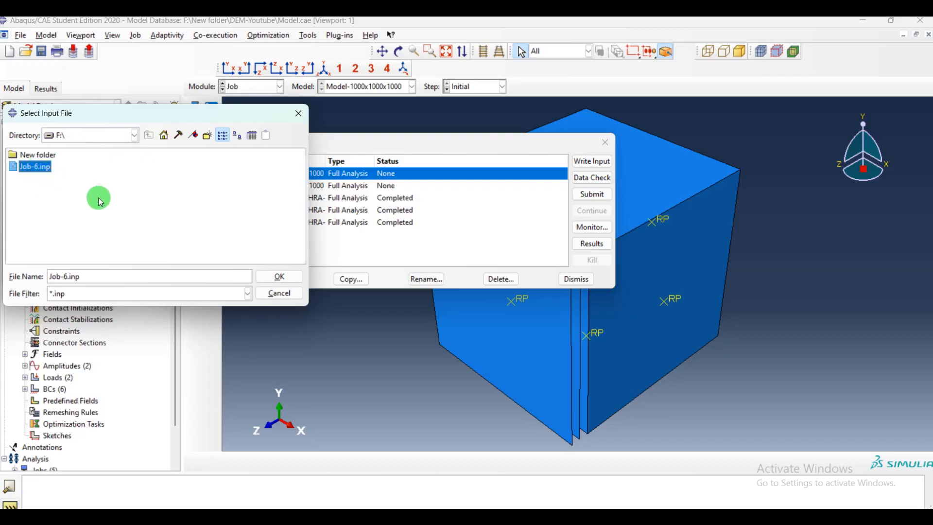
click(272, 277)
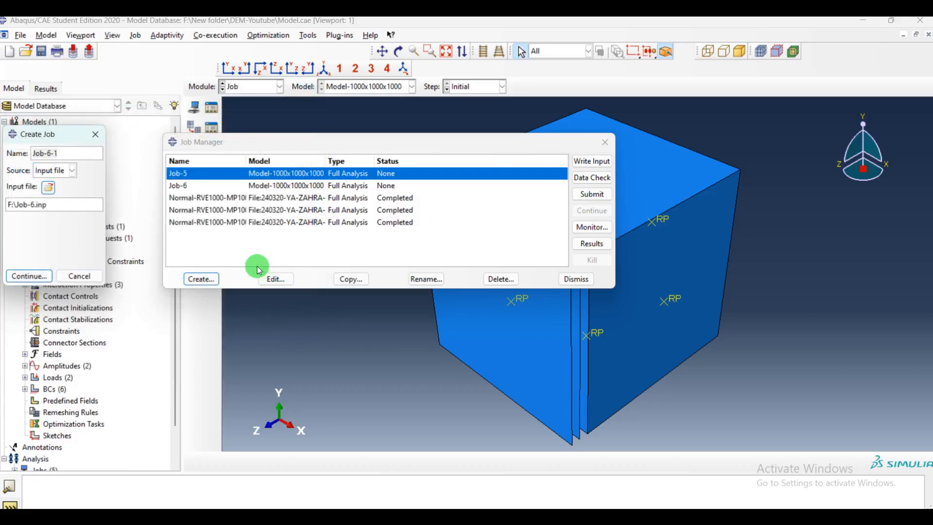
click(35, 278)
click(68, 443)
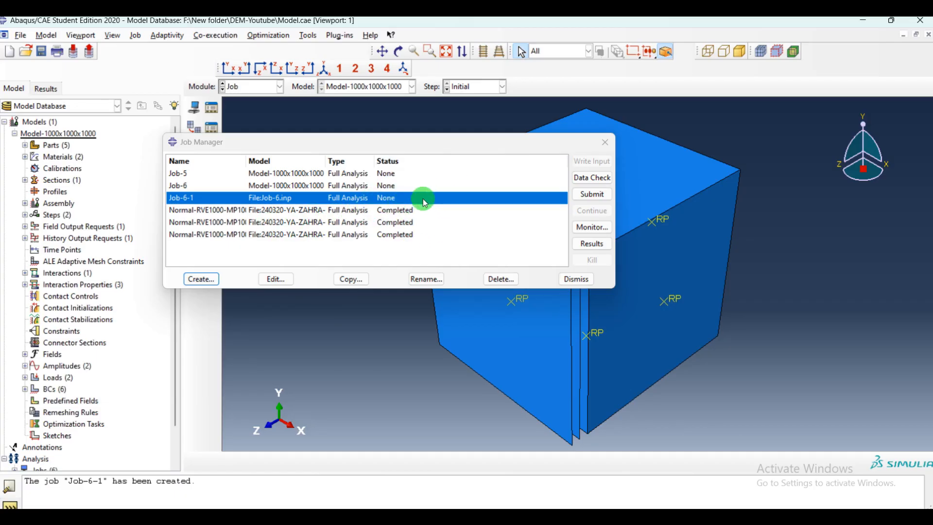
- Submit the job Job-6-1, which is based on Job-6.inp, for analysis
click(593, 194)
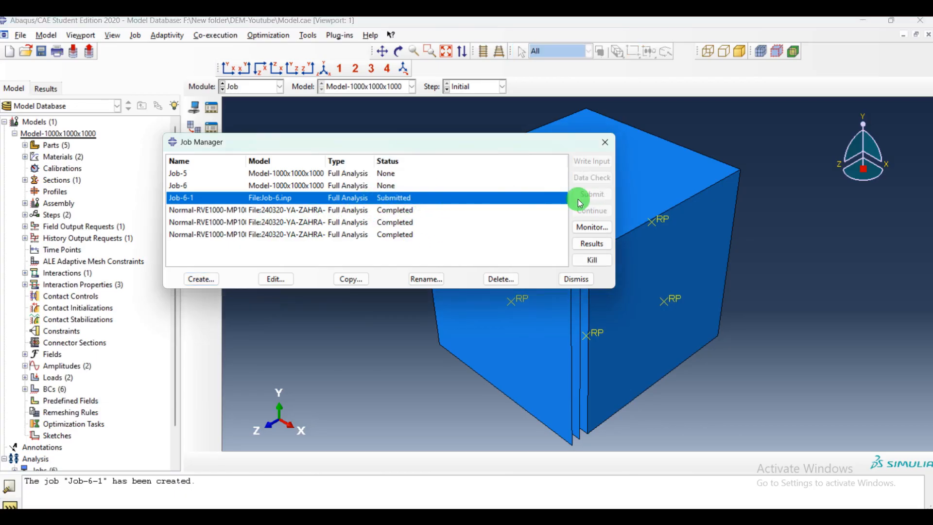
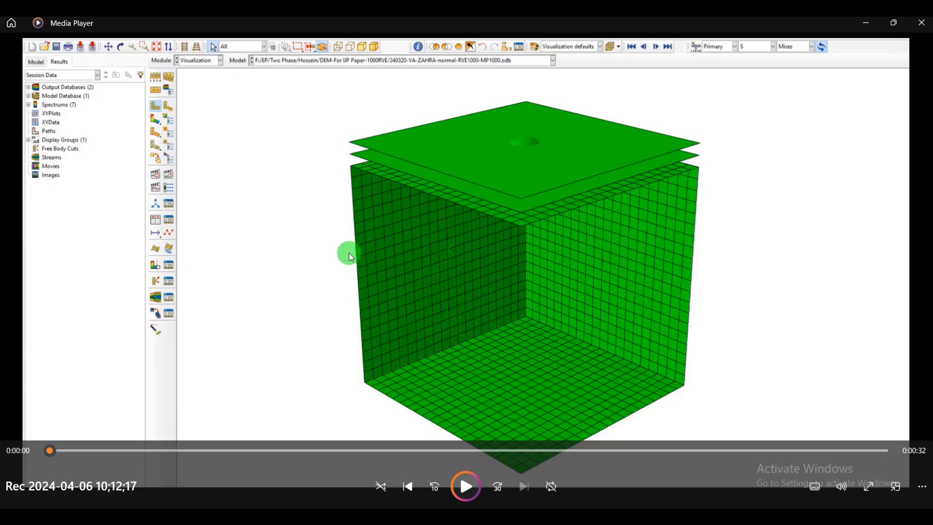
- Play the screen recording of the DEM simulation results in Media Player and replay it from the beginning
click(470, 492)
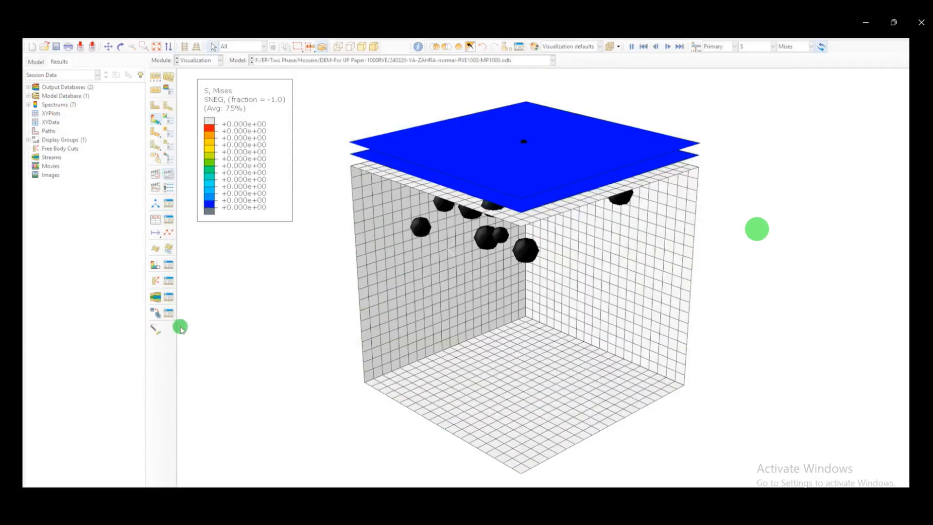
mouse_move(741, 275)
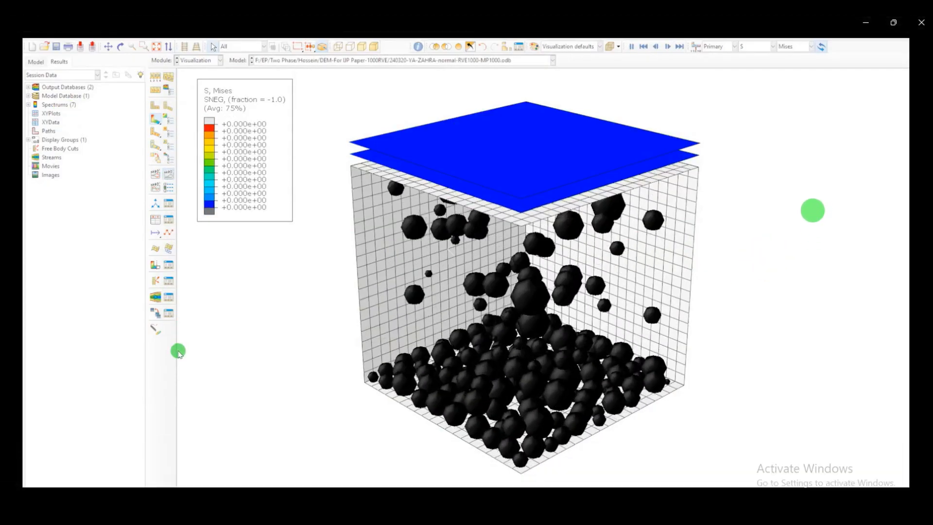
mouse_move(804, 224)
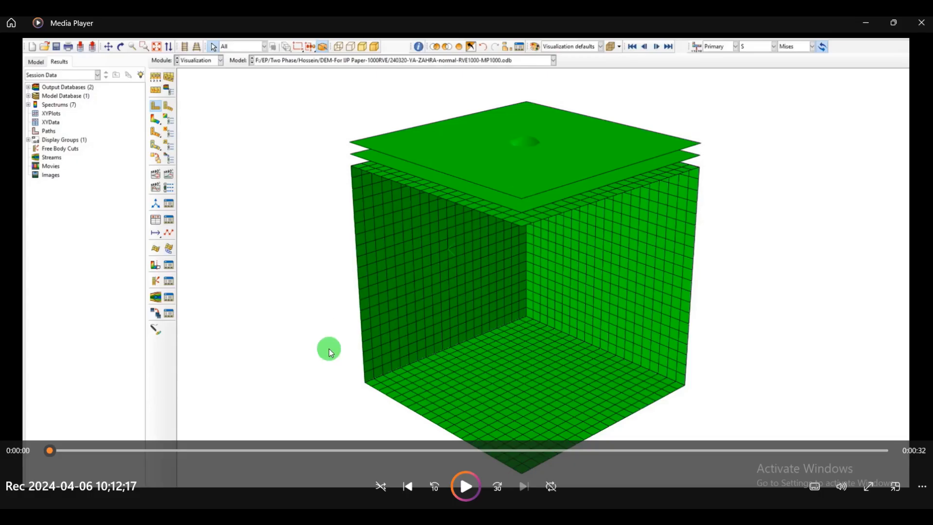
click(464, 486)
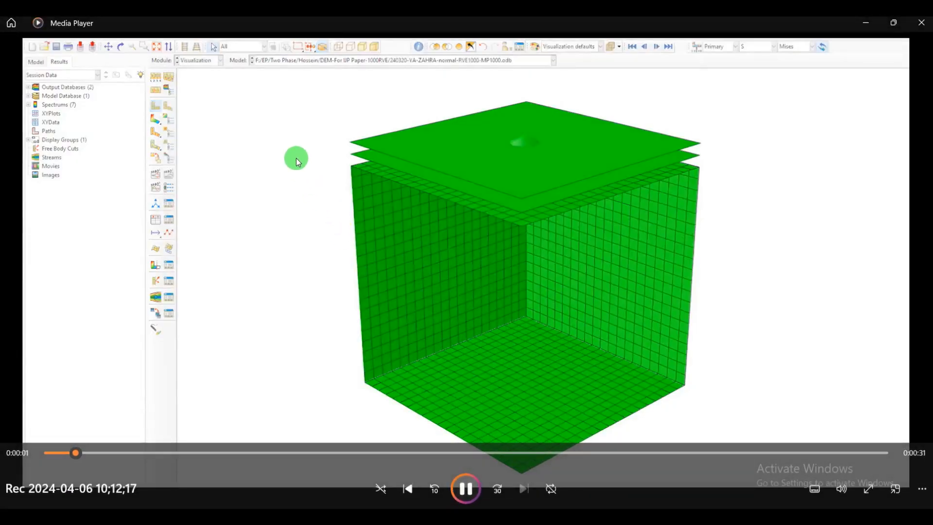